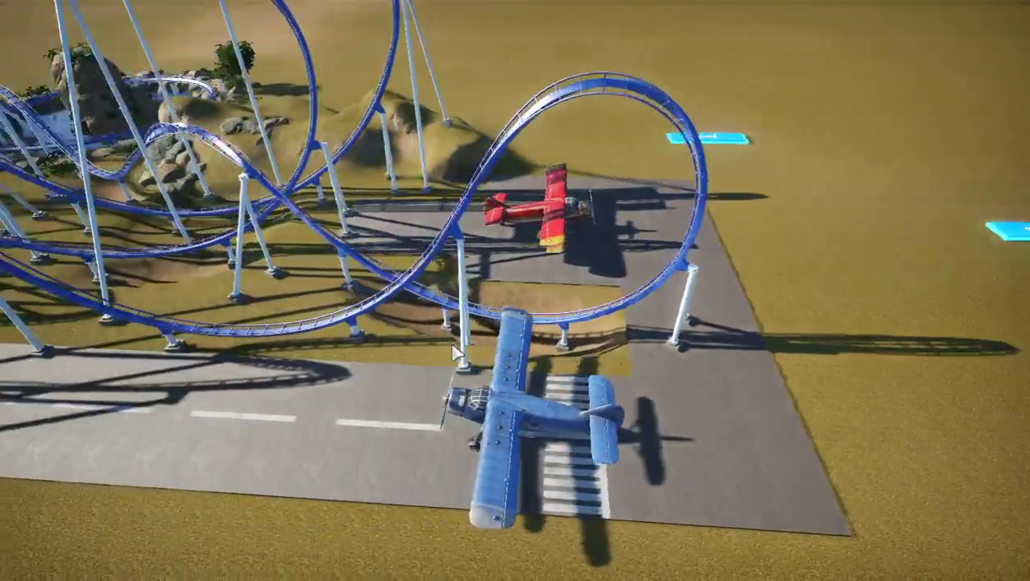
Fly the hidden-UI camera around the blue coaster and the airstrip's two planes.
key("a")
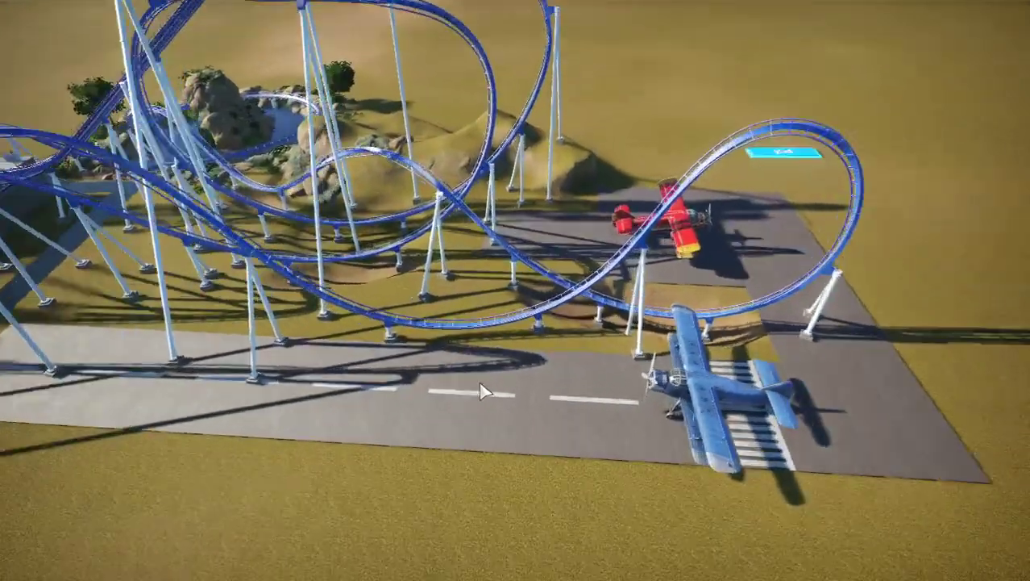
key("e")
scroll(484, 363, "up", 5)
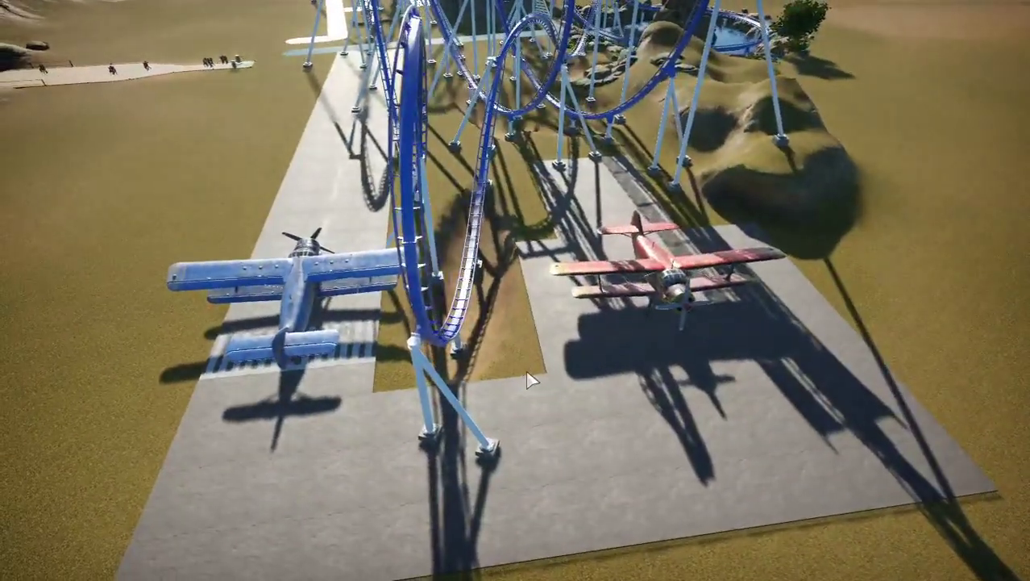
scroll(528, 381, "down", 5)
key("e")
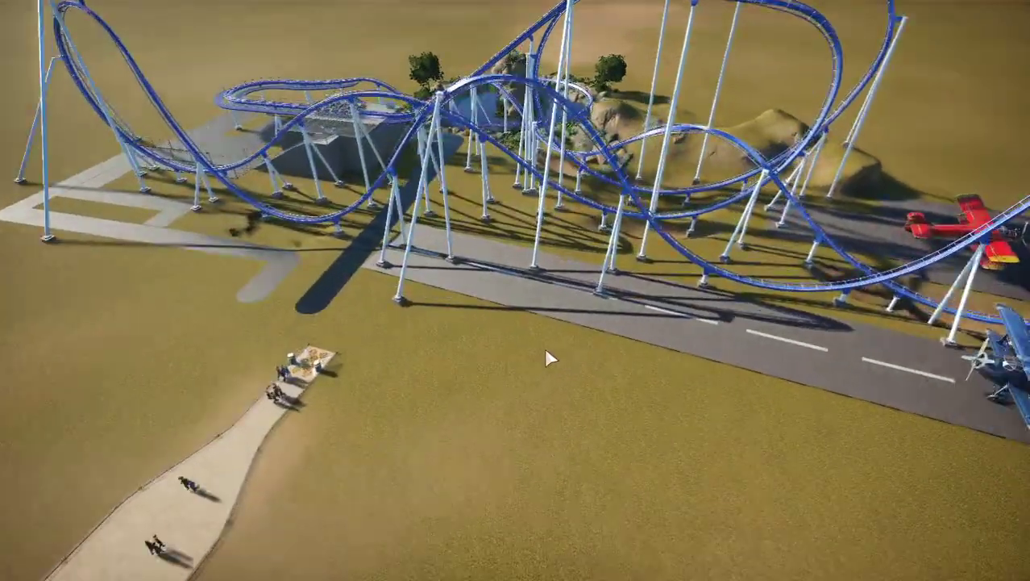
scroll(551, 357, "up", 5)
mouse_move(544, 346)
left_mouse_down()
mouse_move(483, 339)
mouse_move(421, 373)
left_mouse_up()
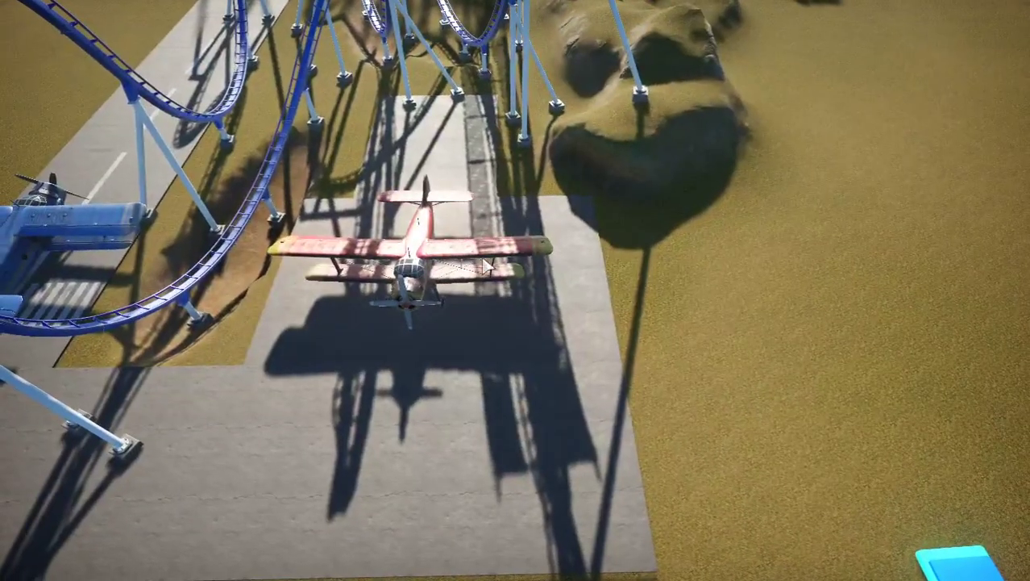
Sweep over the runway and pond loop, centring the station's turnaround track.
key("w")
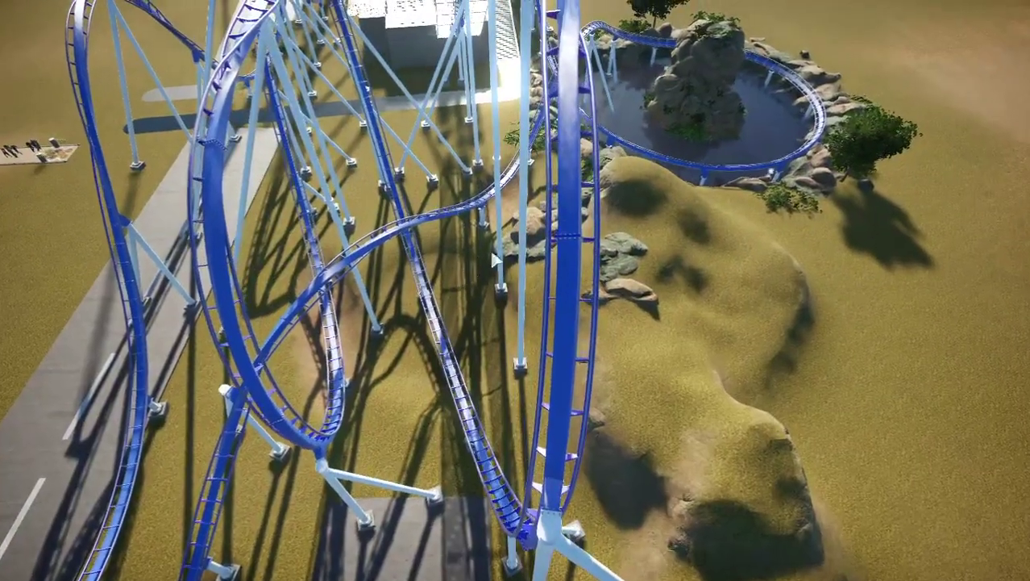
scroll(510, 234, "down", 5)
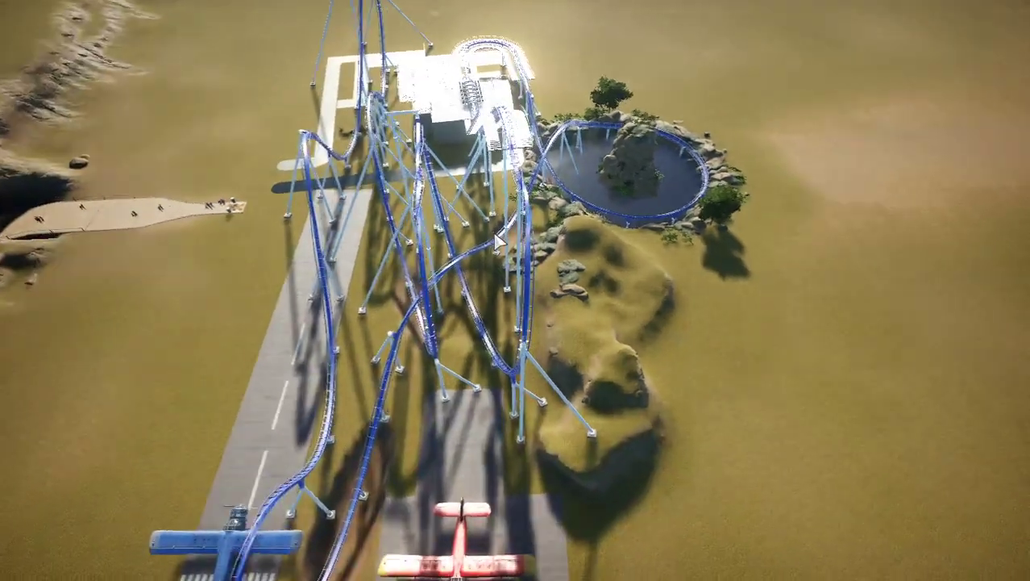
scroll(504, 347, "up", 5)
left_click_drag(504, 348, 562, 278)
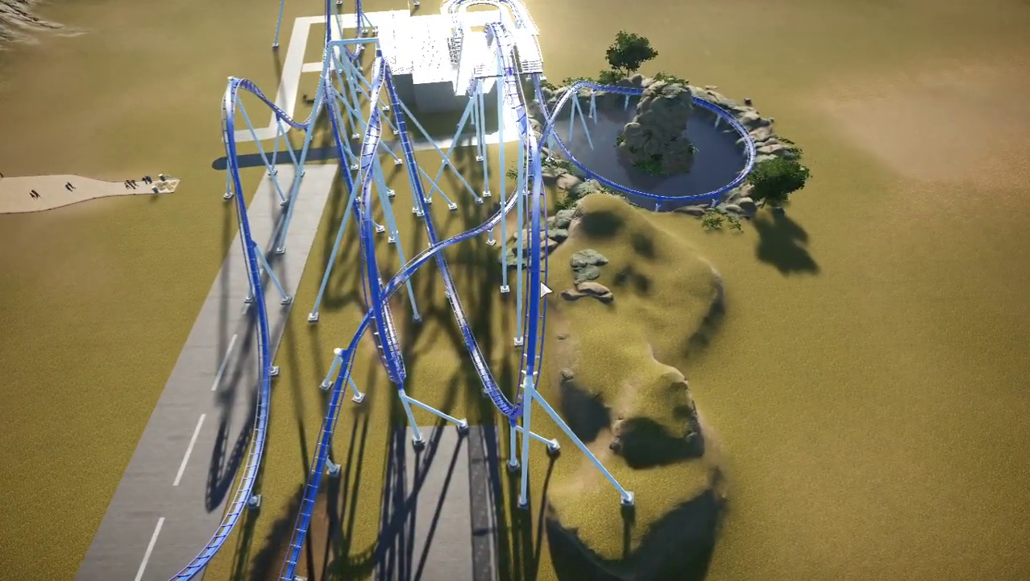
scroll(550, 302, "up", 2)
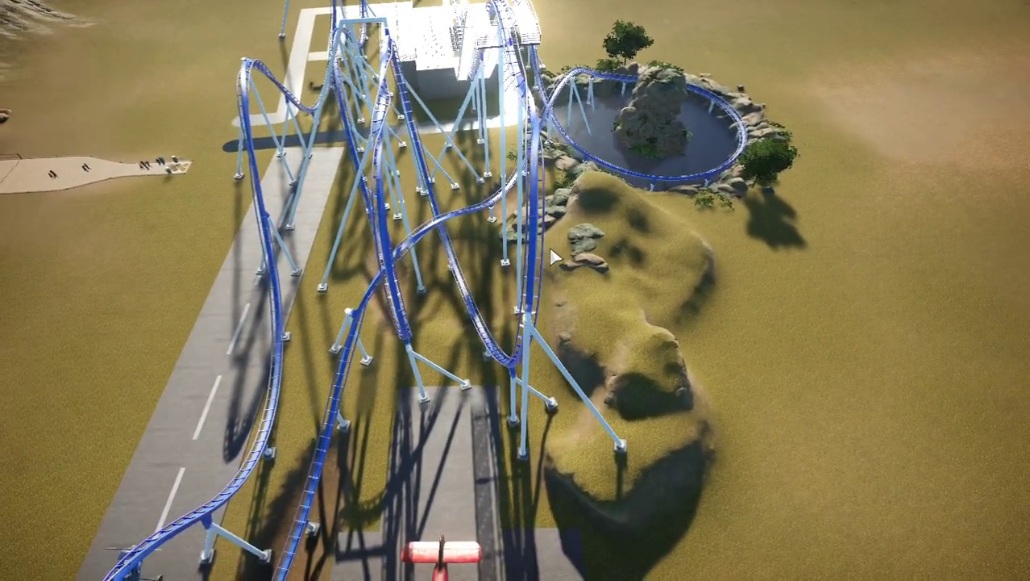
scroll(600, 255, "down", 5)
scroll(605, 263, "down", 2)
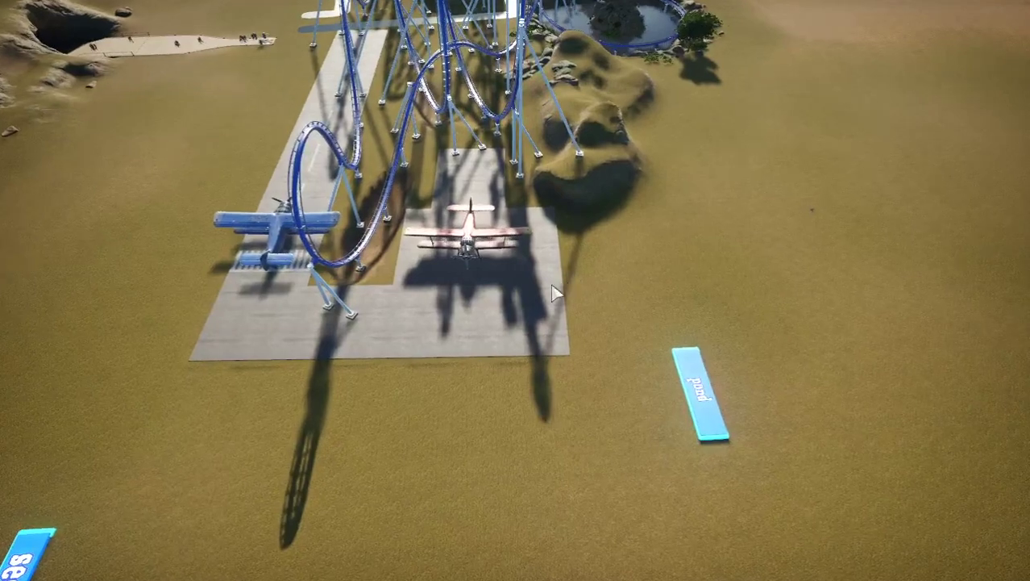
left_click_drag(564, 266, 461, 254)
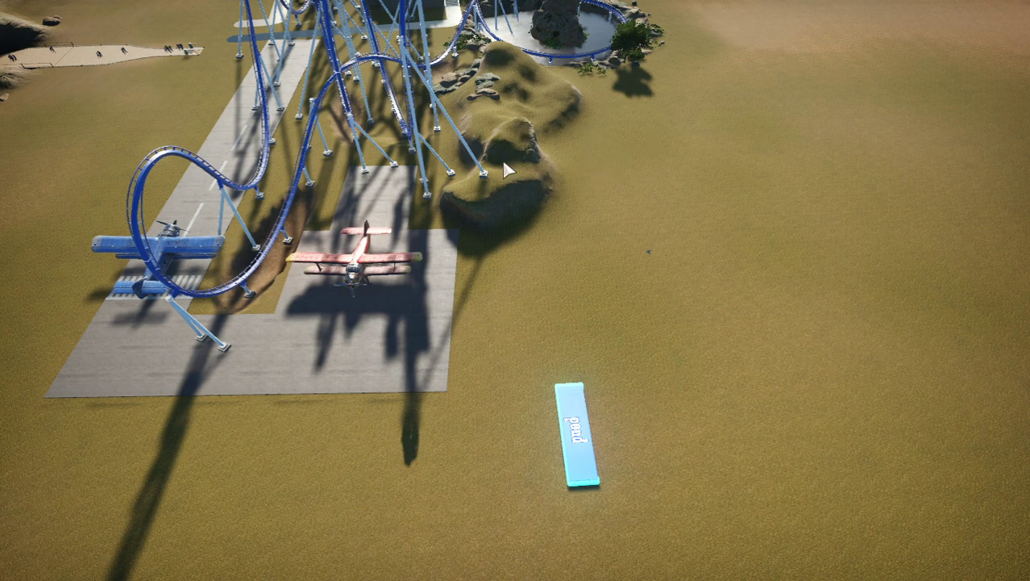
left_click_drag(539, 199, 559, 220)
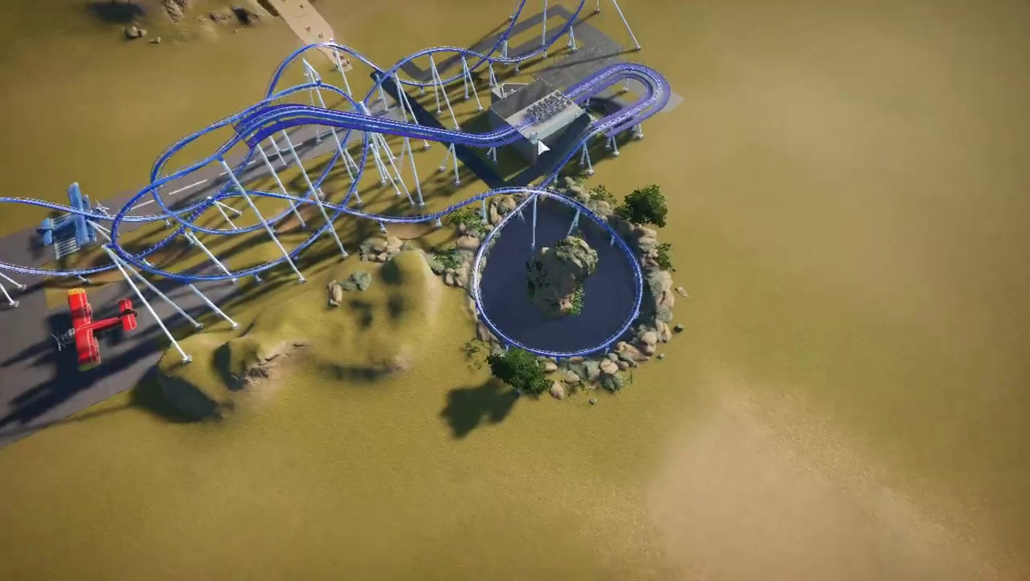
scroll(547, 195, "up", 6)
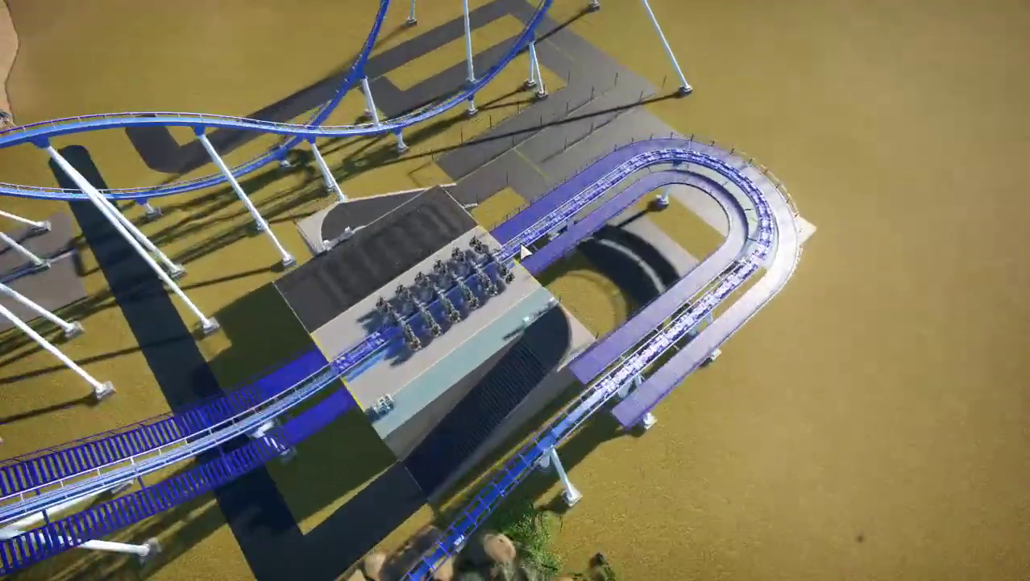
scroll(525, 253, "up", 4)
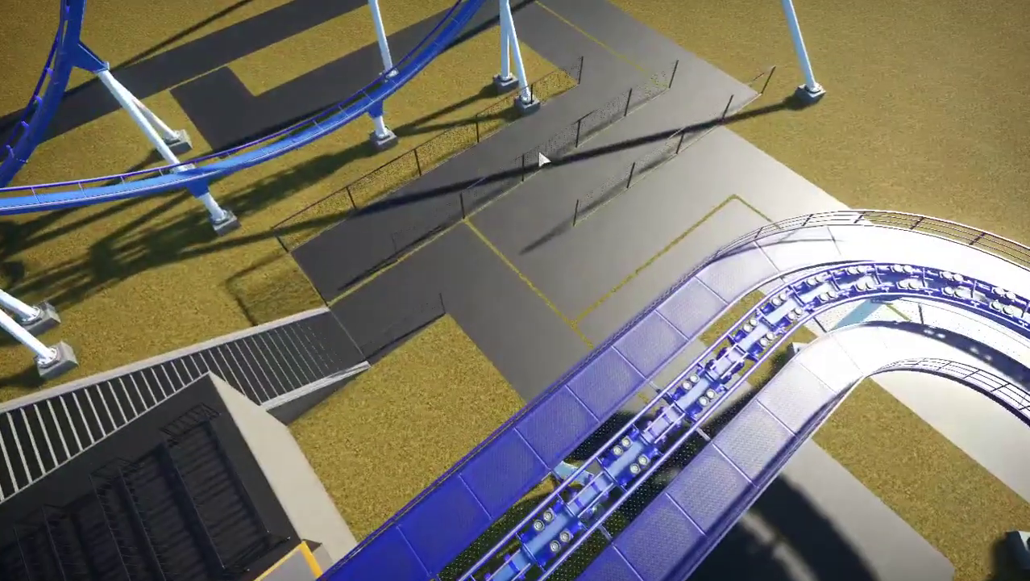
left_click_drag(512, 235, 484, 266)
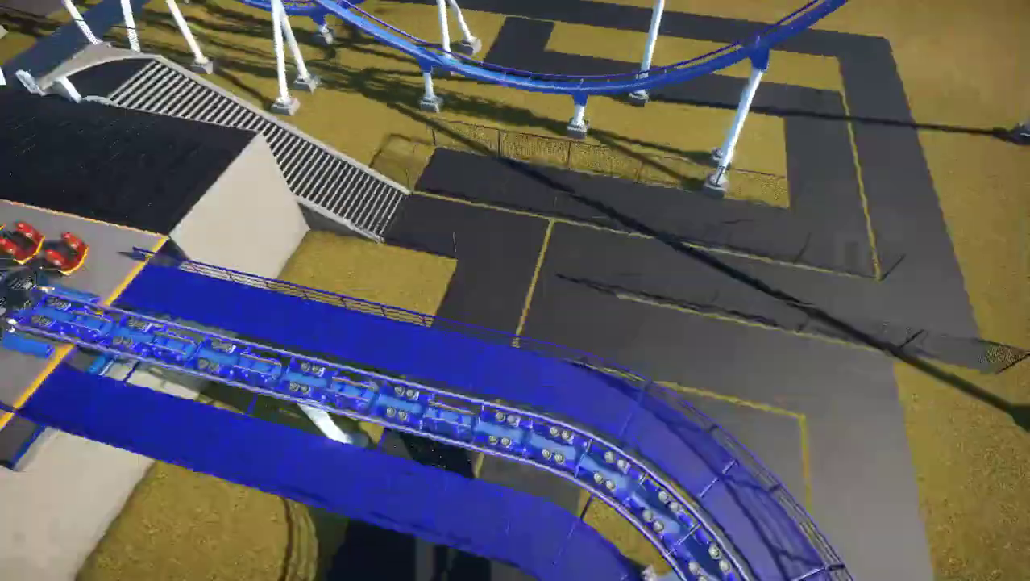
scroll(588, 311, "down", 5)
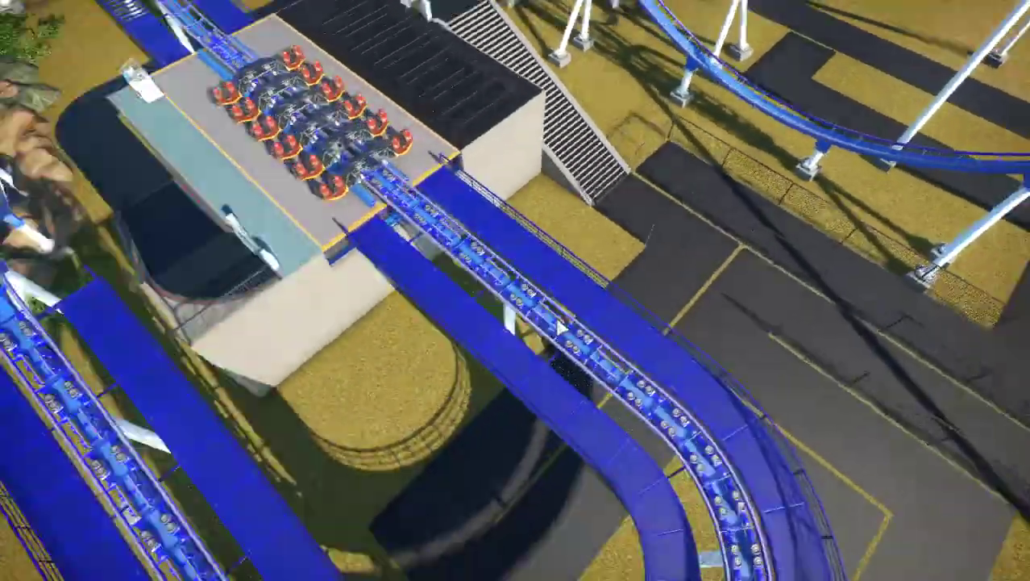
mouse_move(588, 312)
left_mouse_down()
mouse_move(500, 466)
mouse_move(524, 361)
left_mouse_up()
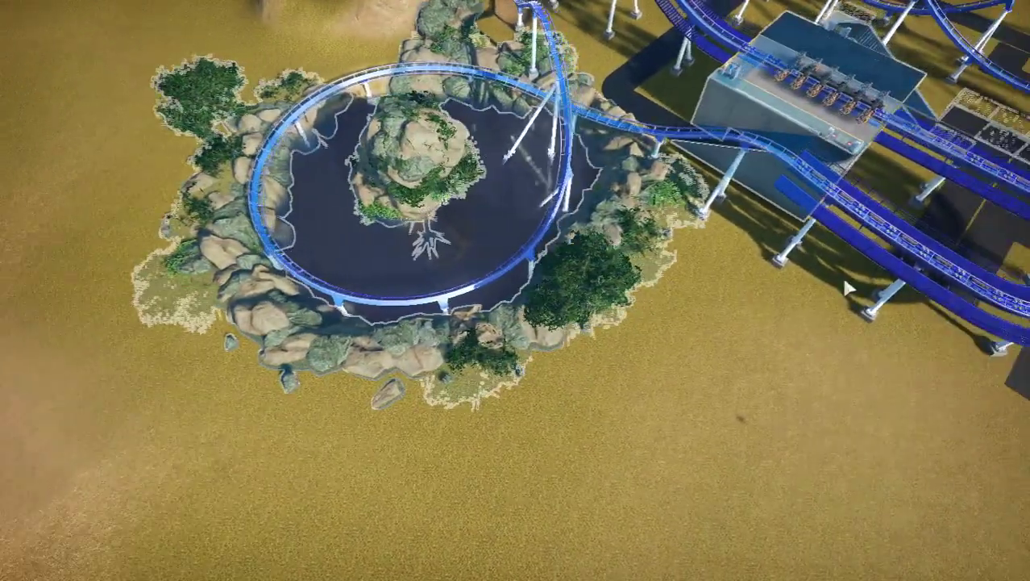
left_click_drag(525, 361, 661, 271)
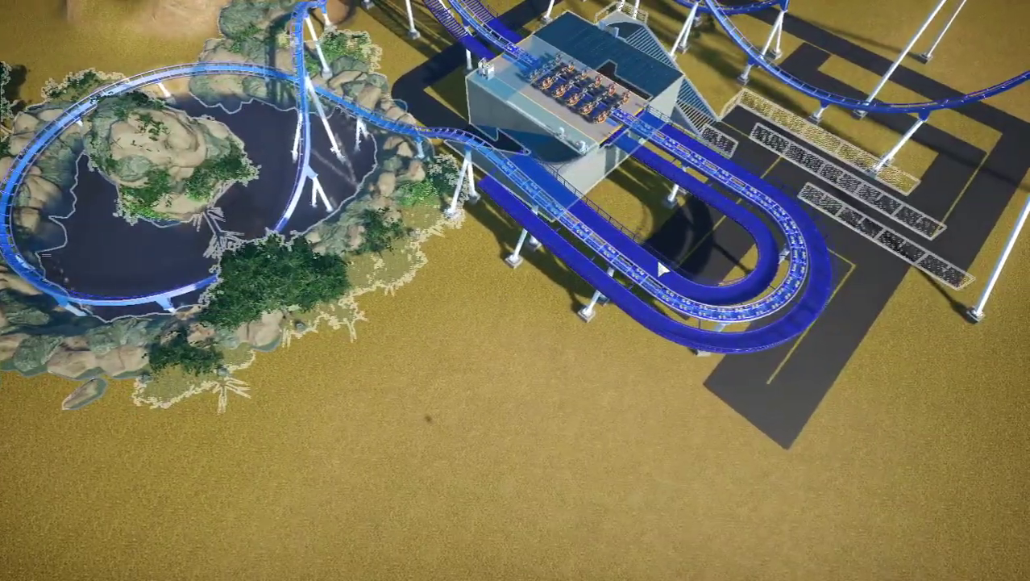
Restore the park interface and centre the view on the pond island for editing.
key("g")
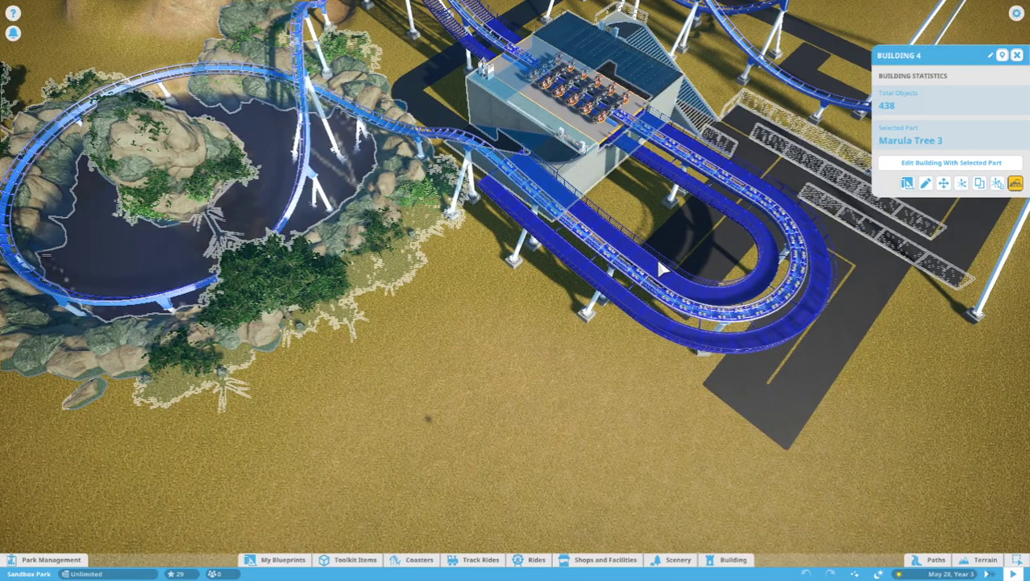
left_click_drag(656, 257, 774, 323)
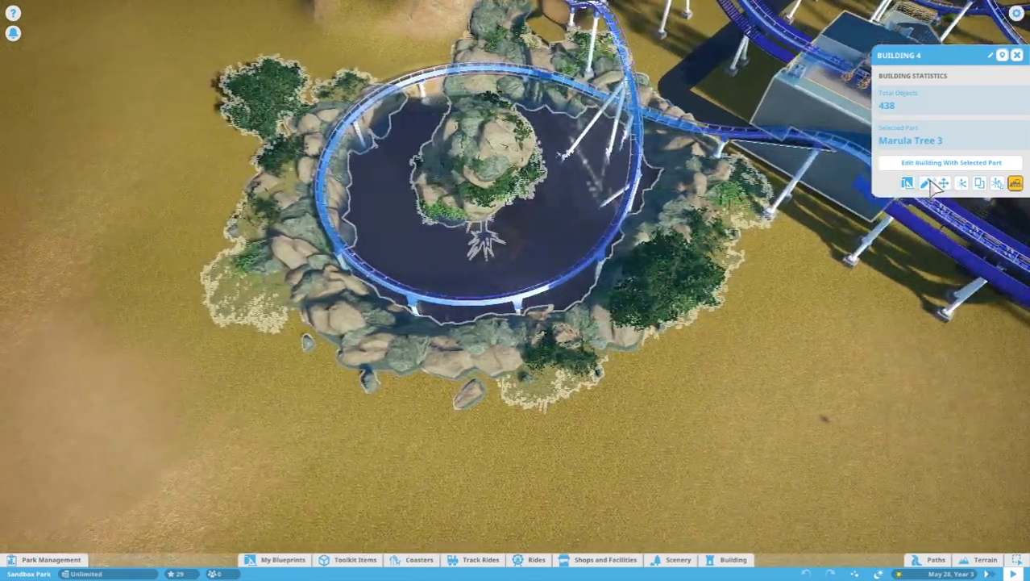
left_click(507, 393)
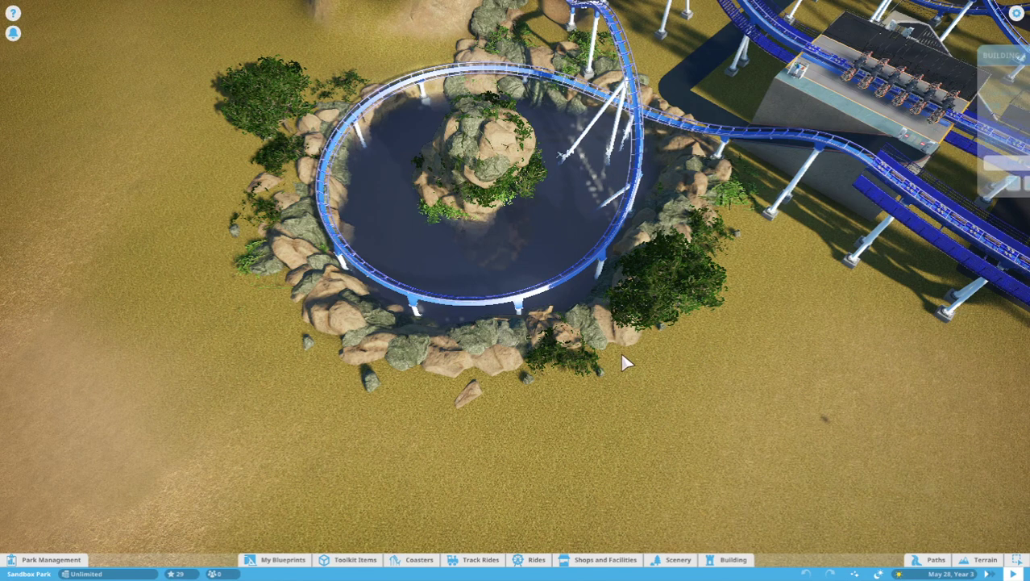
key("Escape")
scroll(633, 363, "up", 3)
scroll(680, 396, "up", 5)
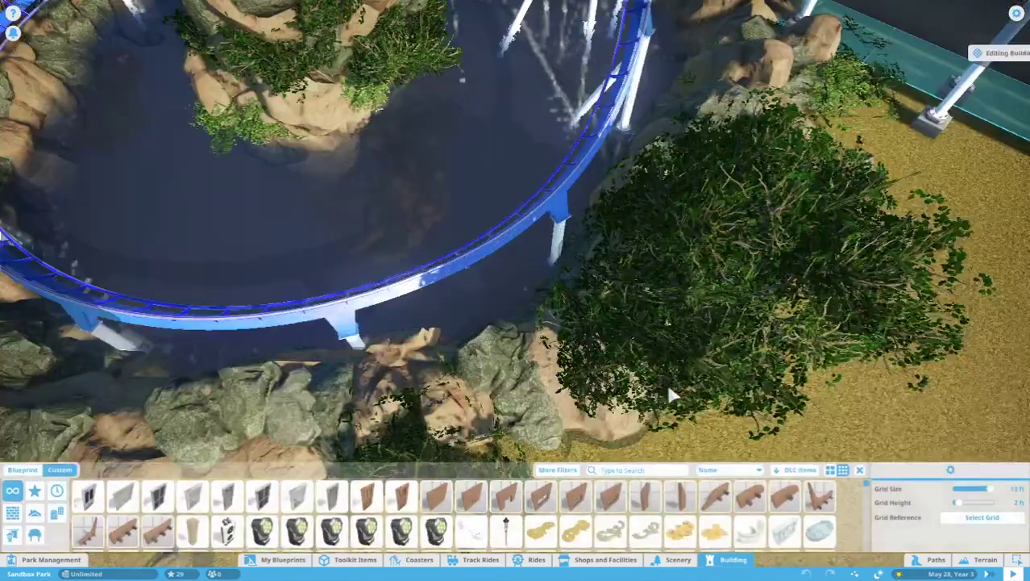
scroll(679, 395, "up", 5)
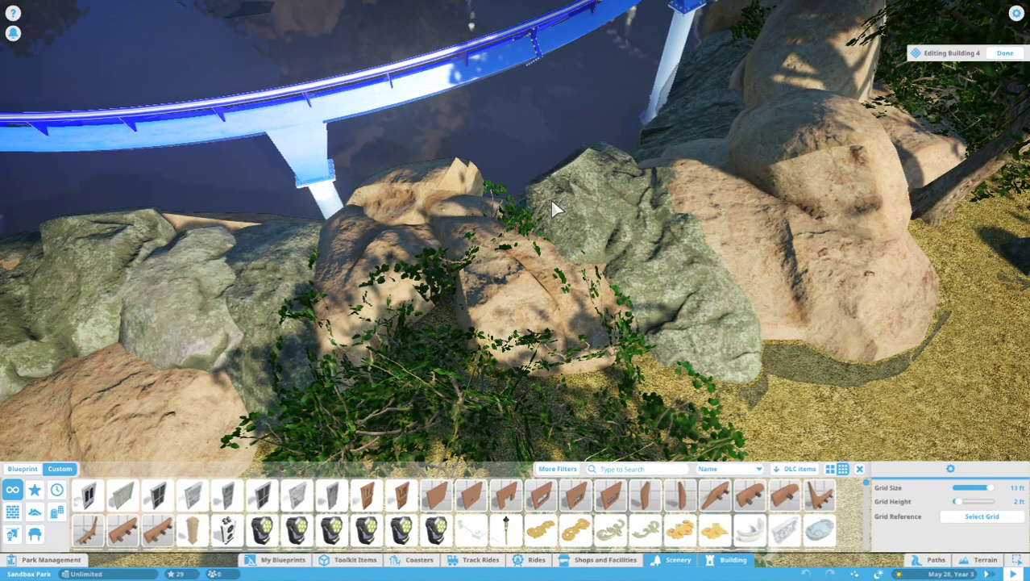
Browse the nature rock scenery and pick the large deciduous rock.
left_click(550, 198)
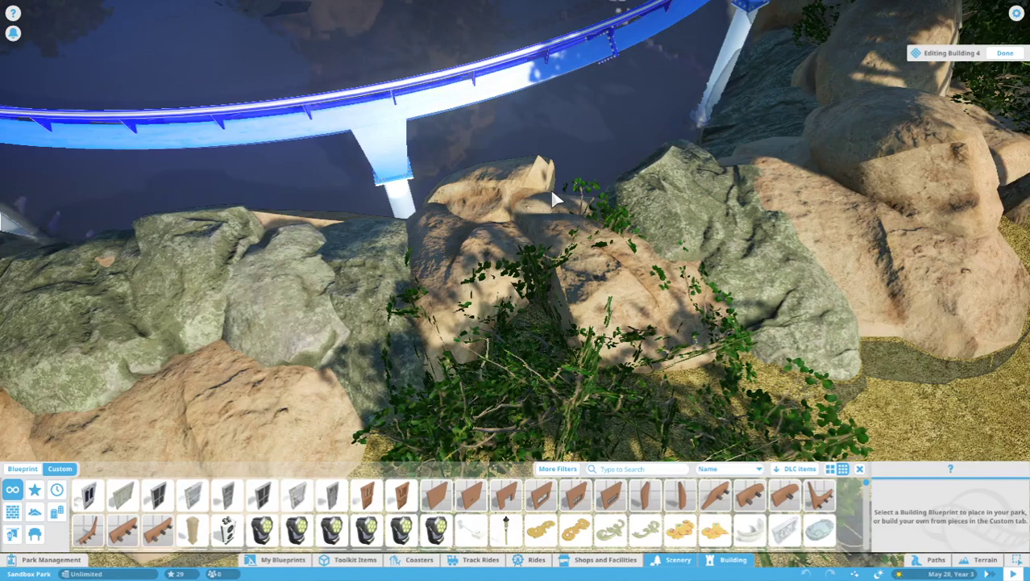
key("a")
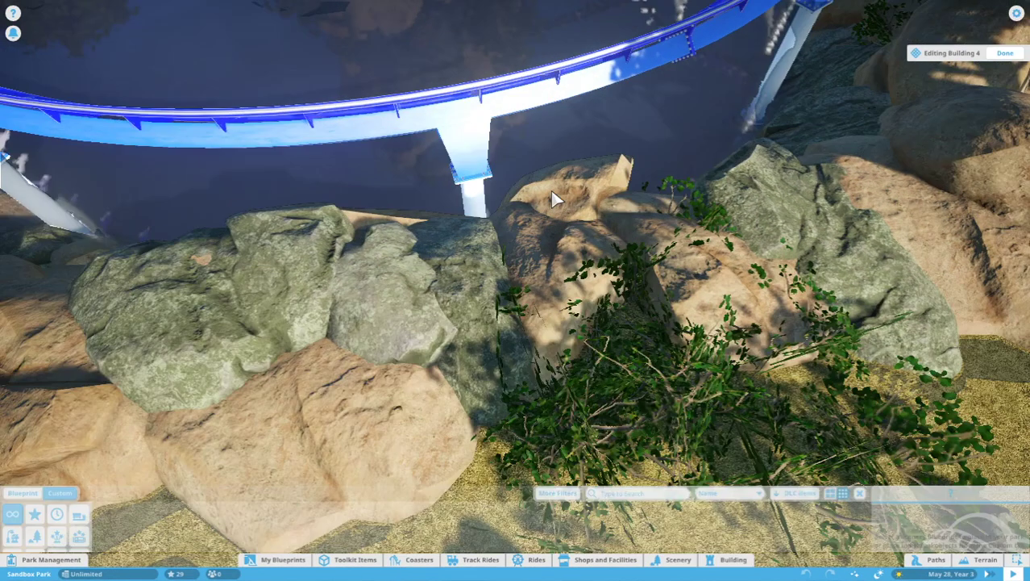
scroll(550, 198, "down", 5)
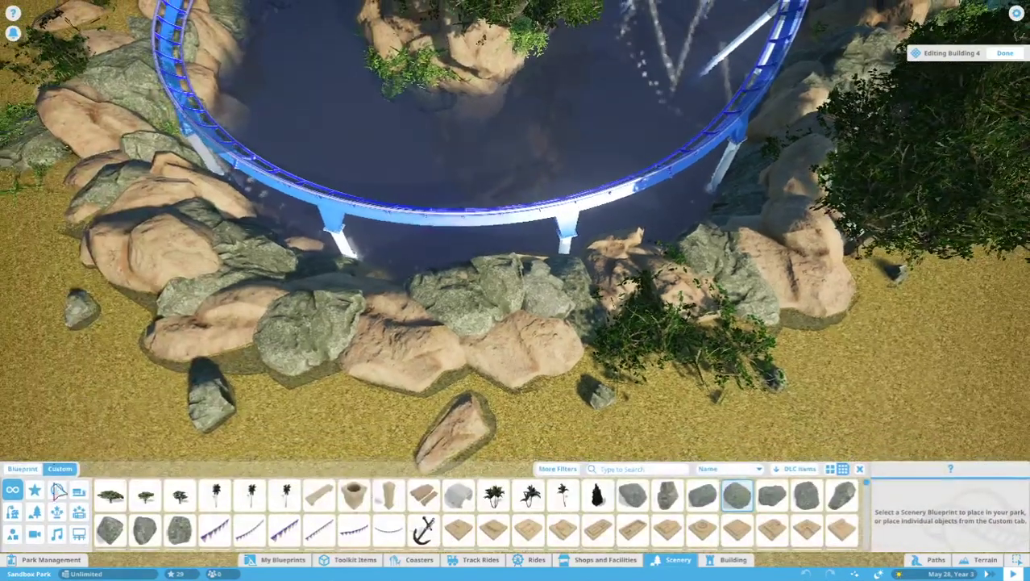
left_click(34, 511)
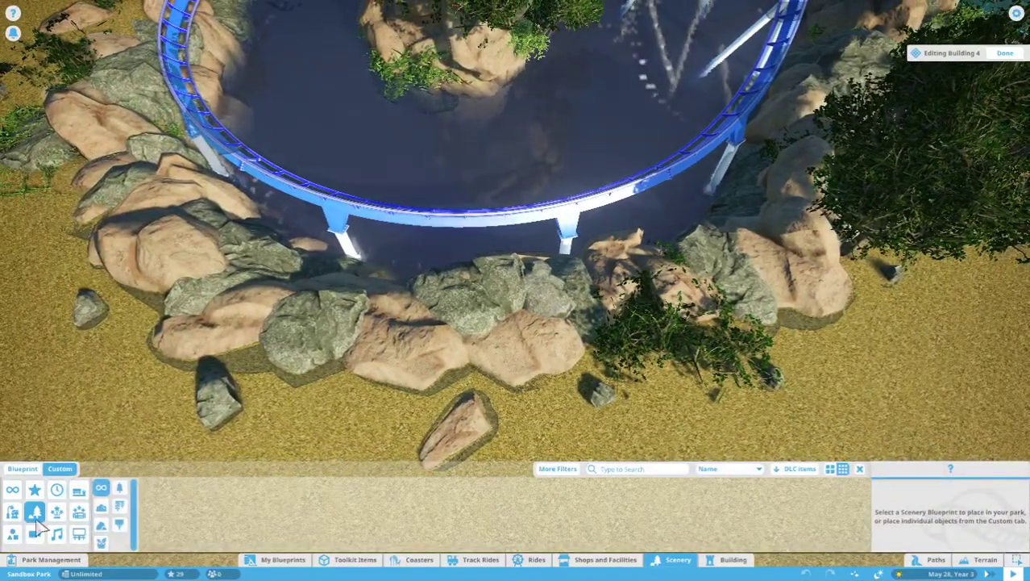
left_click(102, 534)
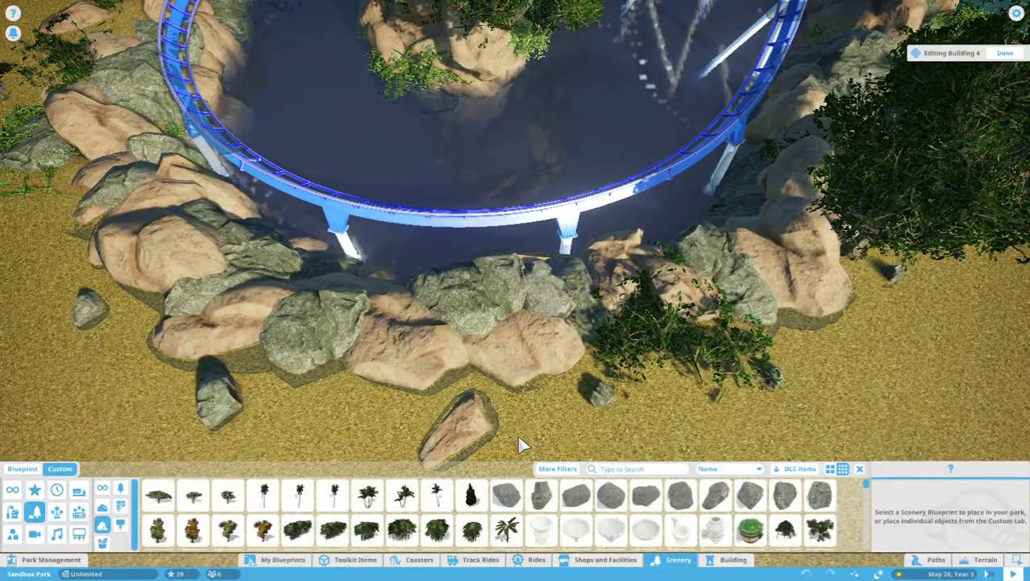
scroll(515, 500, "down", 2)
left_click_drag(515, 428, 576, 359)
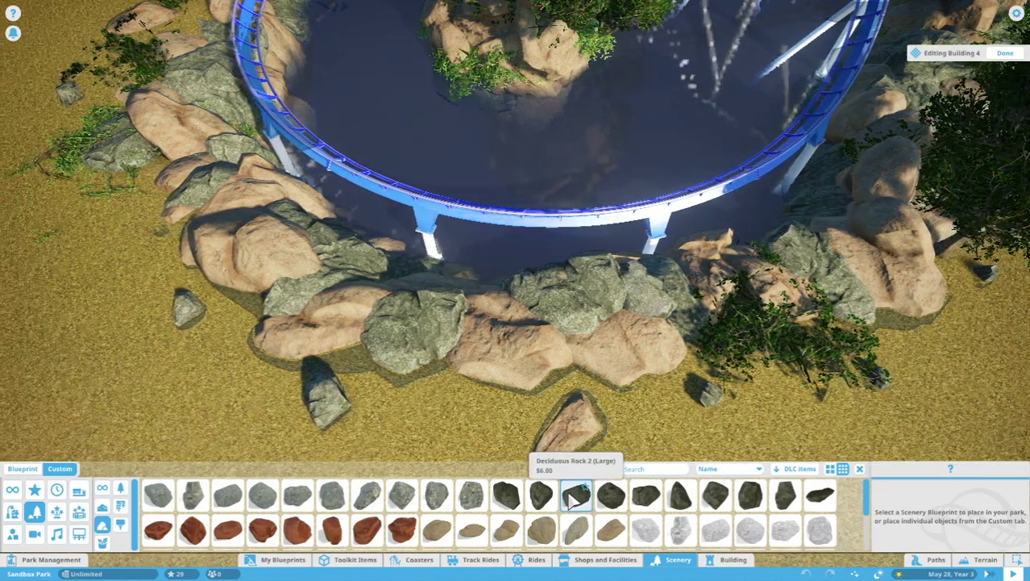
left_click(577, 496)
Place the rock, lower it into the alcove by the support, then release it.
left_click(504, 102)
scroll(503, 102, "up", 3)
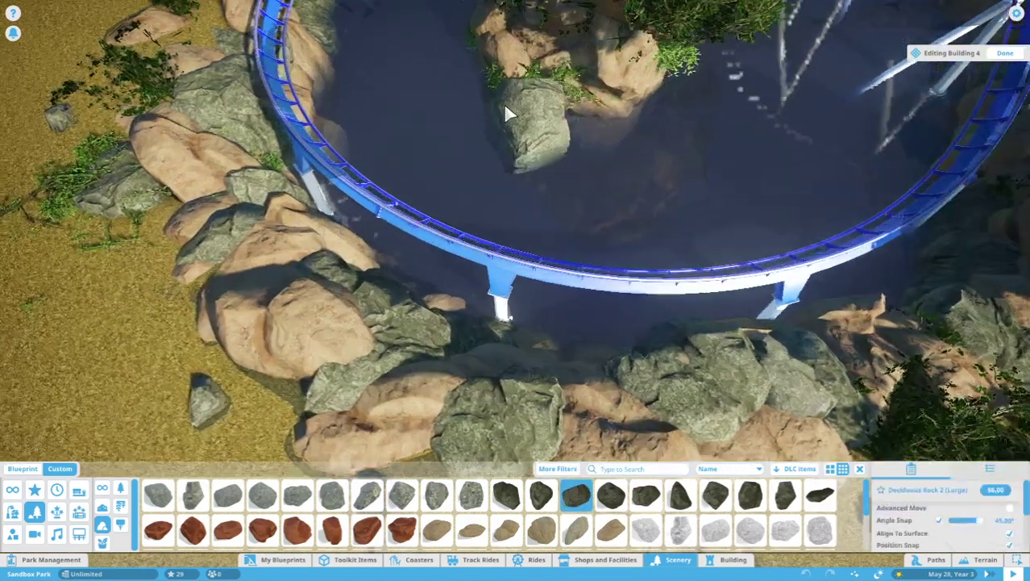
scroll(503, 102, "up", 5)
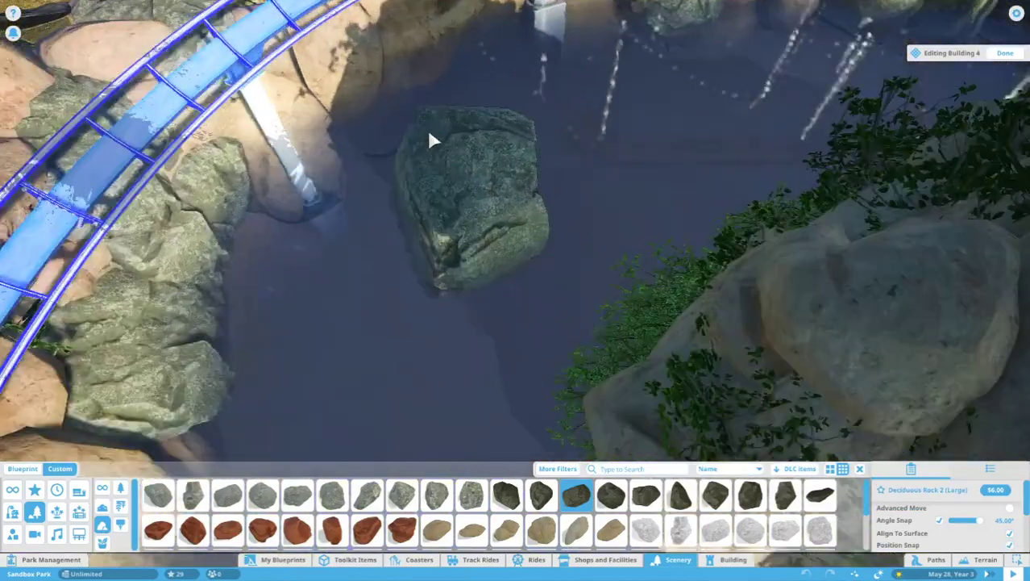
scroll(427, 129, "up", 3)
left_click_drag(427, 129, 406, 156)
scroll(423, 134, "down", 3)
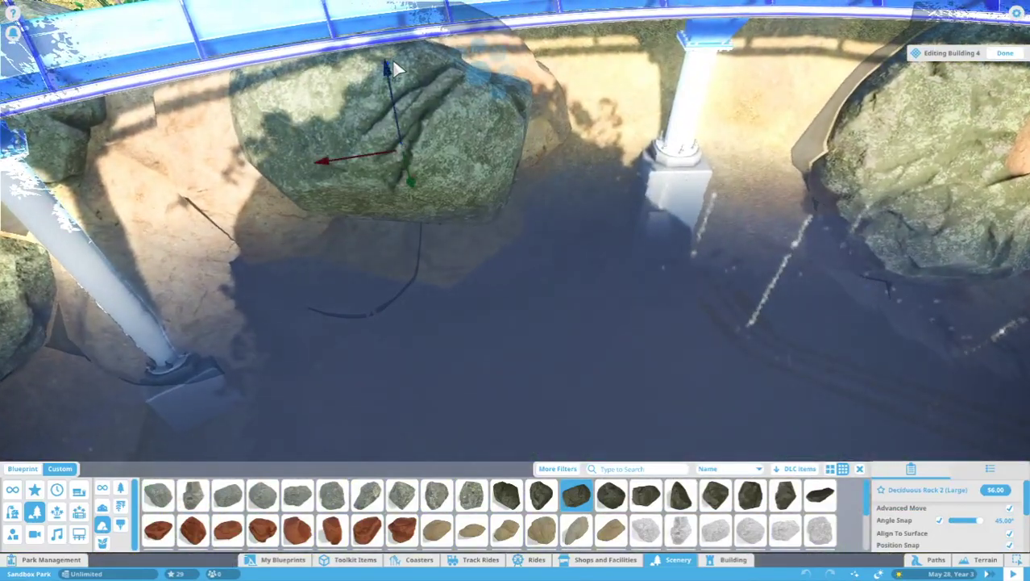
left_click_drag(391, 97, 429, 224)
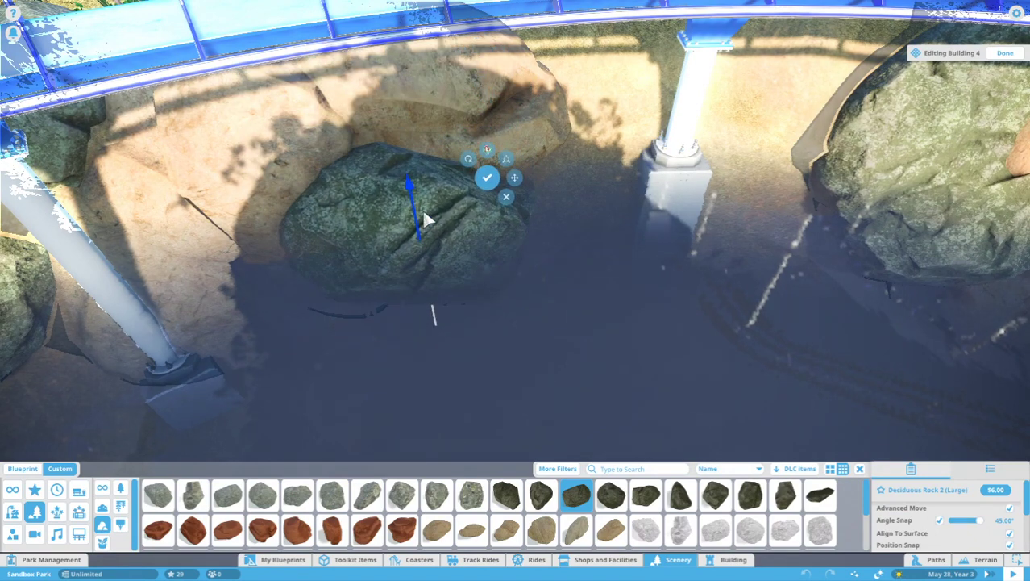
left_click_drag(434, 282, 426, 256)
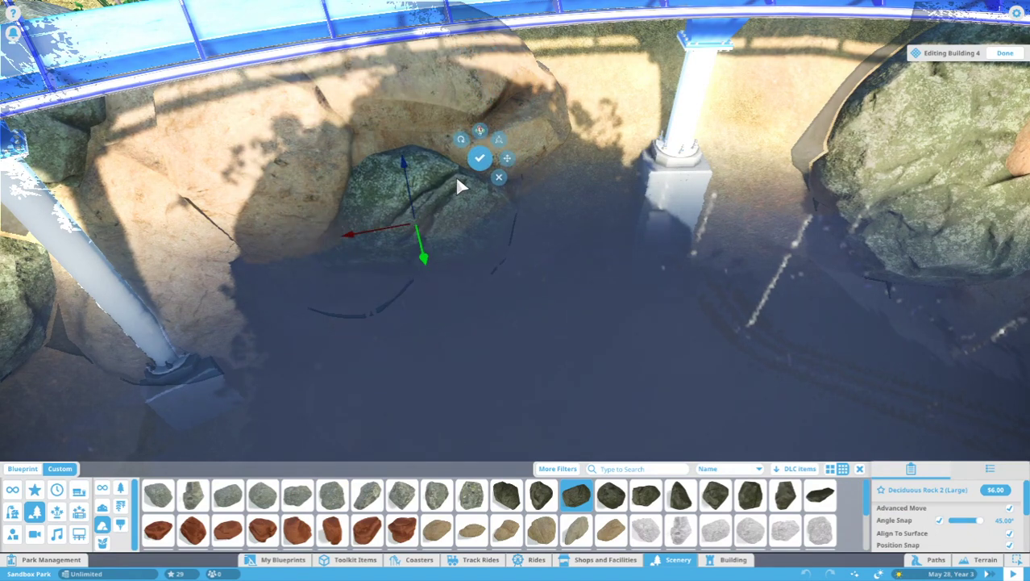
left_click(504, 175)
left_click(844, 477)
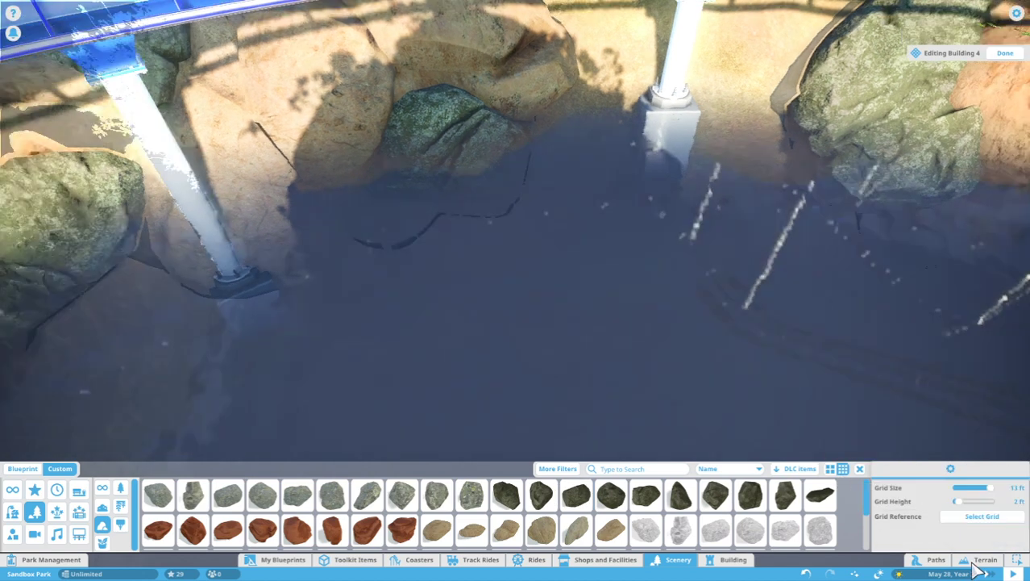
left_click_drag(516, 242, 591, 365)
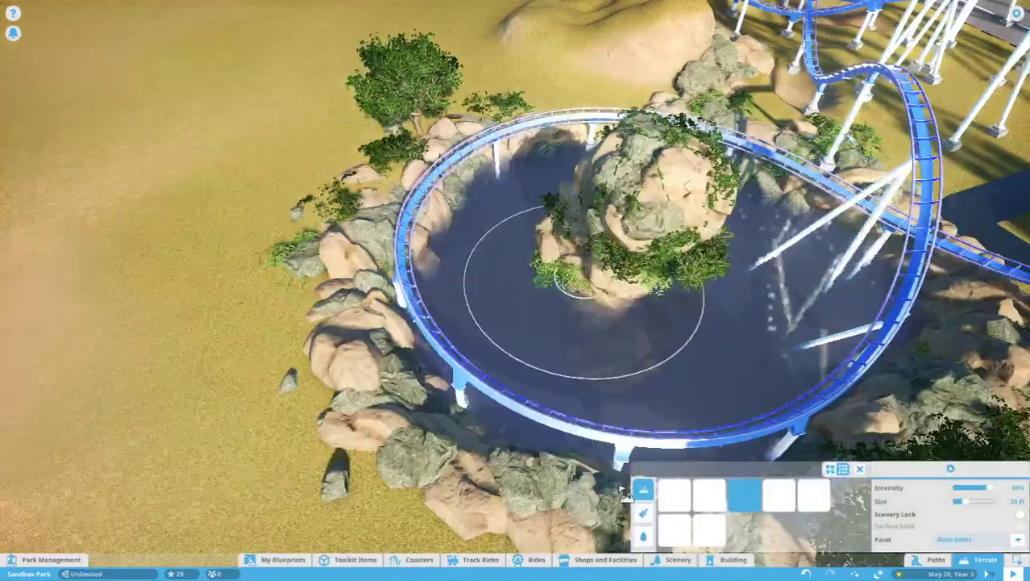
scroll(624, 490, "down", 3)
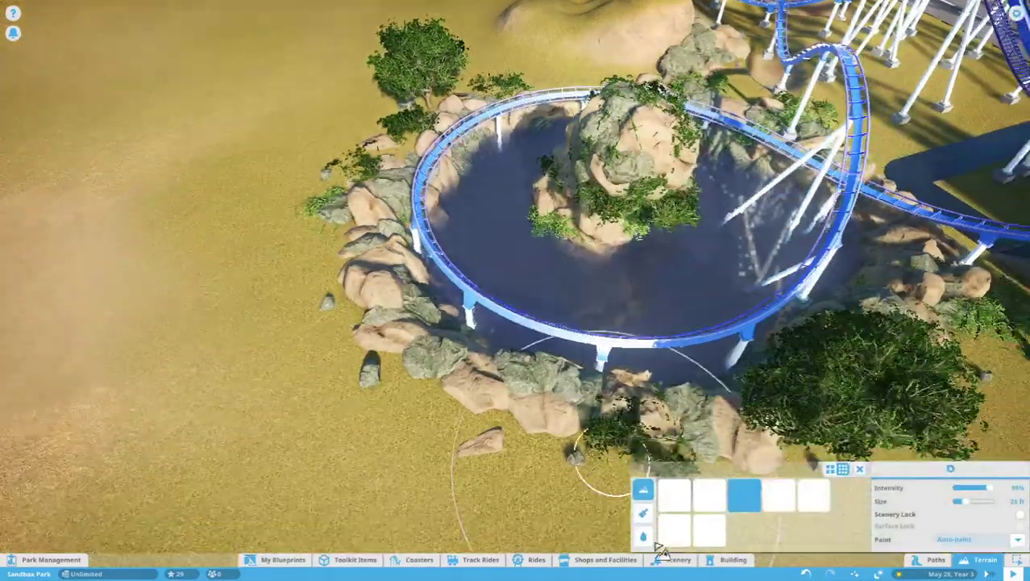
Place a sandy grasslands rock among the tan boulders on the right.
left_click(644, 537)
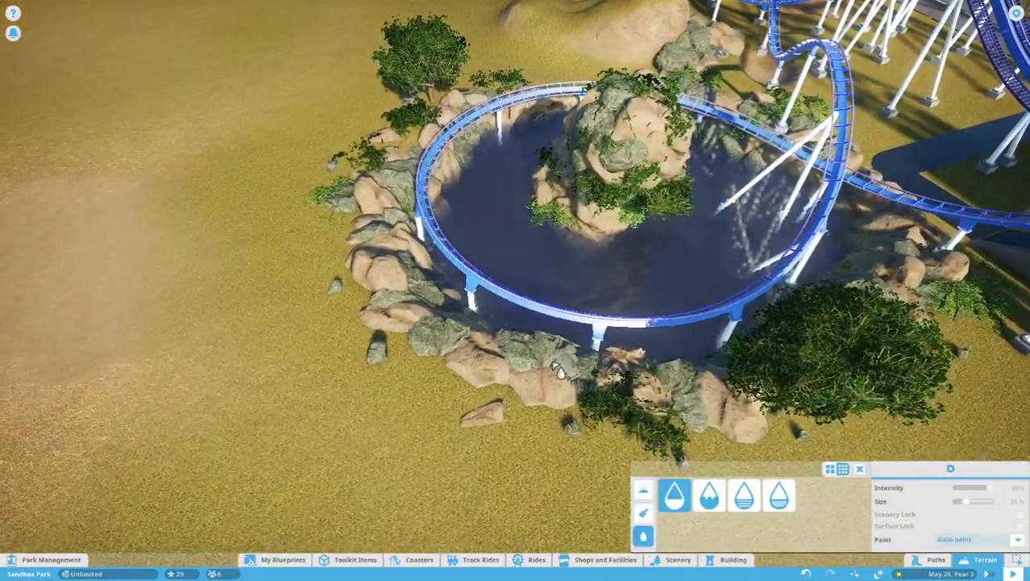
scroll(558, 370, "up", 8)
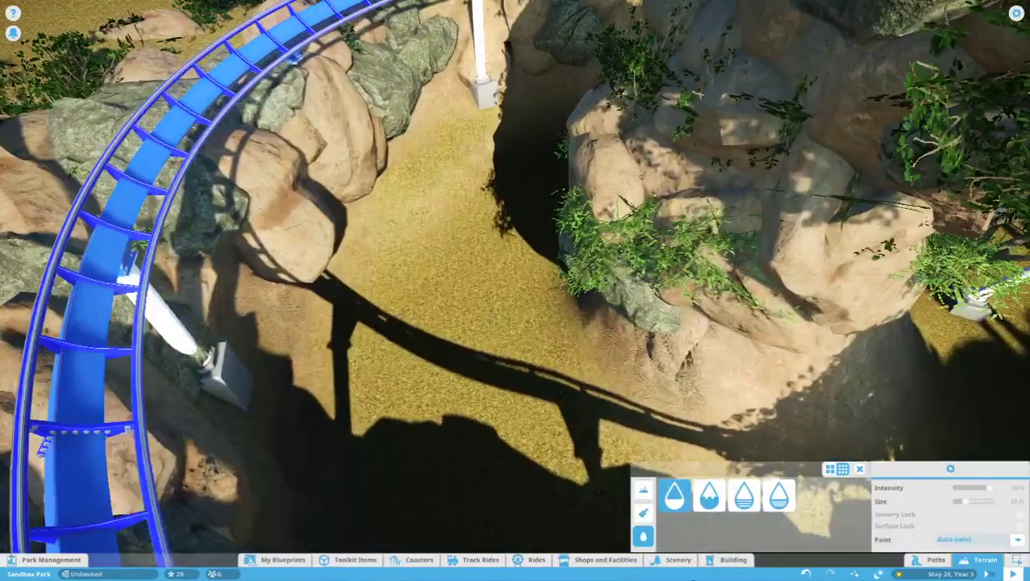
scroll(516, 290, "down", 4)
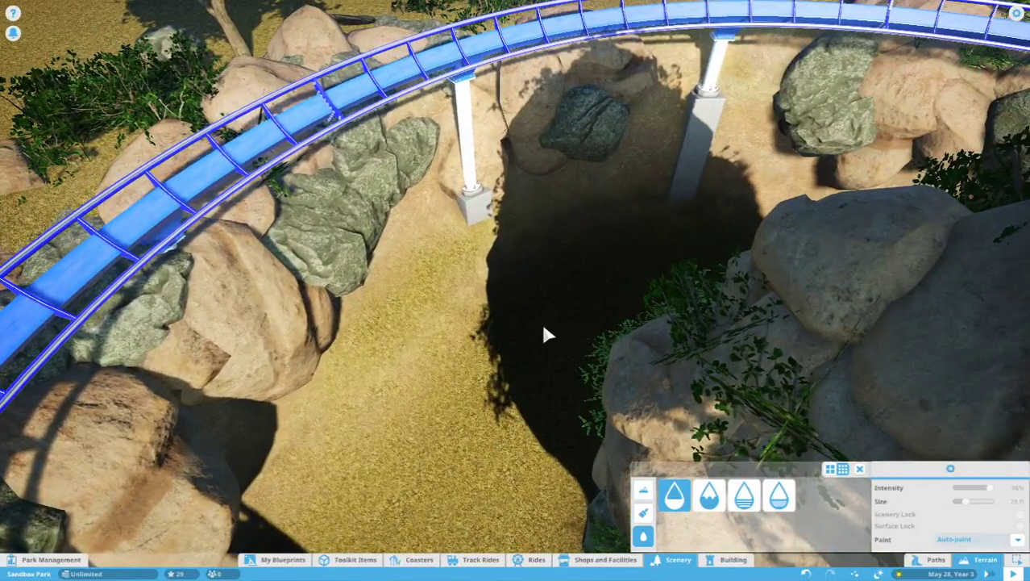
key("Escape")
left_click(677, 559)
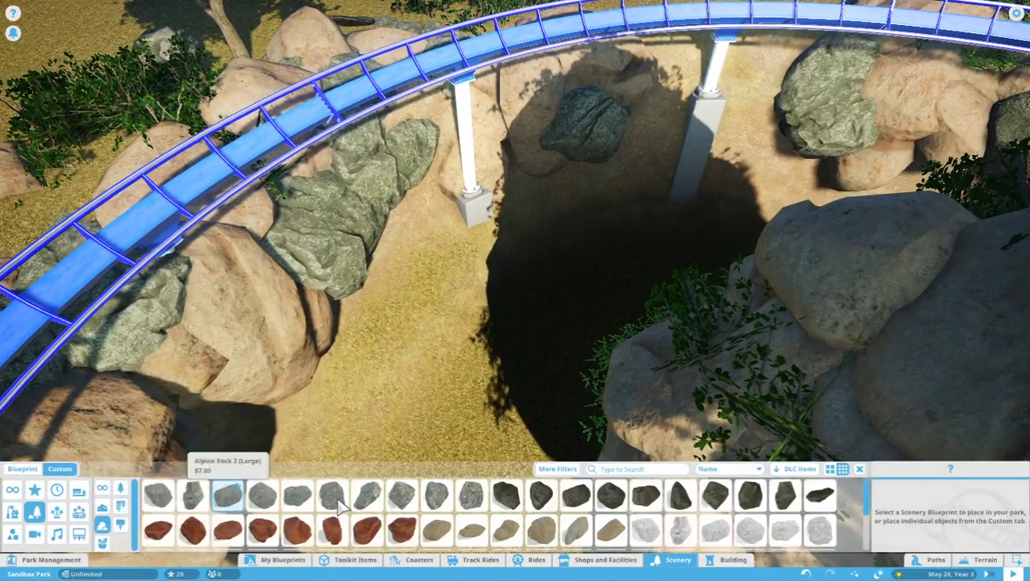
left_click(436, 528)
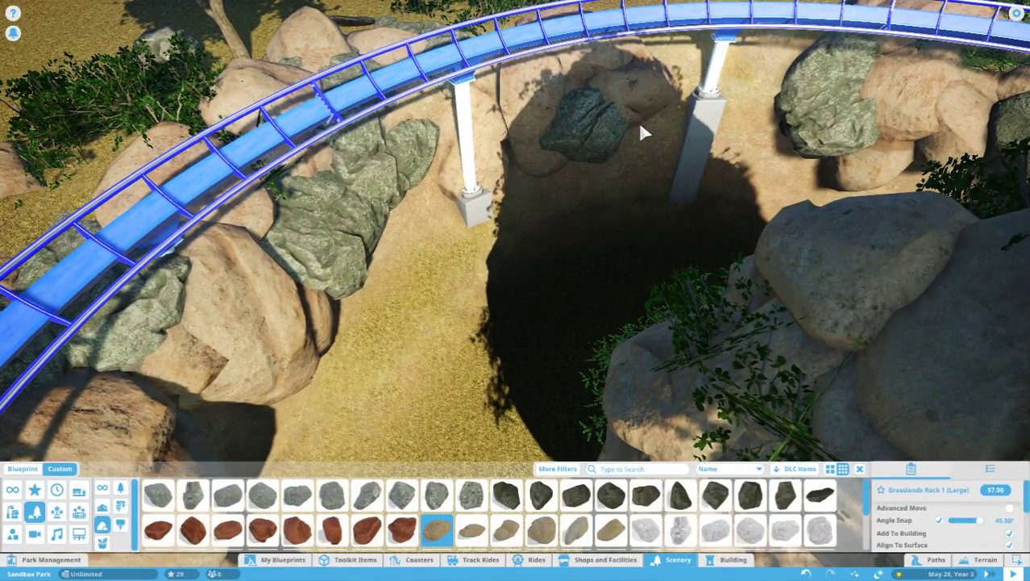
scroll(637, 127, "up", 8)
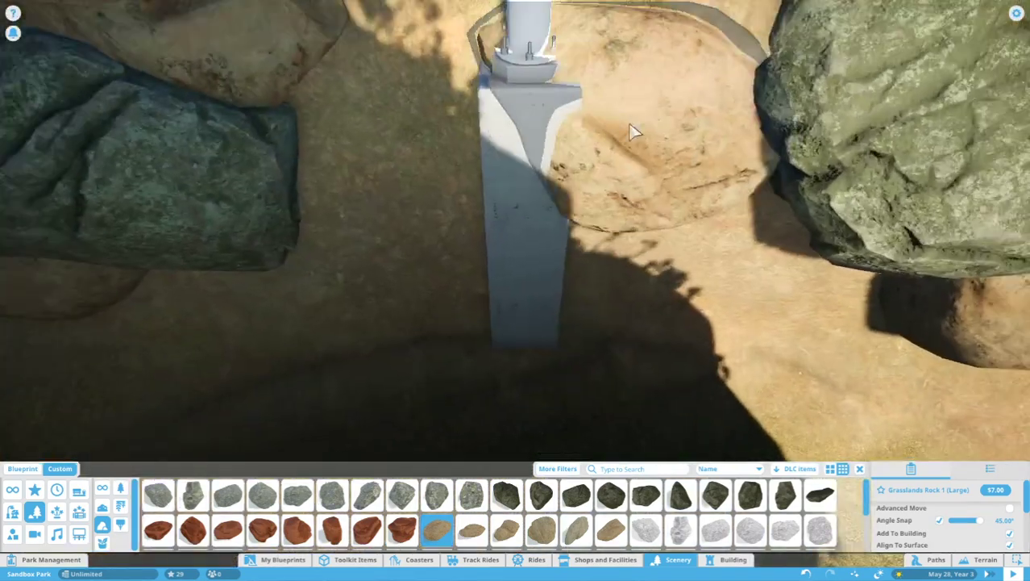
scroll(633, 132, "down", 8)
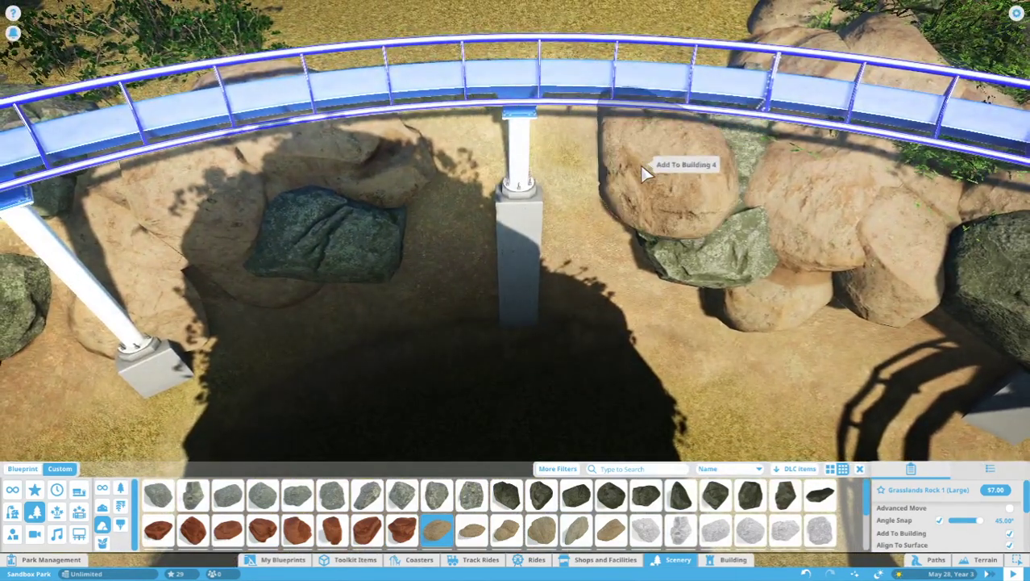
left_click(639, 168)
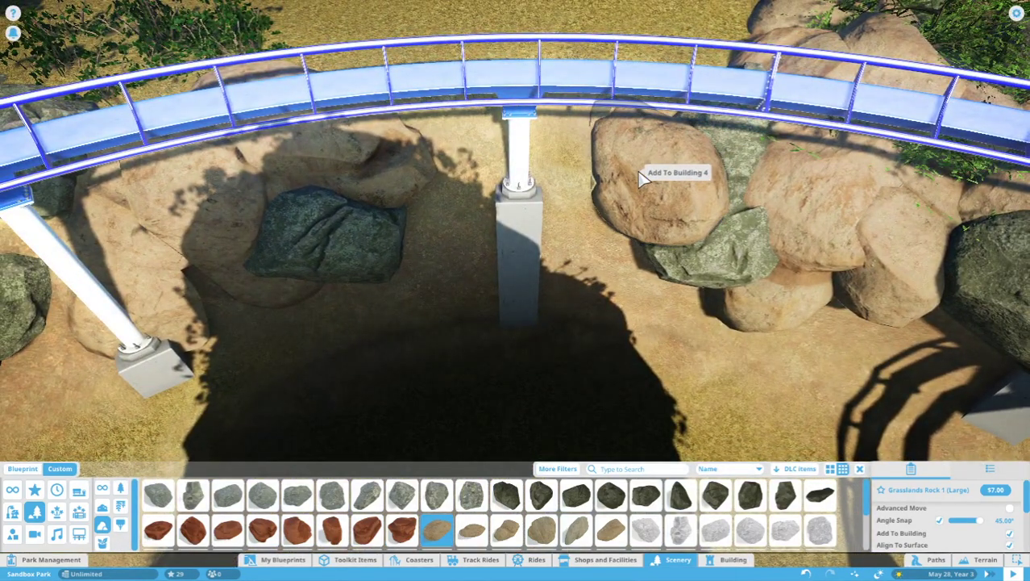
Set Grasslands Rock 5 onto another boulder cluster and rotate it into place.
left_click(576, 529)
scroll(496, 329, "down", 5)
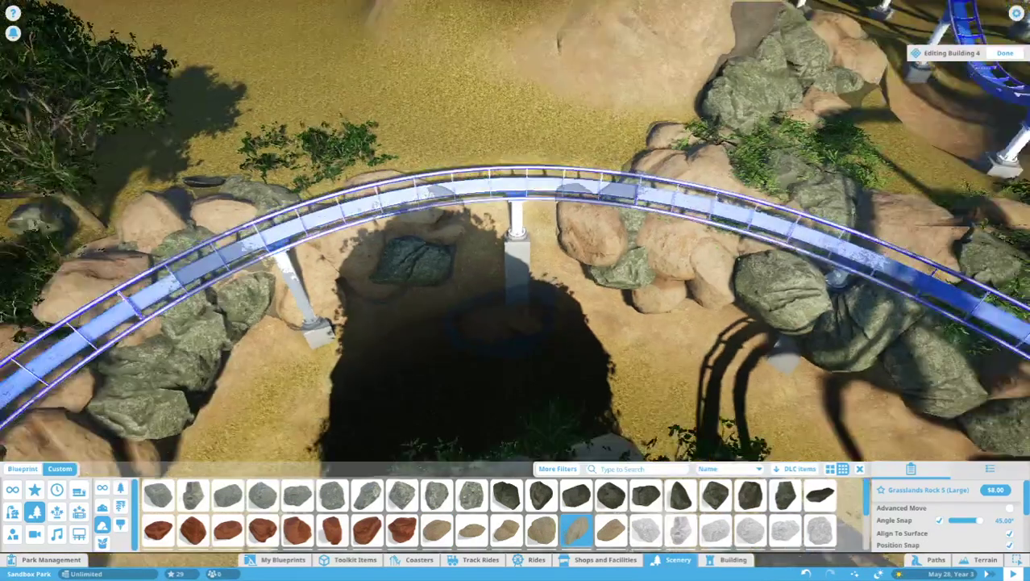
middle_click(496, 329)
scroll(484, 335, "up", 5)
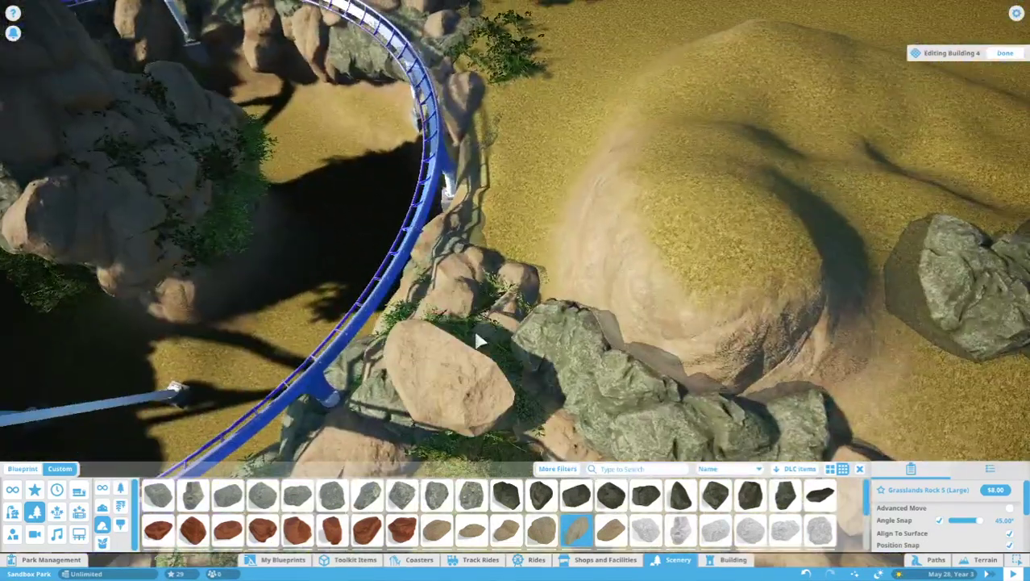
scroll(478, 342, "up", 5)
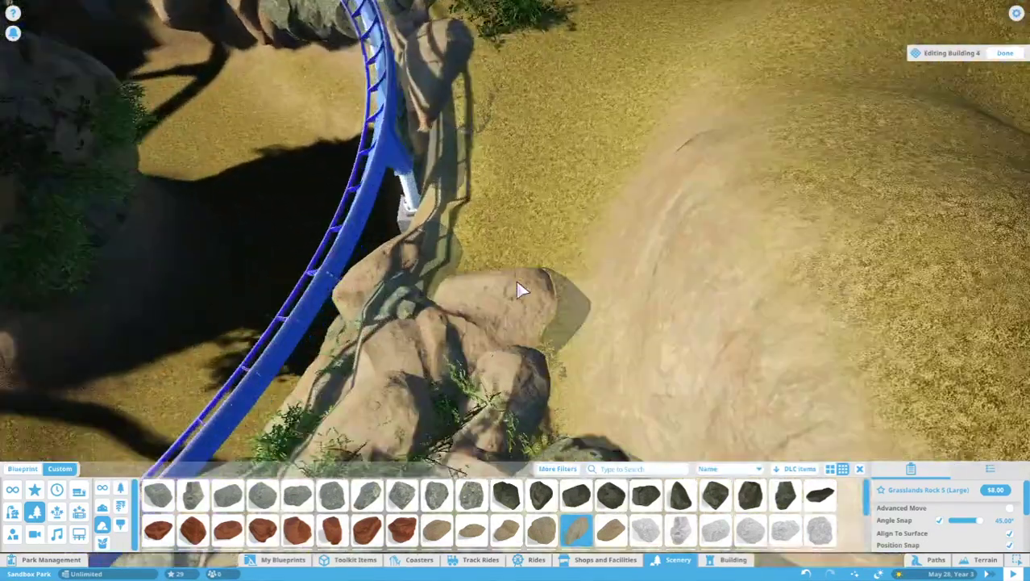
scroll(524, 355, "up", 3)
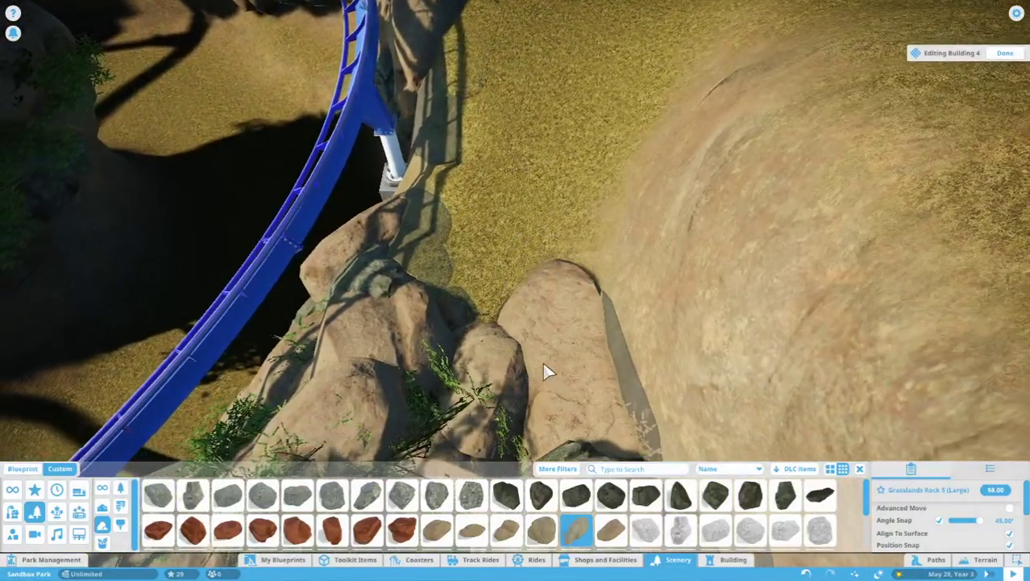
left_click(542, 360)
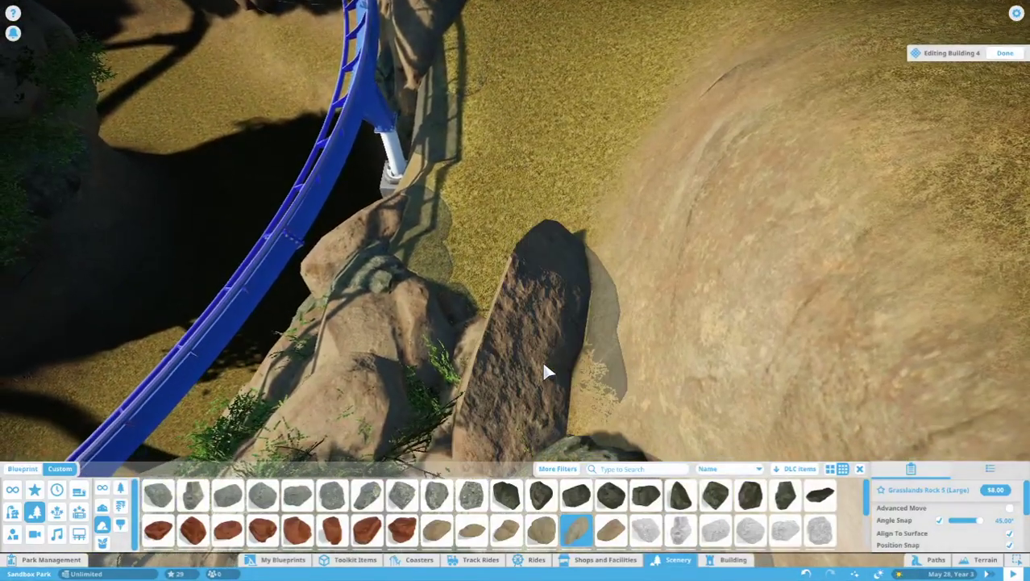
left_click(585, 249)
left_click_drag(703, 208, 645, 303)
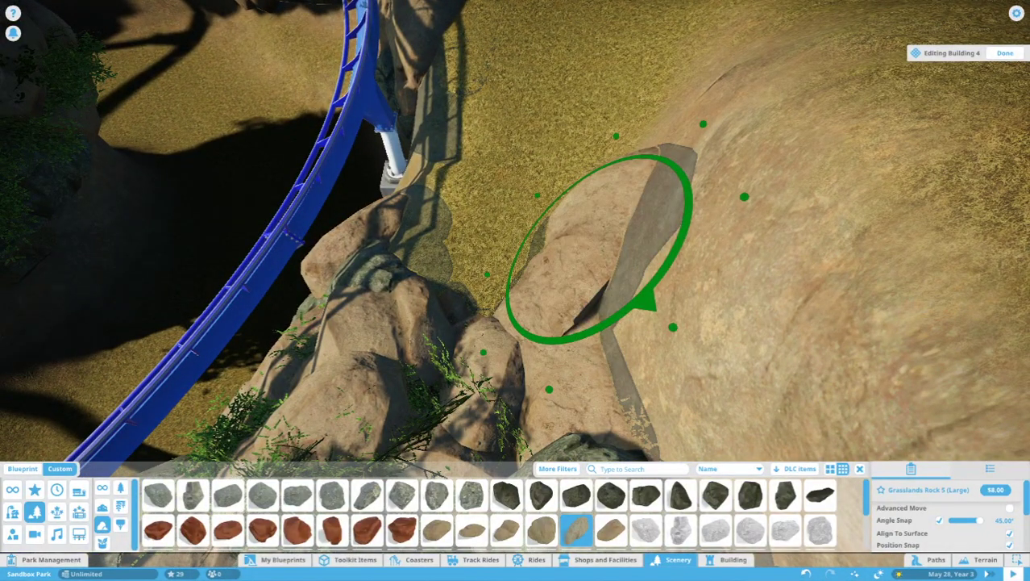
left_click(587, 251)
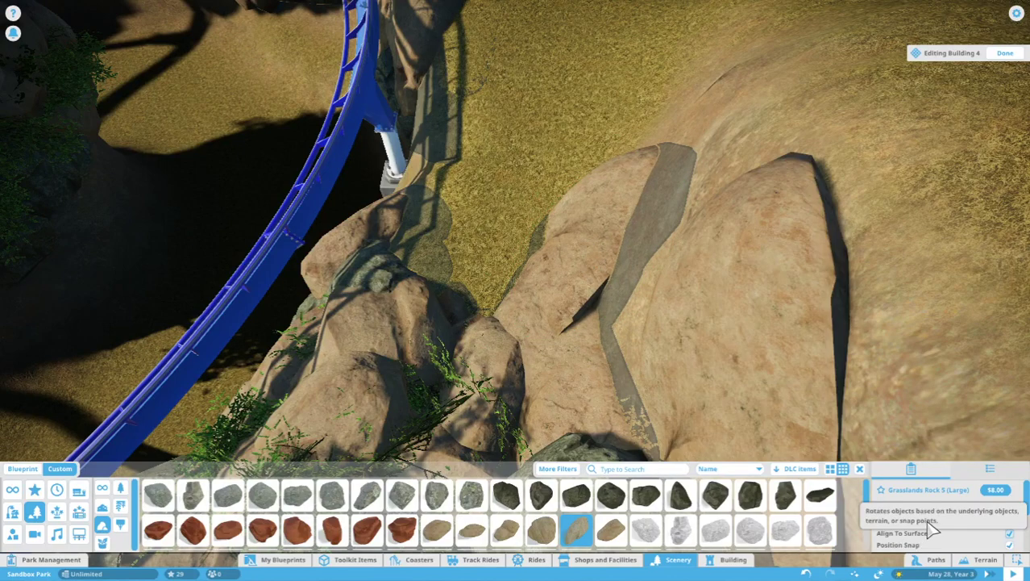
scroll(530, 286, "up", 3)
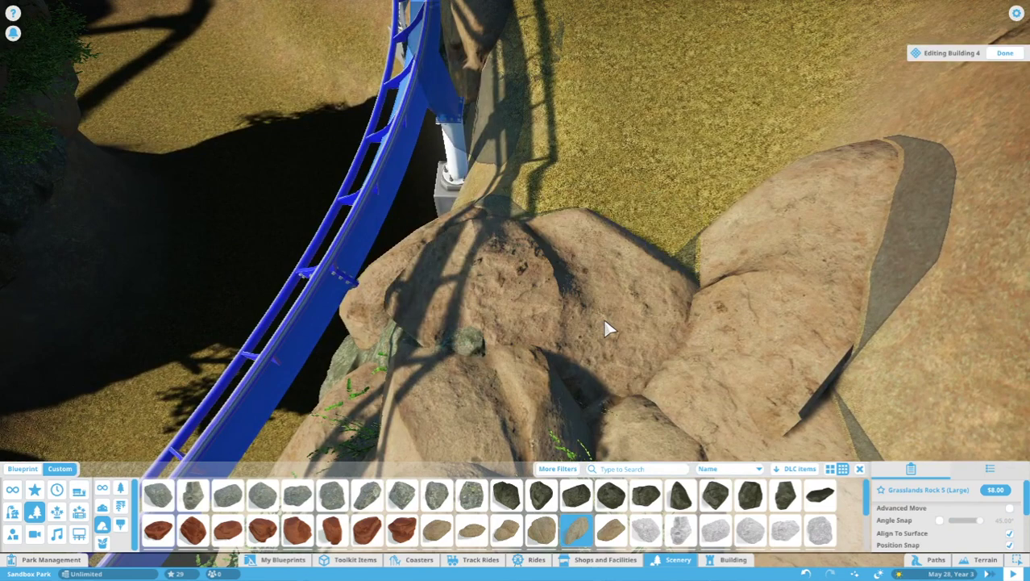
Place a reoriented Deciduous Rock 1 (Large), sunk low into the ground.
left_click(506, 495)
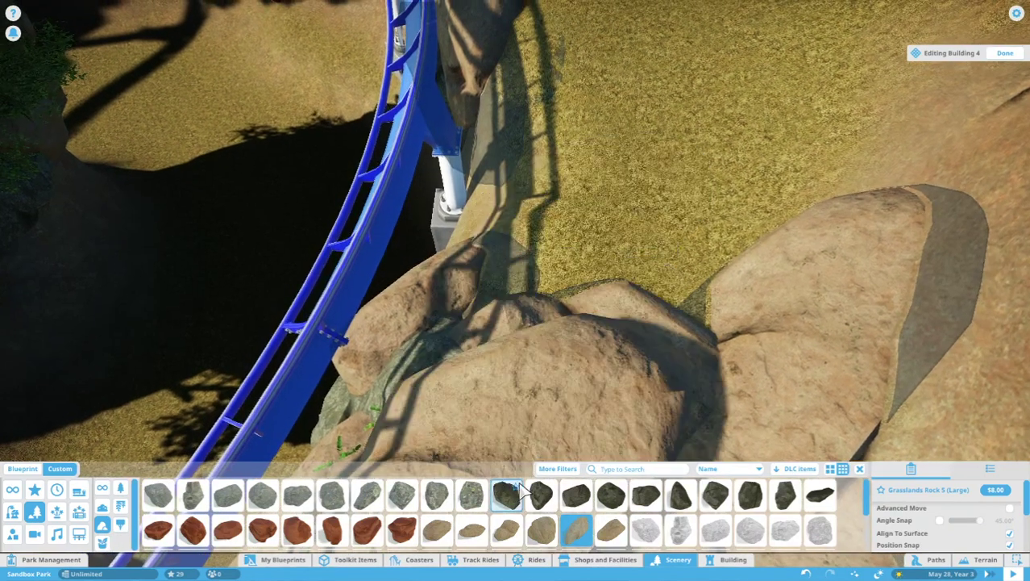
left_click(508, 497)
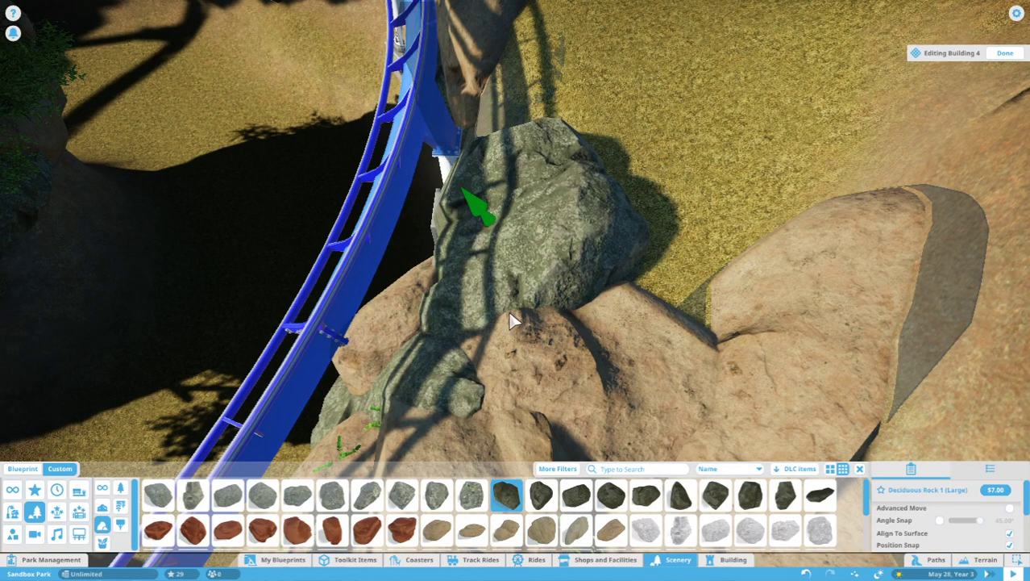
scroll(510, 321, "down", 5)
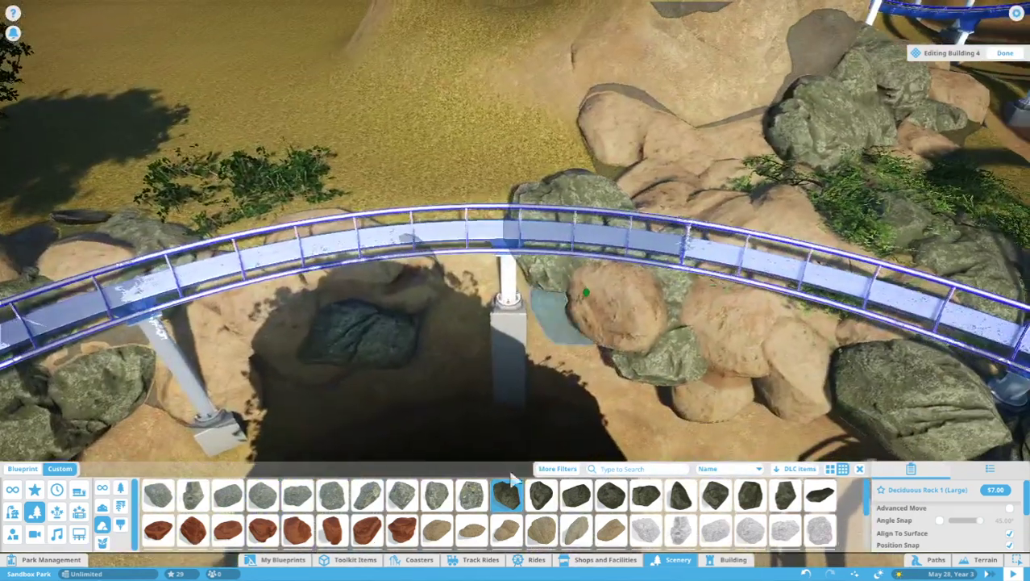
scroll(499, 335, "up", 3)
scroll(484, 266, "up", 3)
scroll(466, 235, "up", 2)
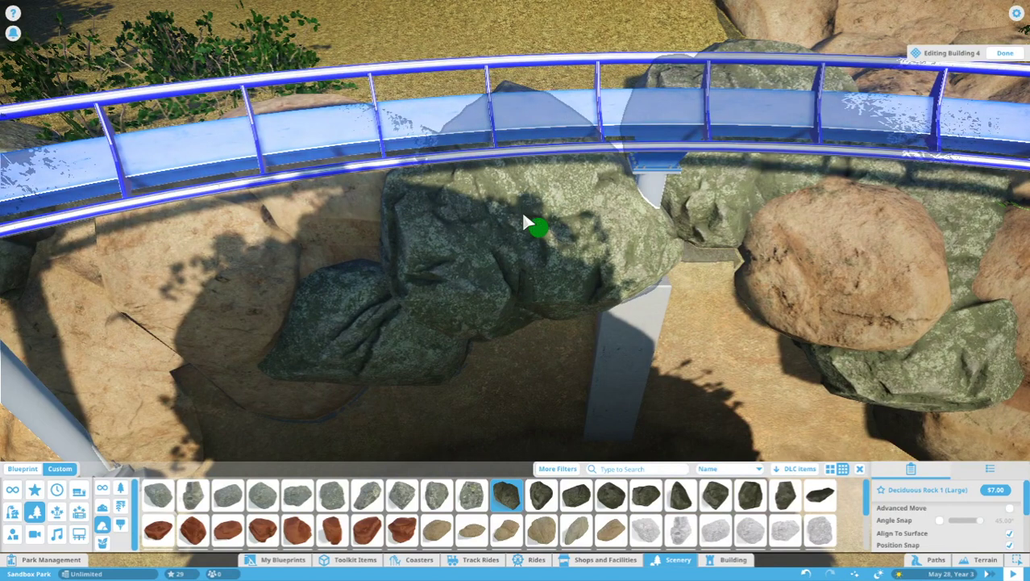
key("z")
key("z")
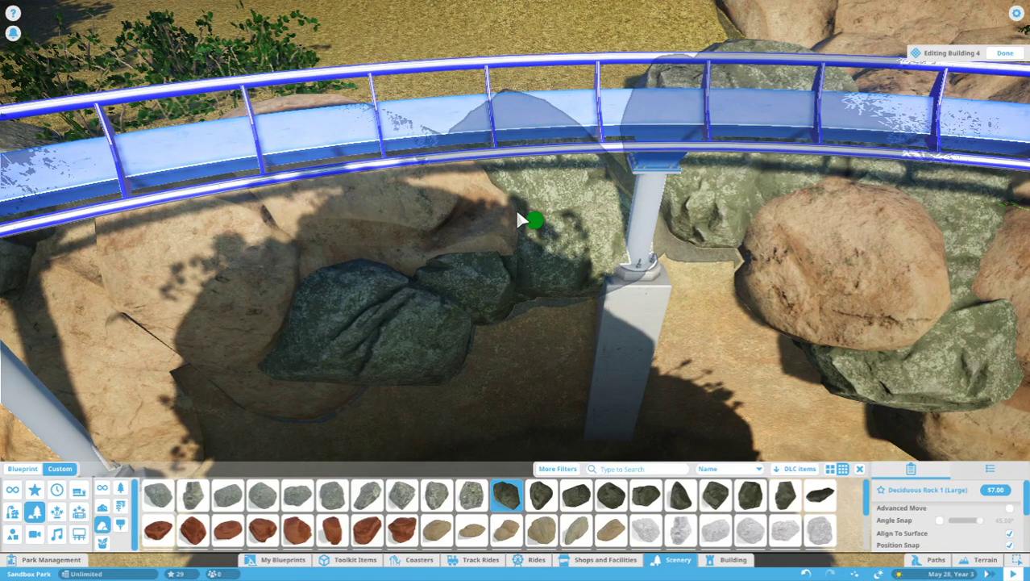
key("z")
key("z")
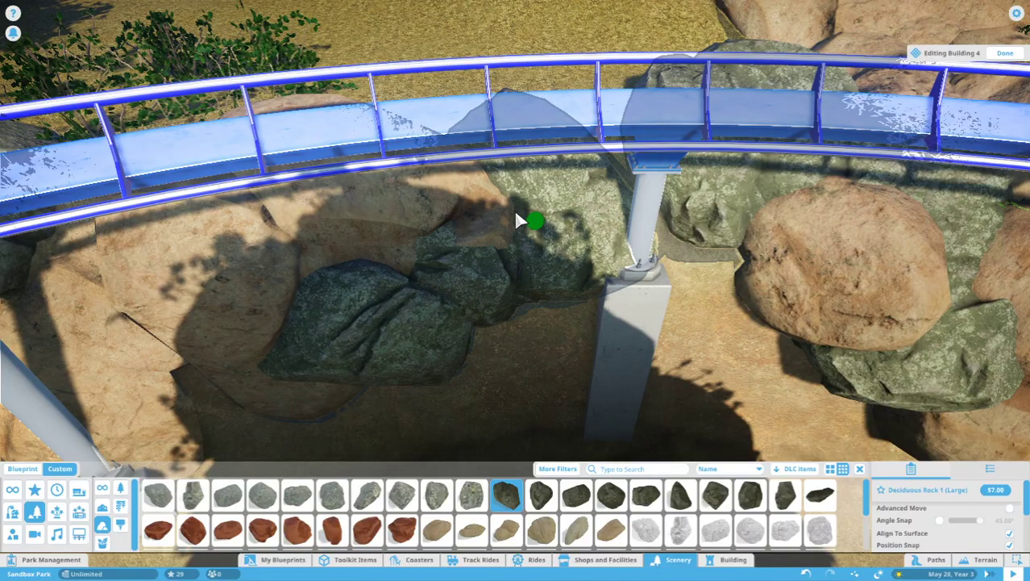
scroll(520, 220, "up", 5)
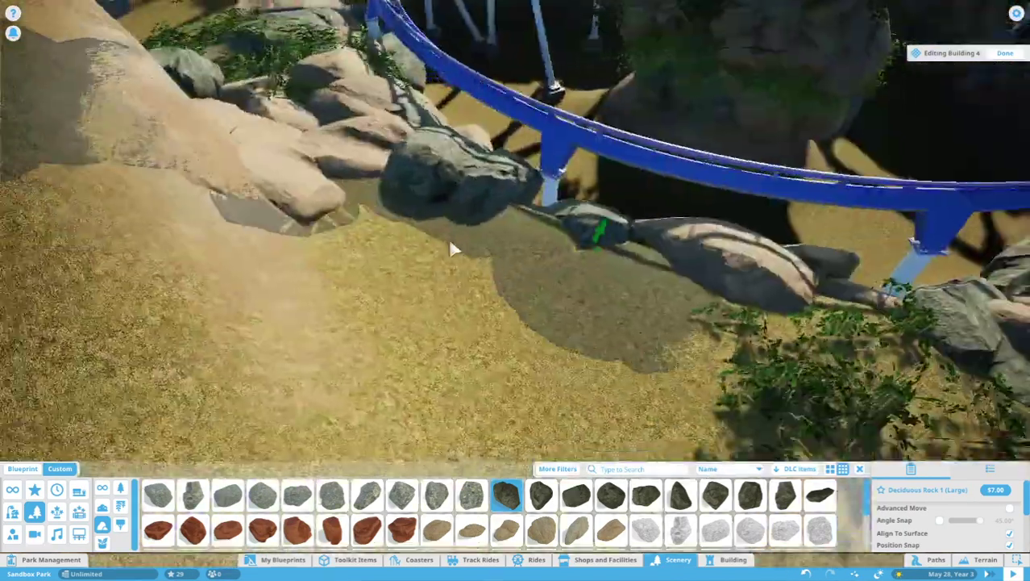
scroll(521, 223, "up", 5)
scroll(521, 224, "up", 4)
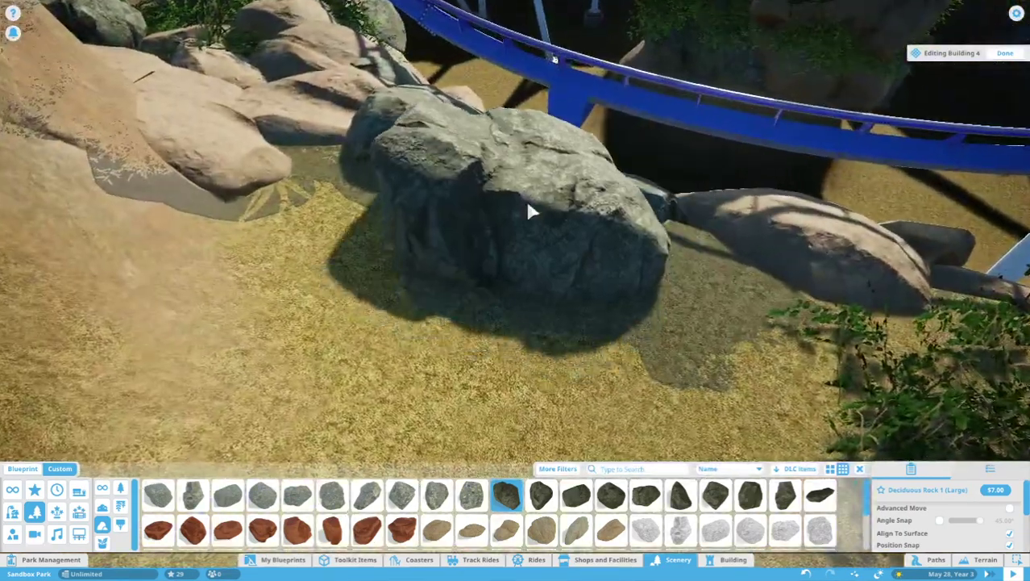
left_click_drag(525, 198, 508, 236)
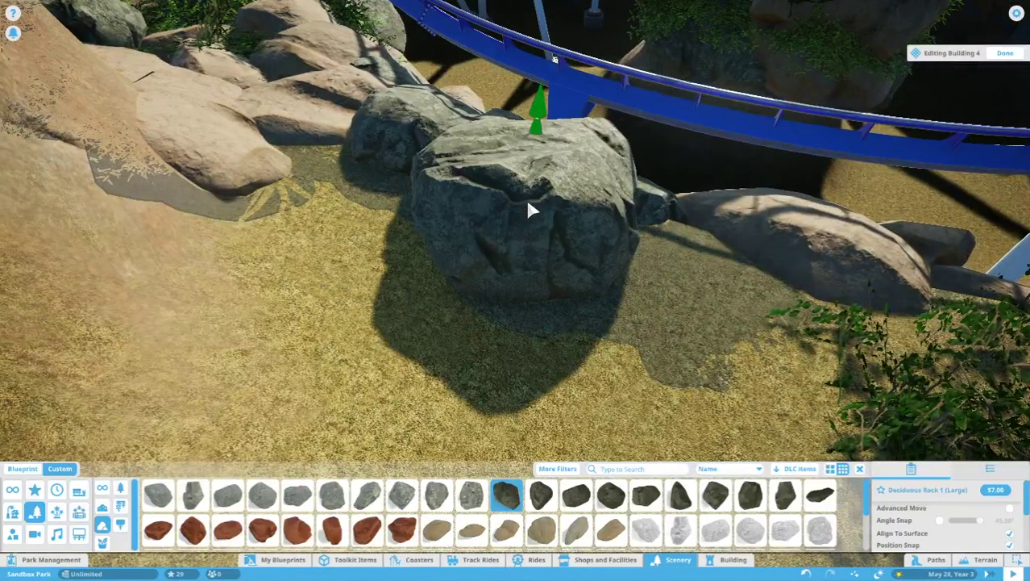
left_click(508, 250)
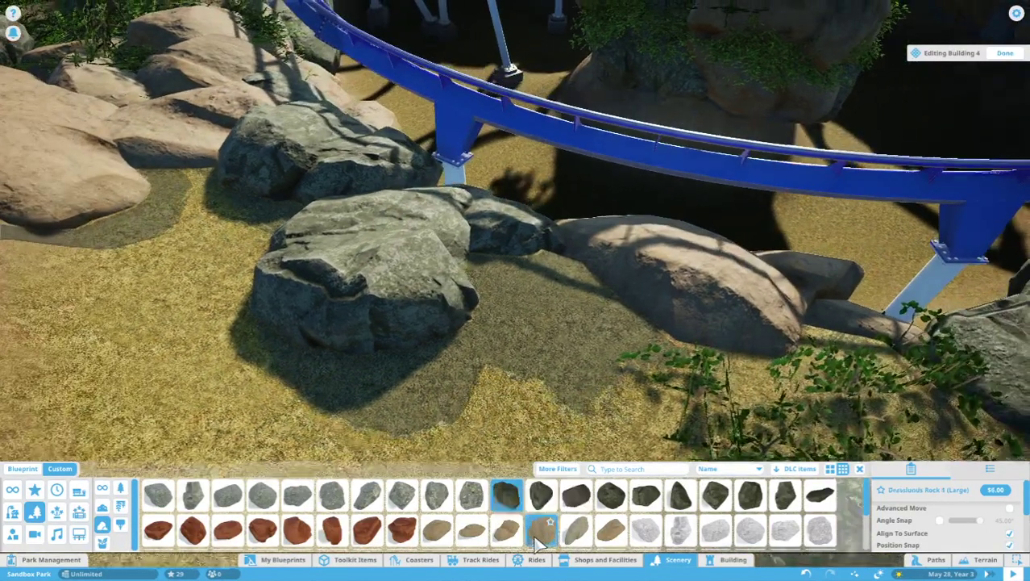
Set another Deciduous Rock 1 (Large) on the ledge and nudge it into position.
left_click(549, 528)
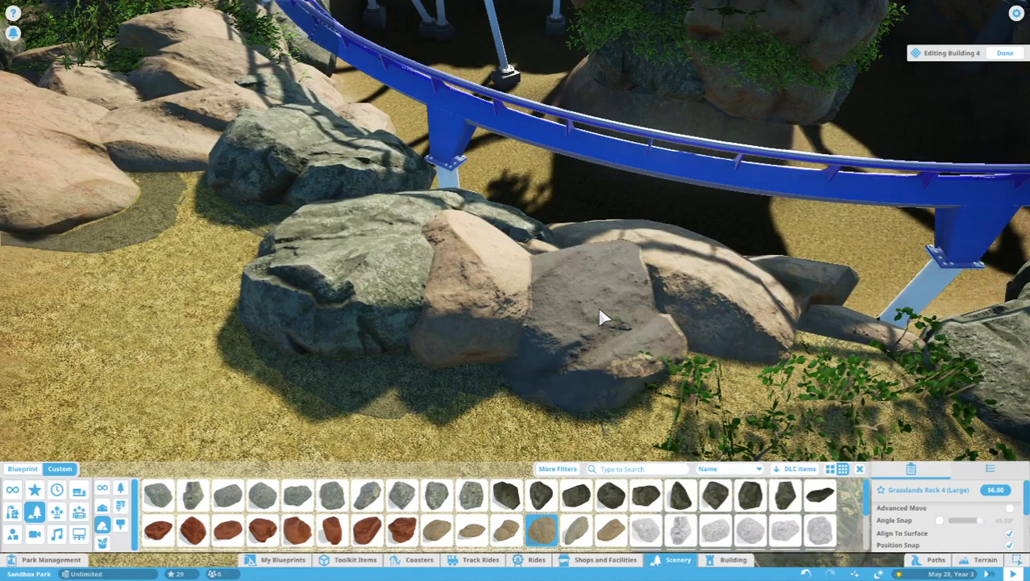
middle_click(536, 344)
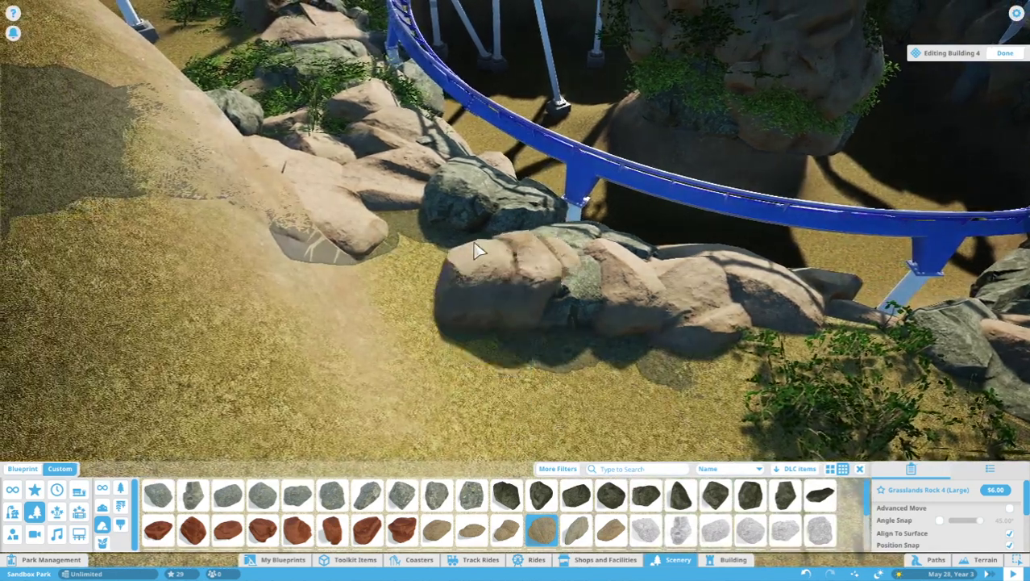
left_click(506, 495)
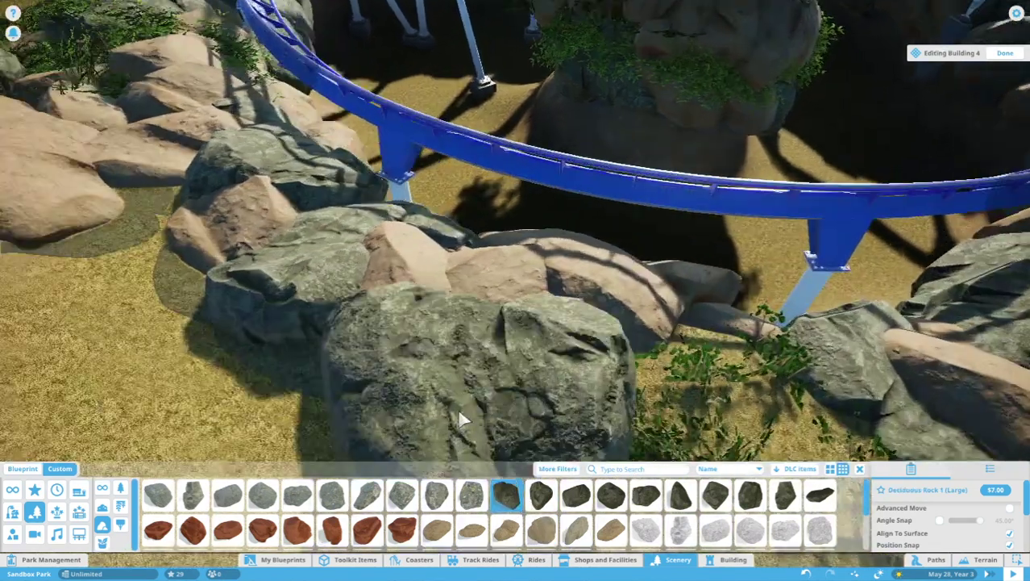
left_click_drag(457, 407, 629, 225)
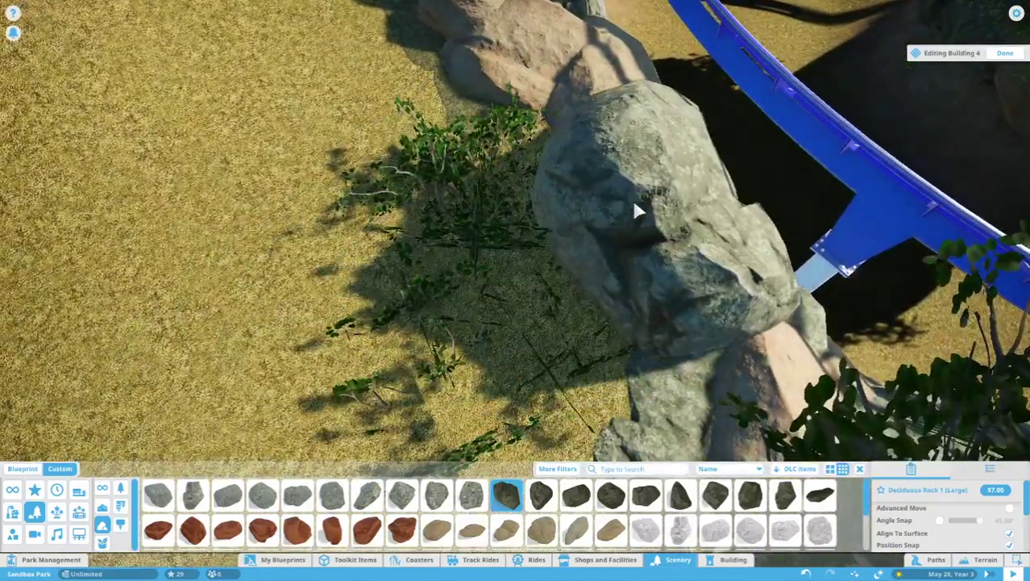
left_click(631, 197)
left_click_drag(627, 217, 607, 257)
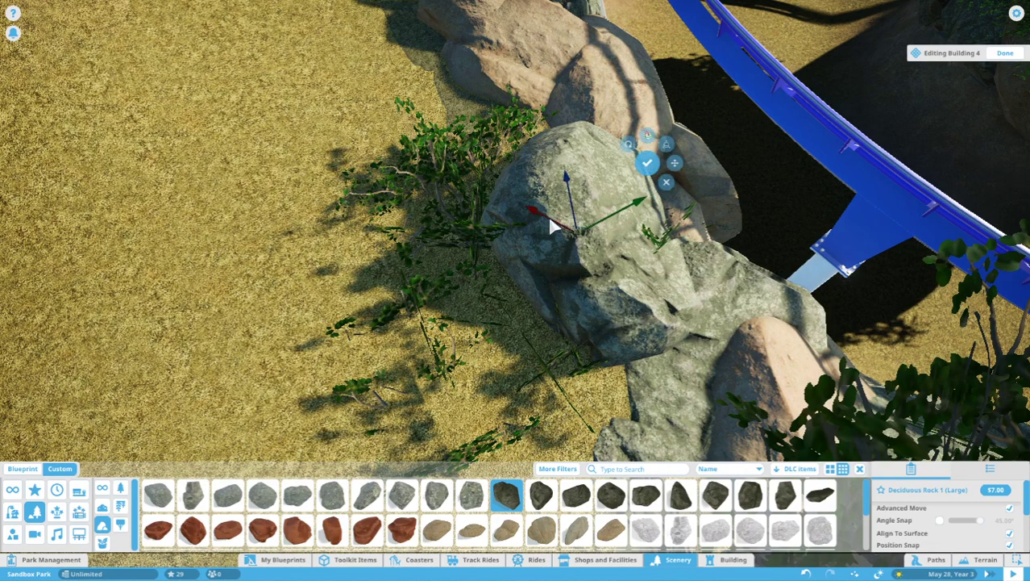
left_click_drag(564, 231, 601, 242)
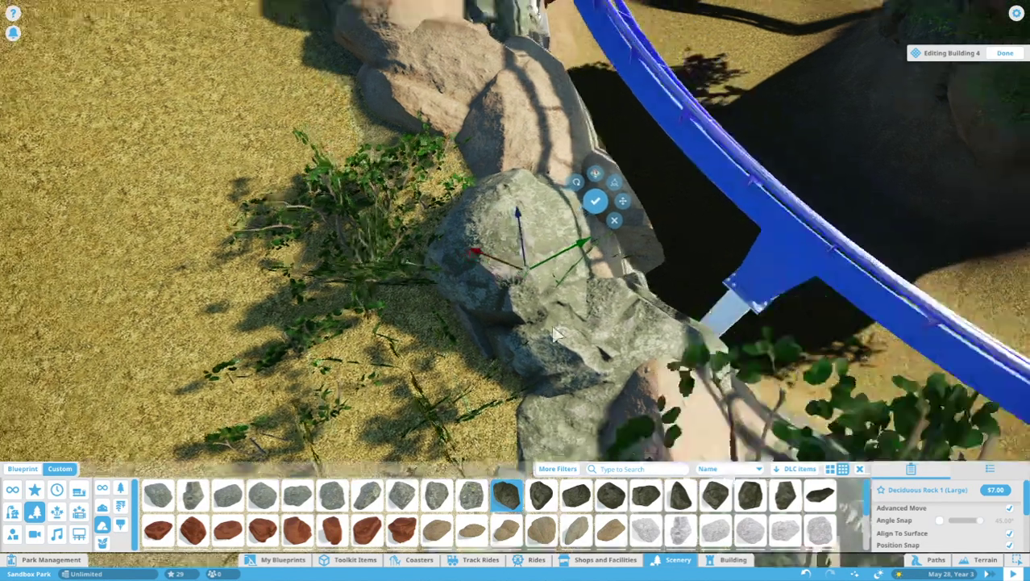
middle_click(645, 235)
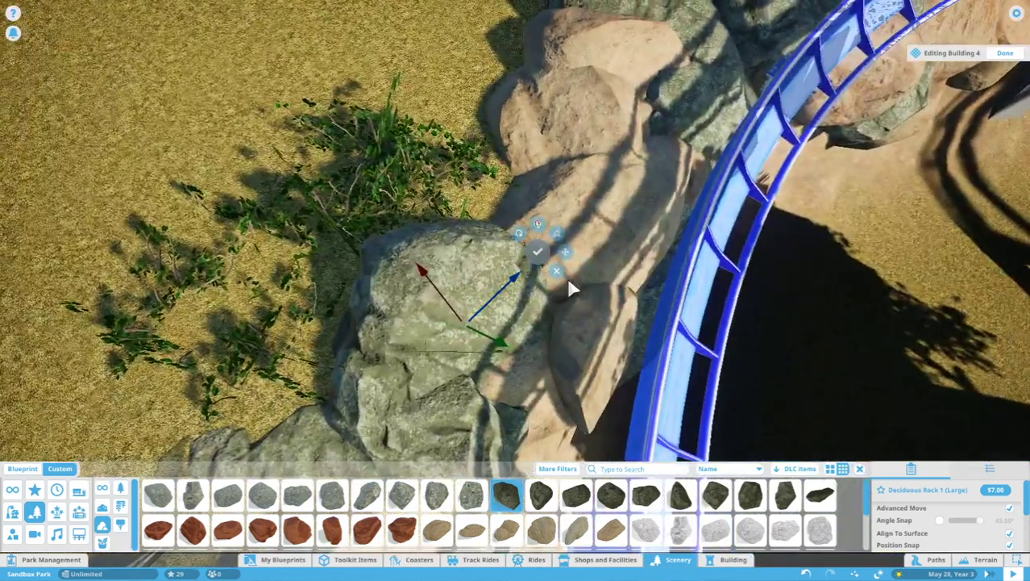
Switch to Deciduous Rock 2 and rotate it near the coaster loop.
left_click(576, 498)
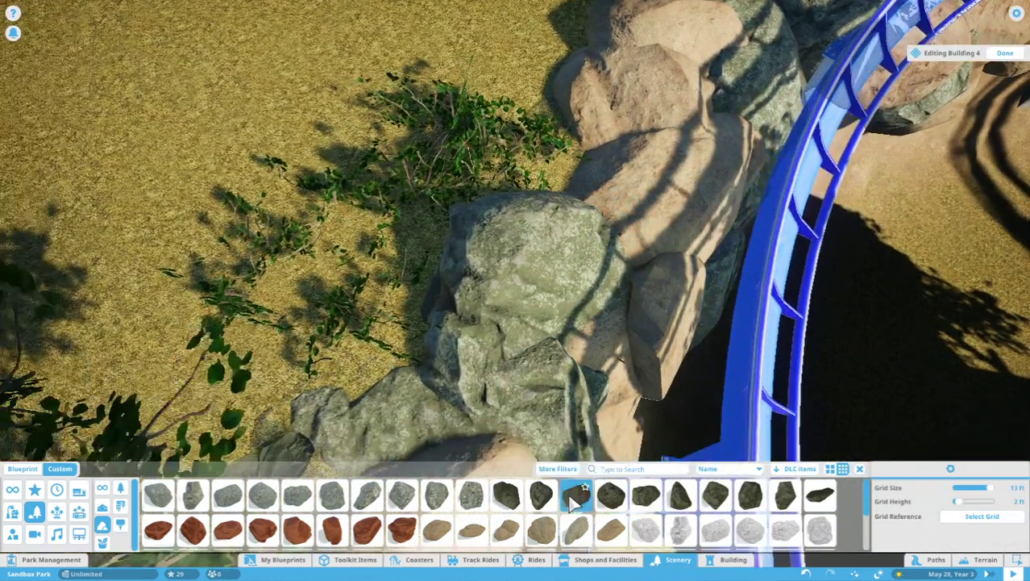
scroll(434, 266, "up", 4)
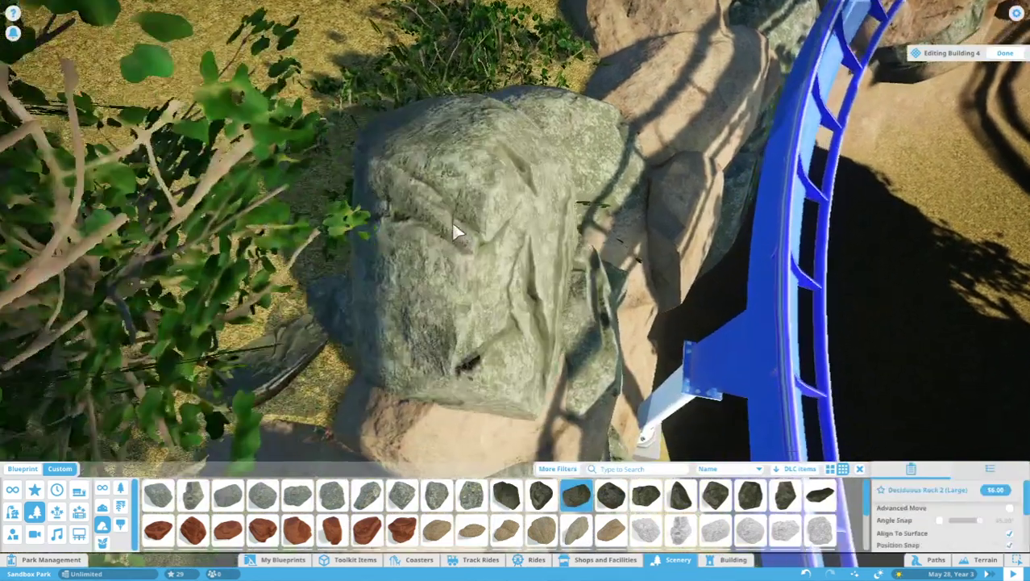
key("z")
key("z")
key("z")
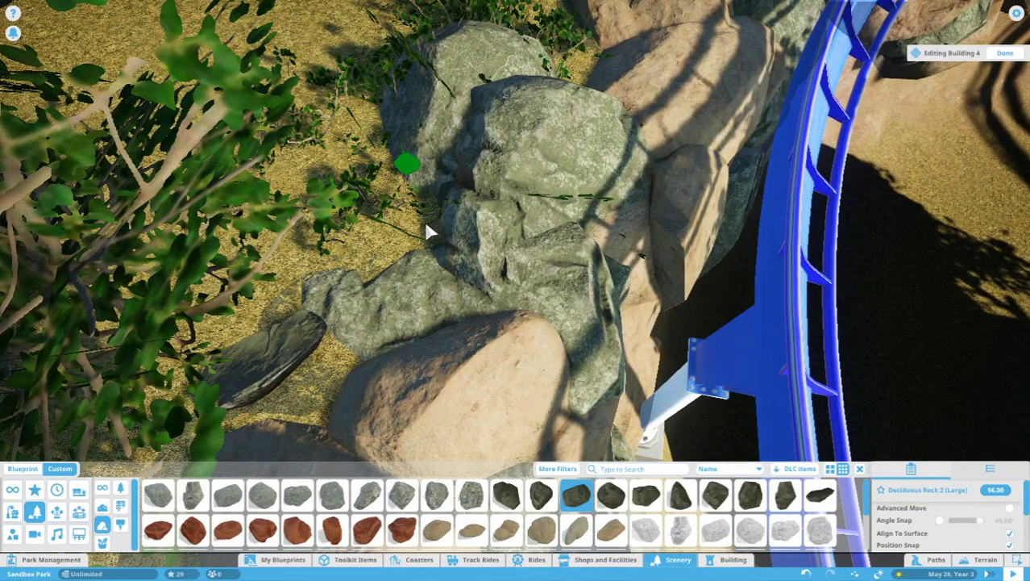
scroll(481, 302, "down", 8)
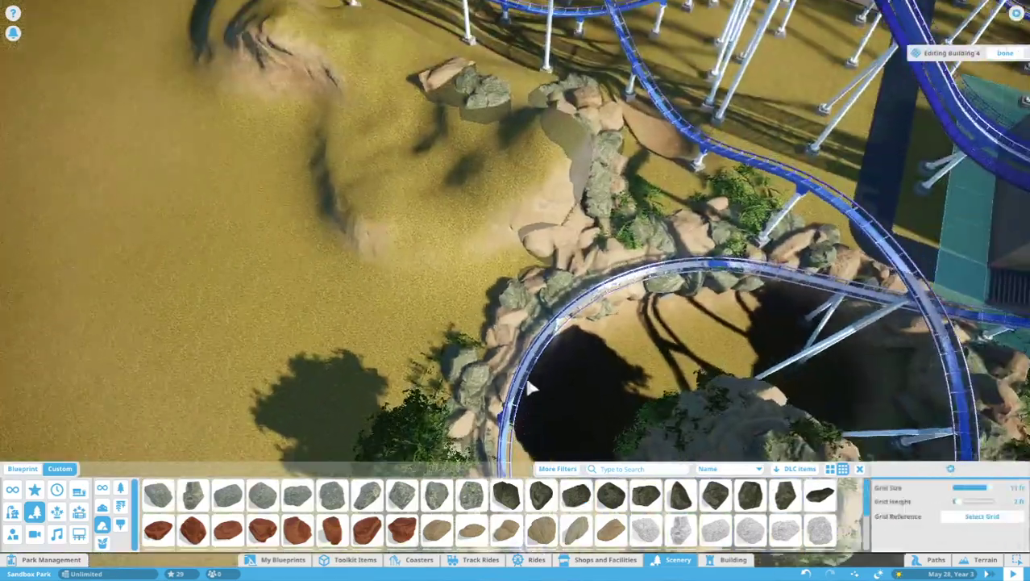
scroll(528, 387, "down", 5)
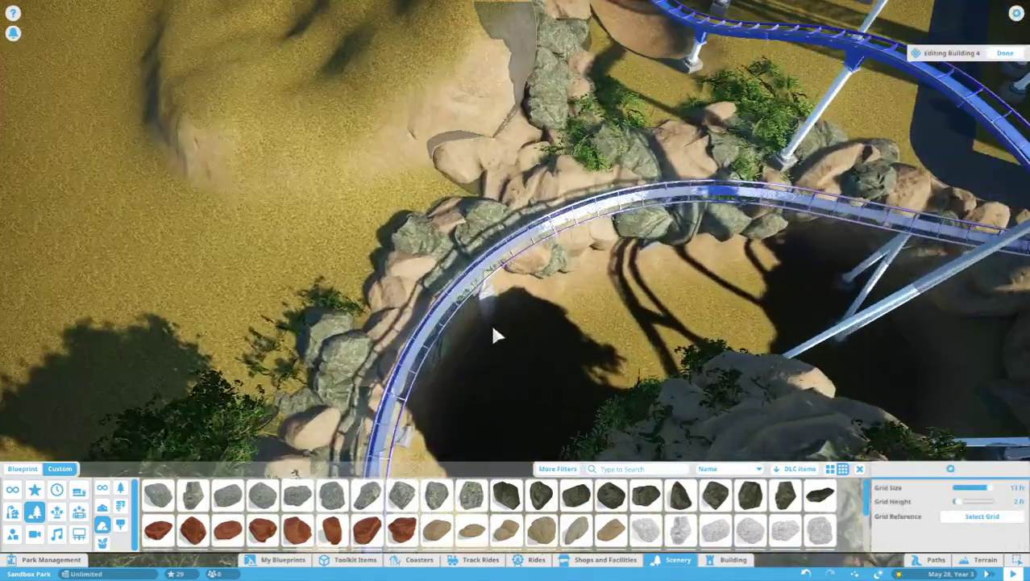
scroll(490, 321, "up", 6)
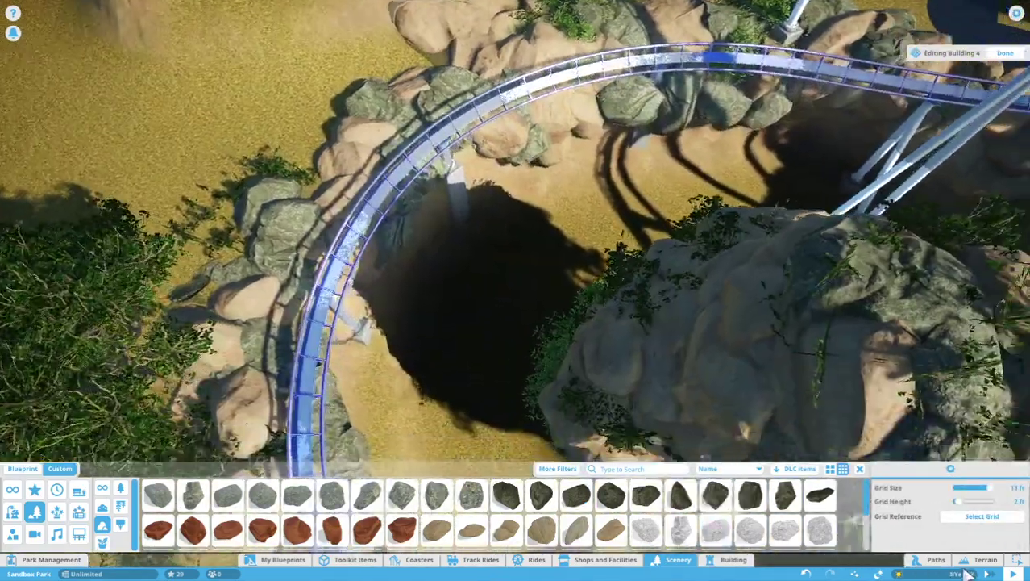
left_click_drag(516, 290, 615, 224)
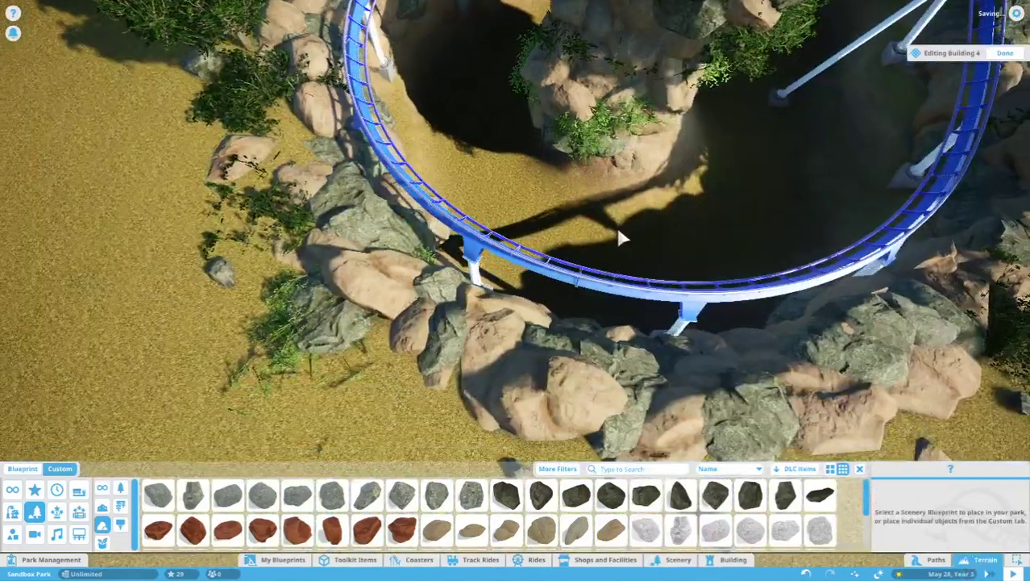
scroll(619, 236, "down", 3)
Pick the Terrain water tool over the pit beneath the coaster loop.
left_click(985, 559)
scroll(567, 441, "up", 4)
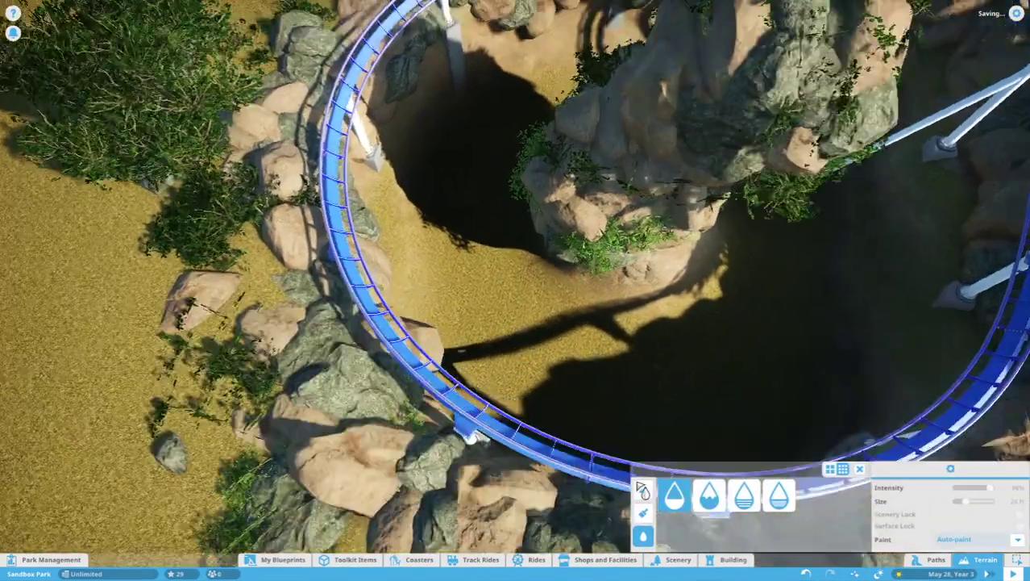
left_click_drag(566, 442, 516, 322)
left_click(643, 489)
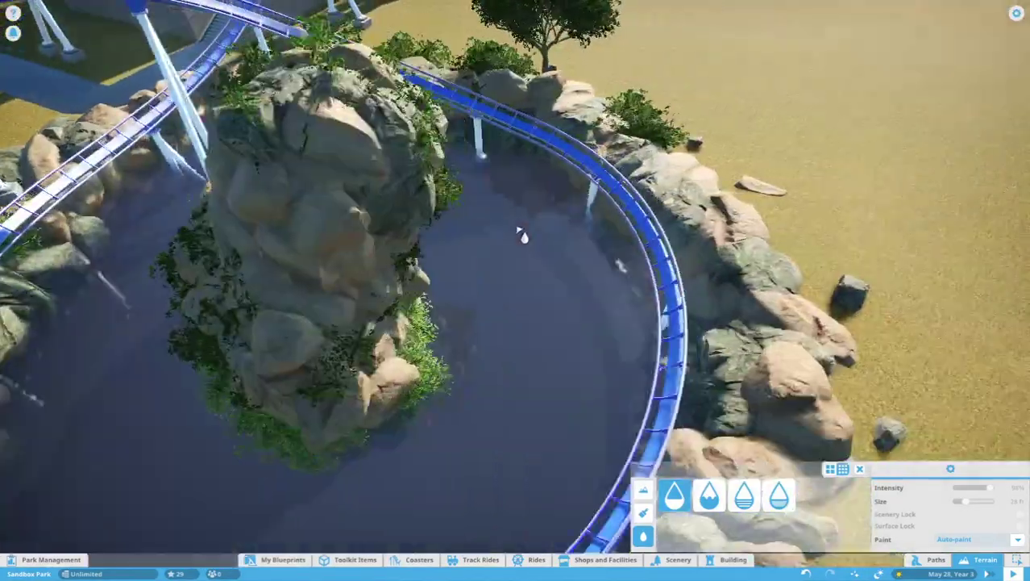
scroll(520, 234, "up", 8)
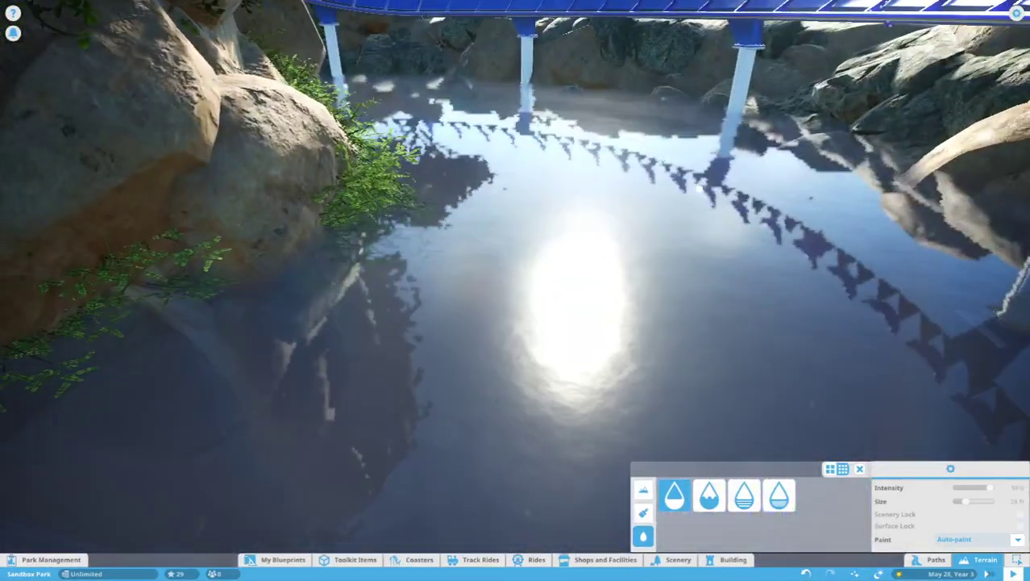
scroll(577, 243, "down", 8)
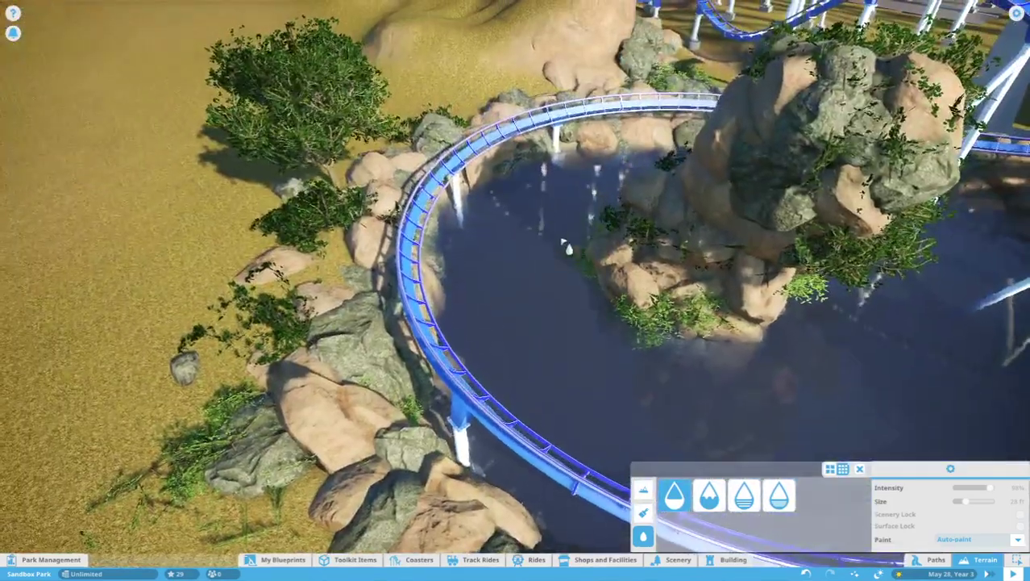
scroll(567, 246, "up", 6)
scroll(567, 246, "down", 6)
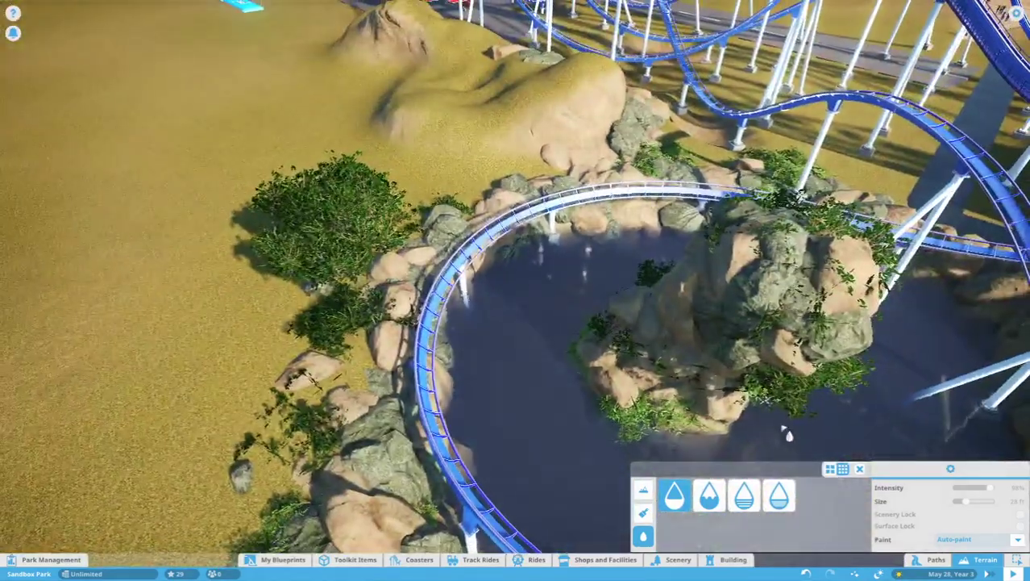
scroll(610, 334, "down", 4)
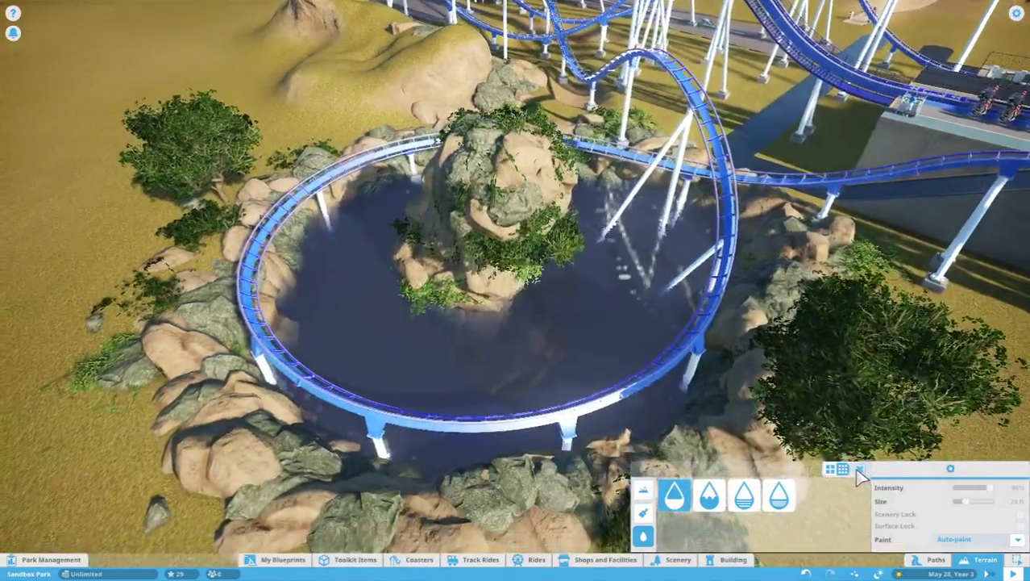
Close the water tools and show the Bushes category in the scenery catalogue.
left_click(861, 470)
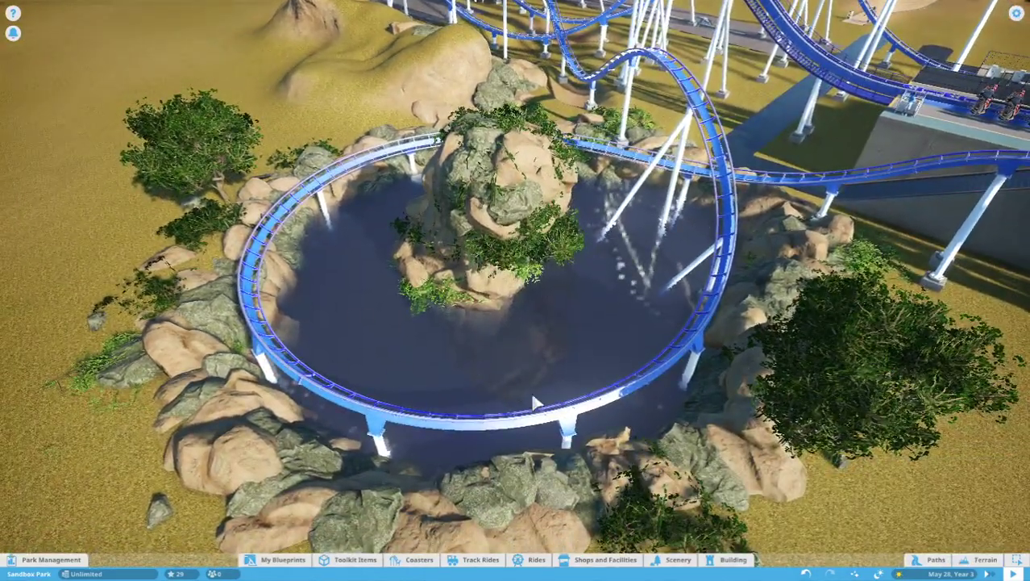
left_click_drag(471, 358, 660, 440)
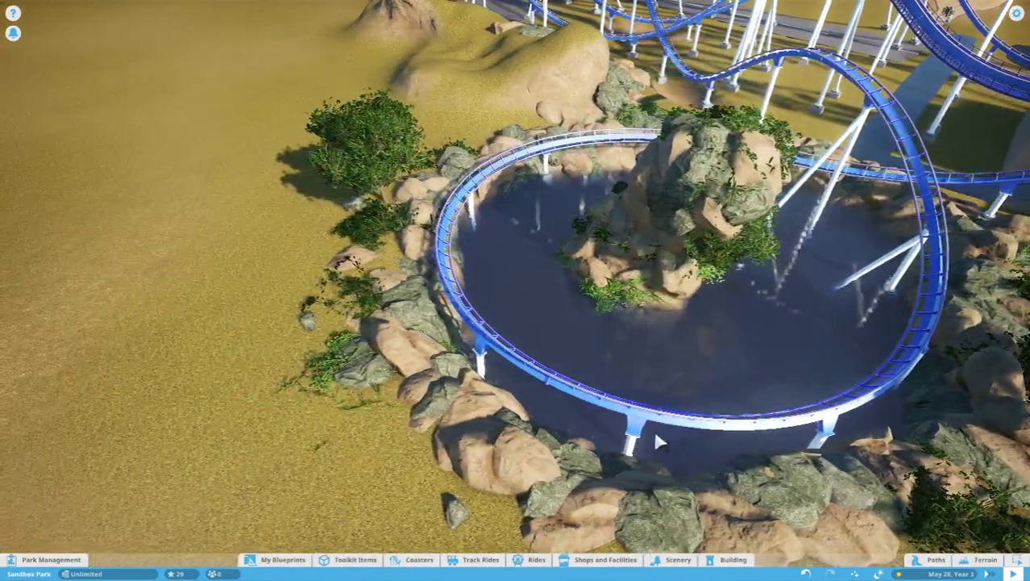
scroll(660, 439, "down", 5)
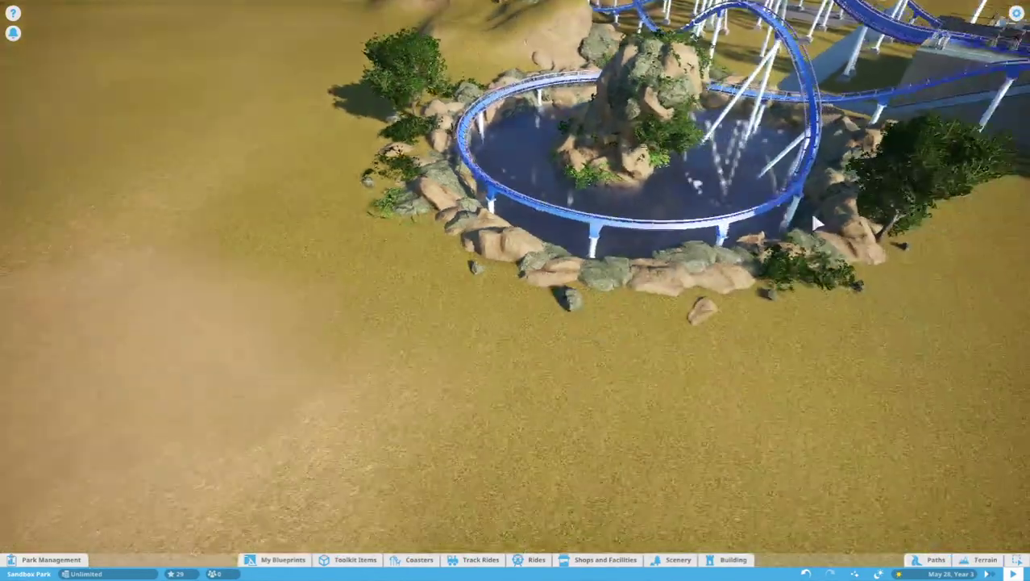
left_click_drag(675, 301, 675, 484)
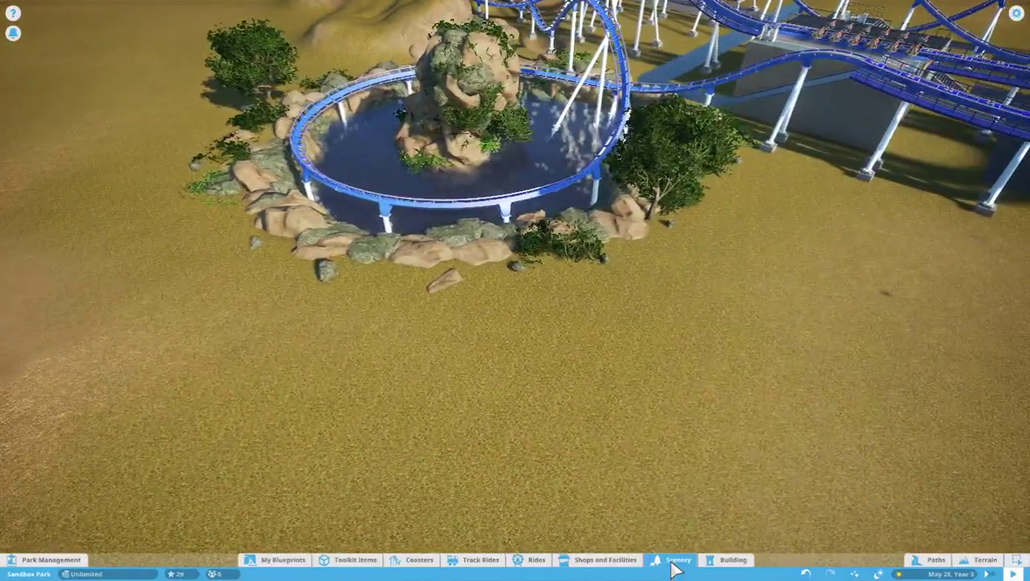
key("4")
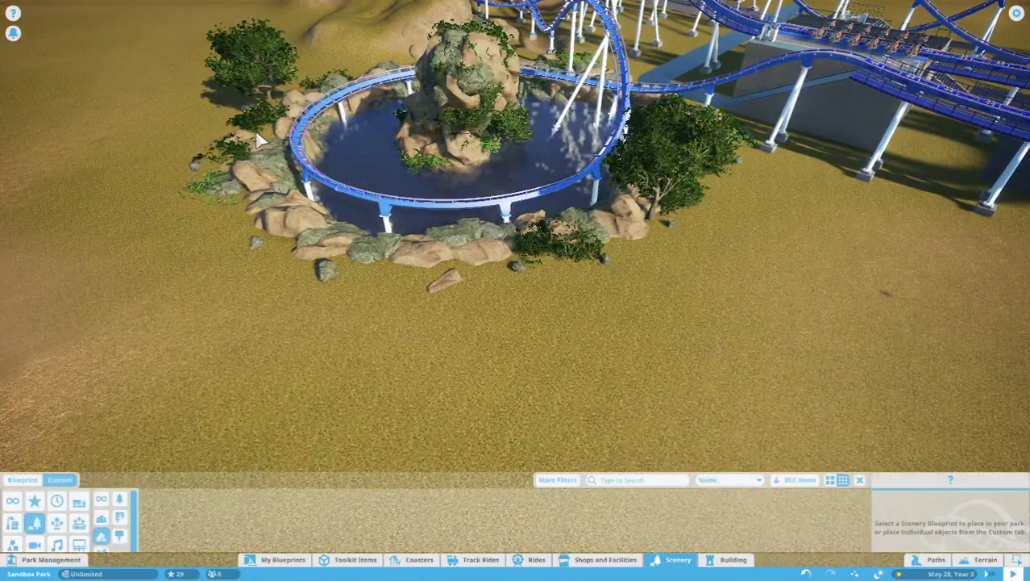
left_click(102, 528)
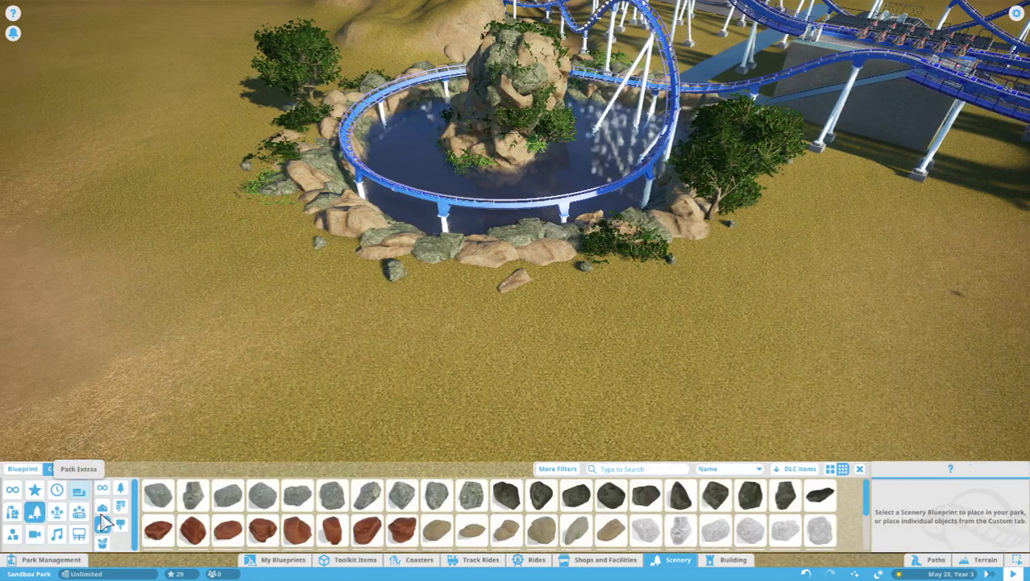
left_click(105, 516)
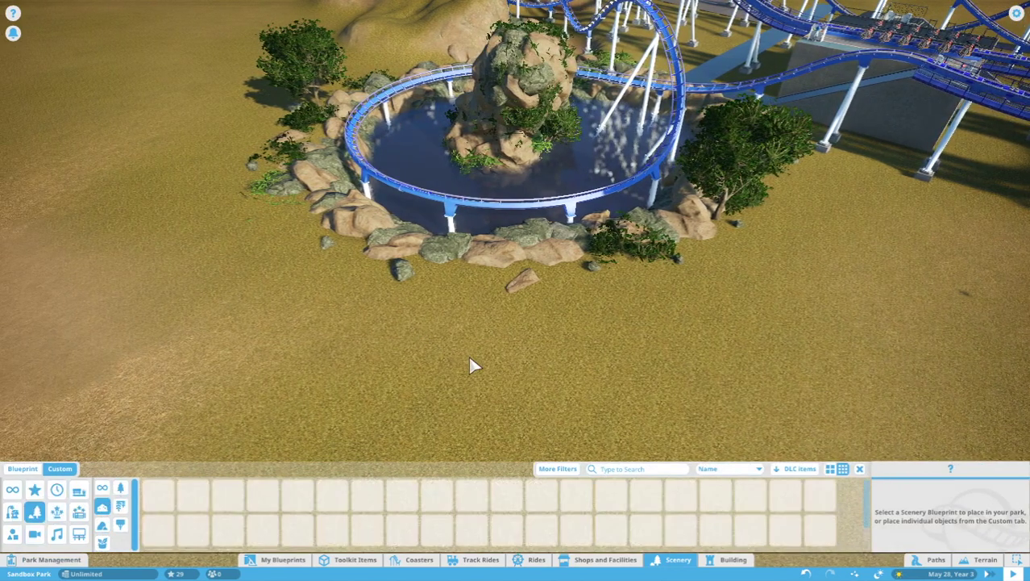
scroll(467, 353, "up", 4)
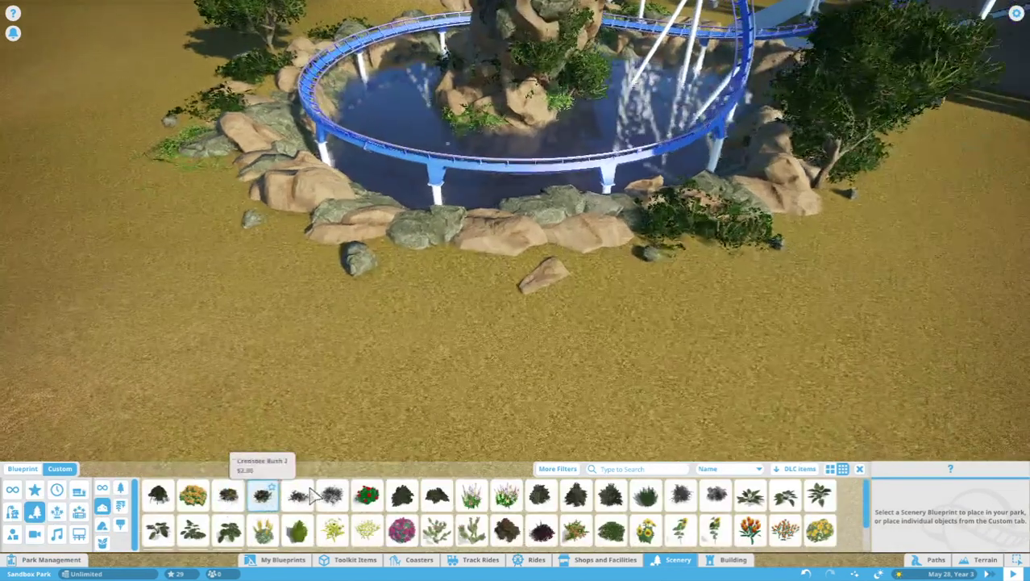
Plant Creosote Bush 3 and slide it to the support bases on the concrete pad.
left_click(297, 494)
scroll(474, 373, "down", 4)
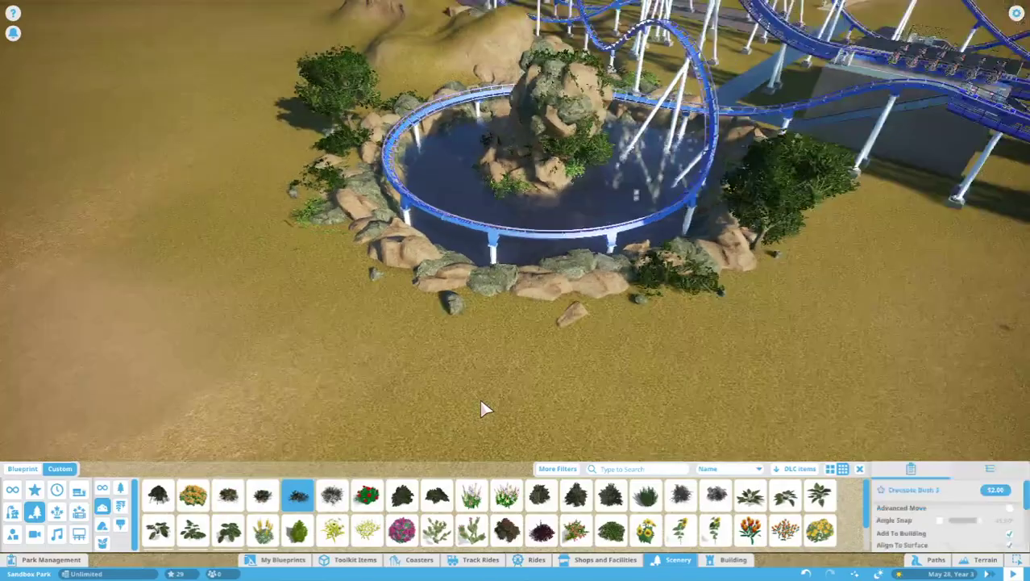
scroll(479, 396, "down", 5)
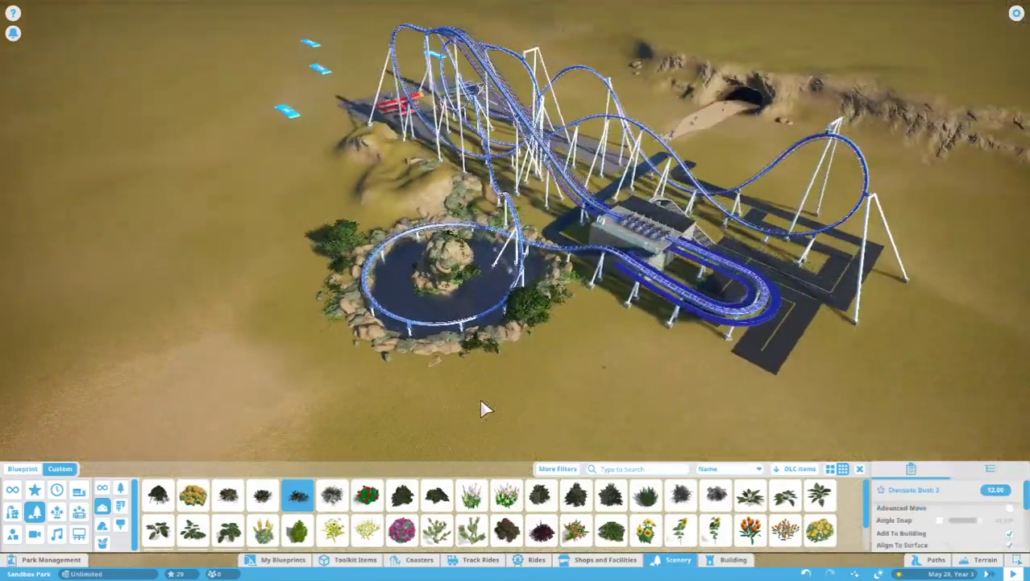
scroll(479, 396, "up", 8)
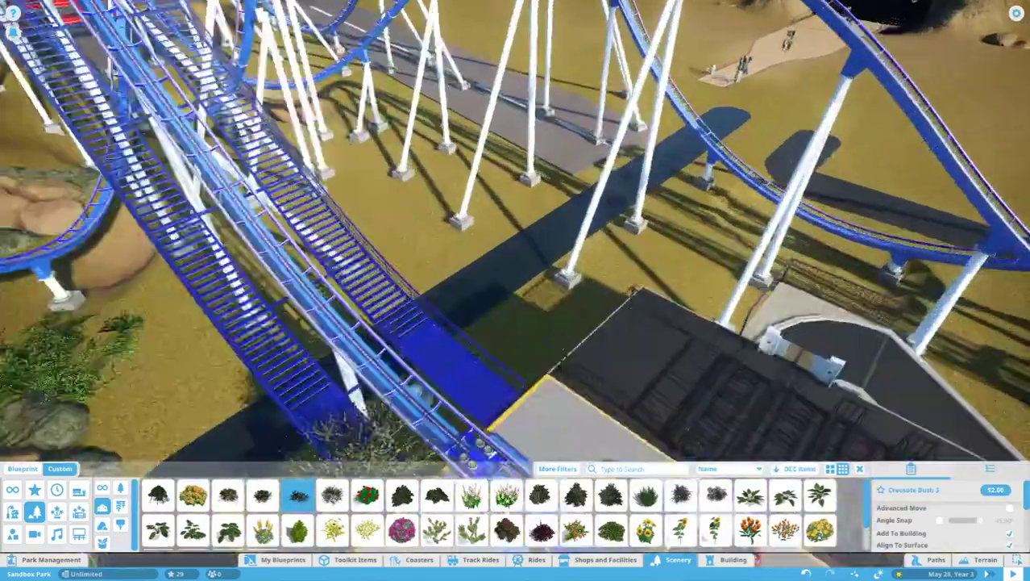
scroll(516, 363, "up", 5)
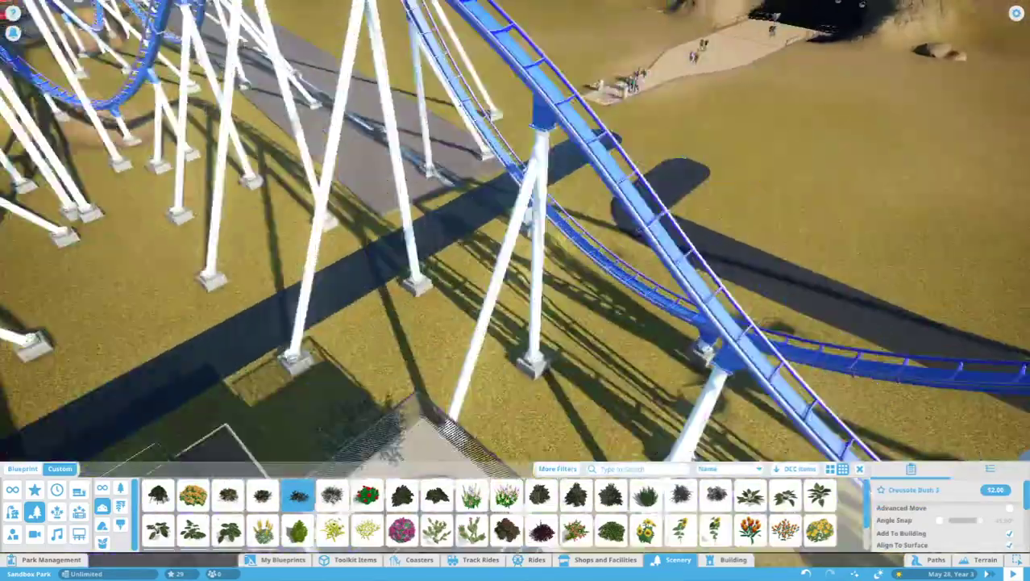
scroll(468, 323, "up", 3)
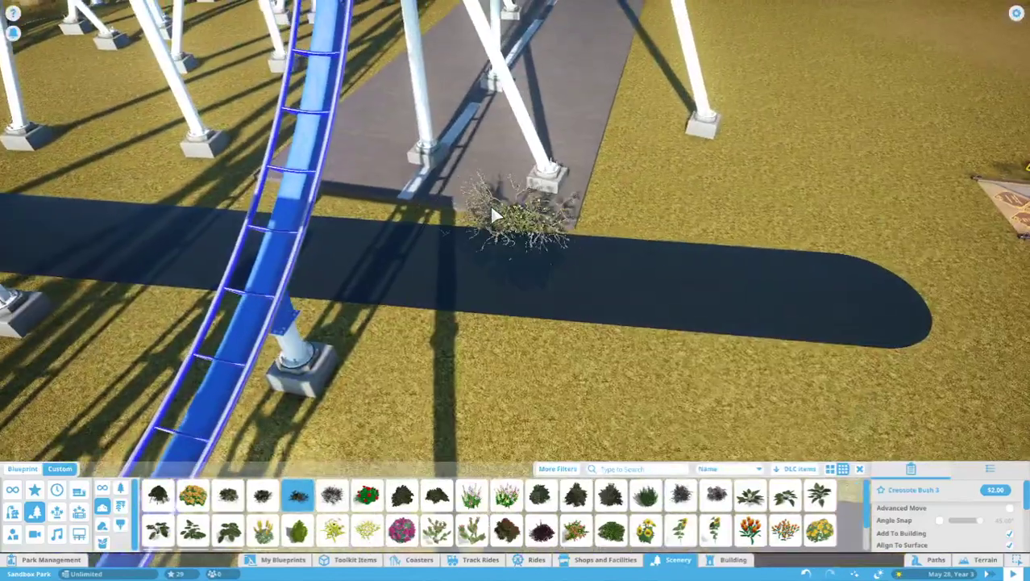
scroll(493, 216, "up", 1)
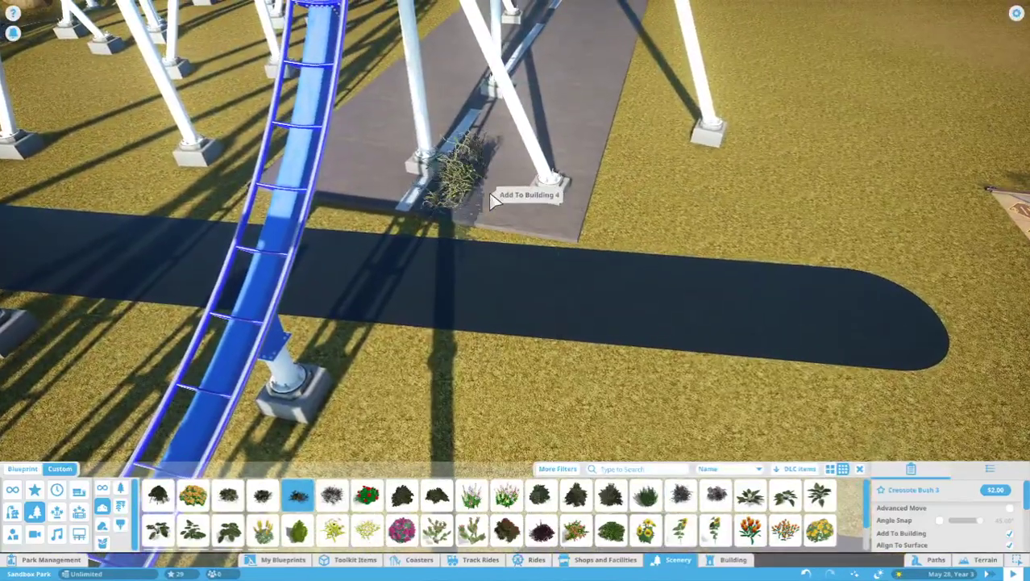
left_click(814, 556)
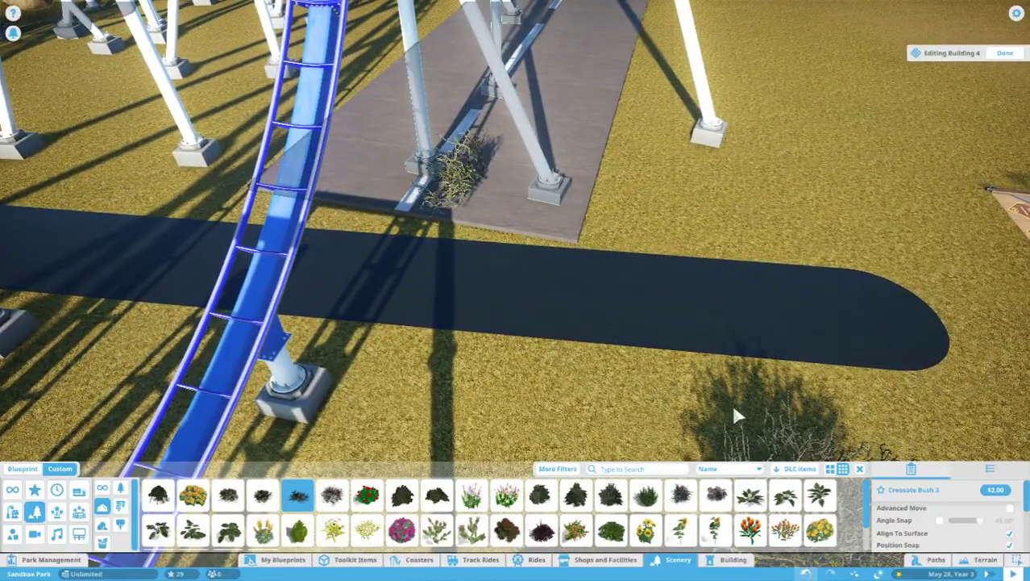
left_click(610, 211)
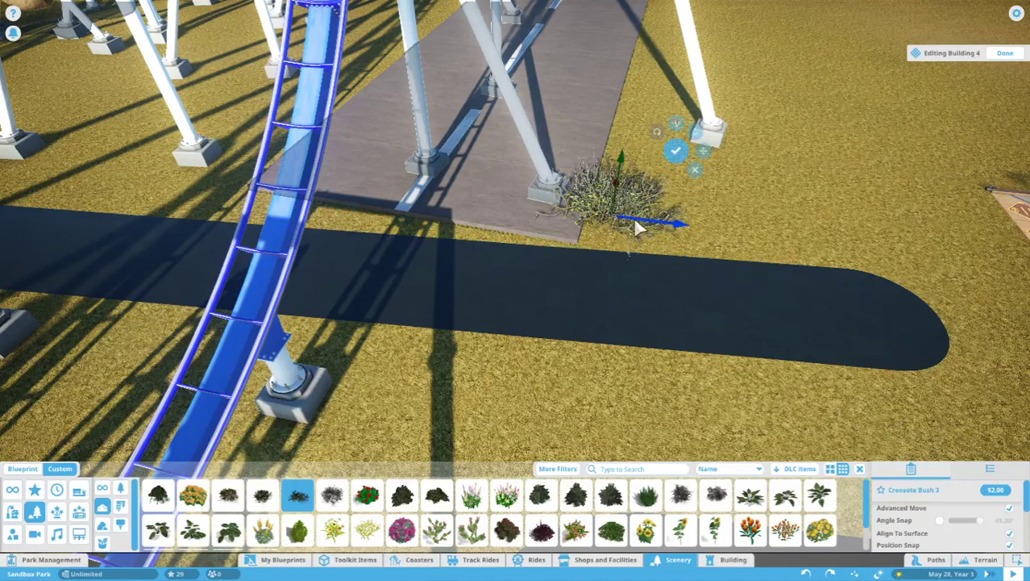
left_click_drag(624, 213, 580, 244)
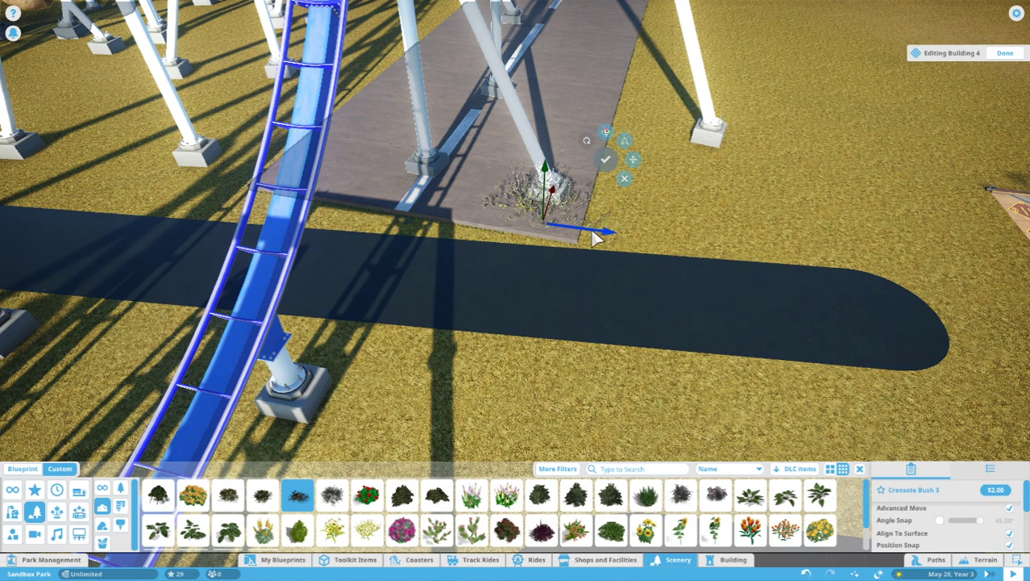
left_click_drag(373, 226, 341, 208)
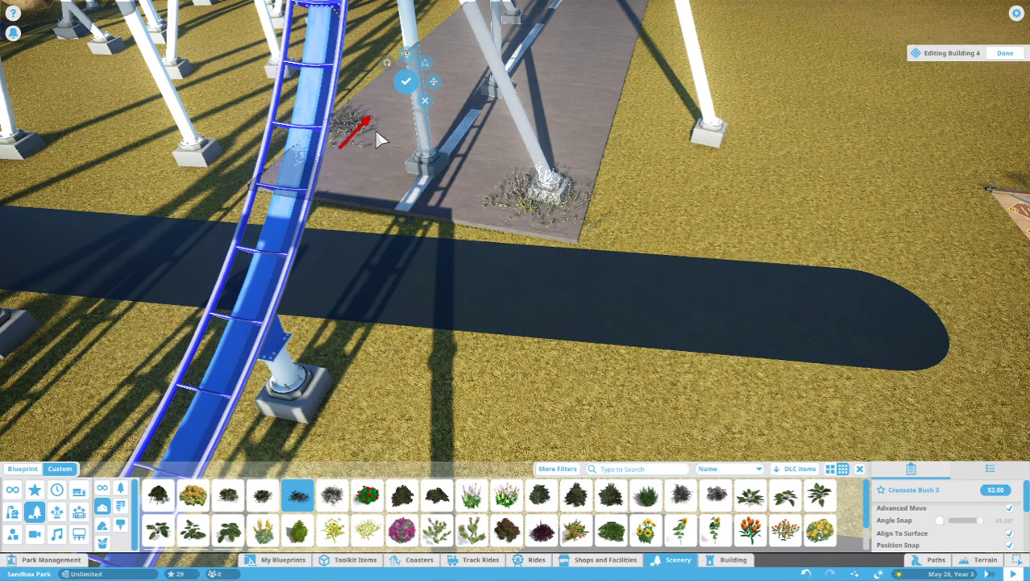
left_click_drag(374, 128, 371, 169)
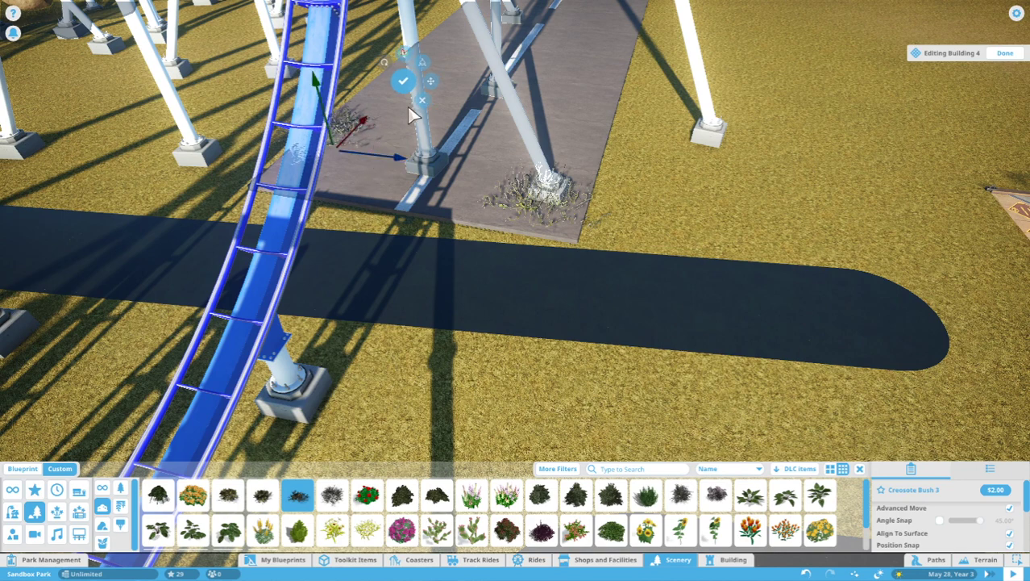
left_click(510, 181)
scroll(524, 227, "down", 10)
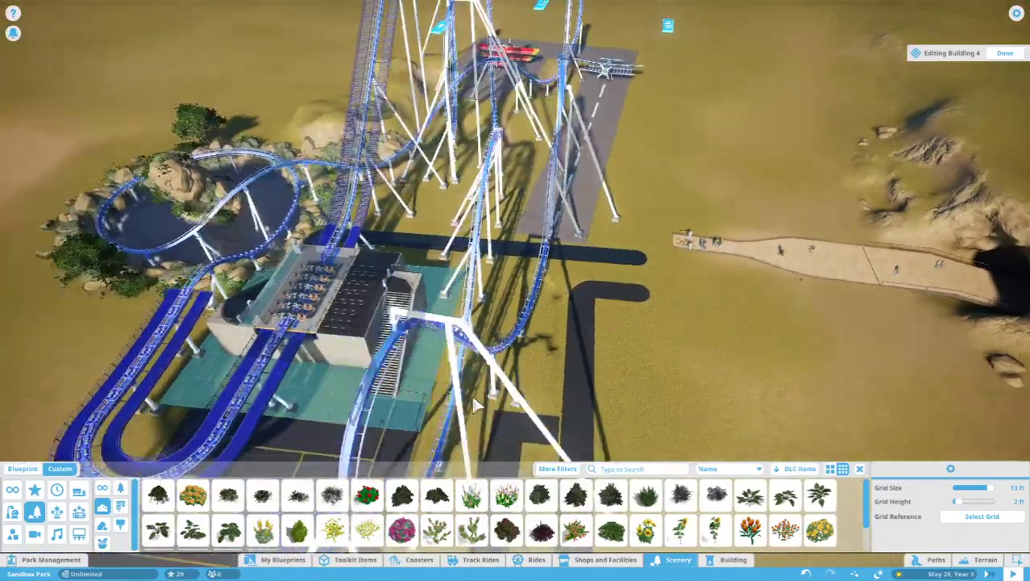
scroll(471, 393, "up", 5)
Place Green Bush 2 (Large) among the pond-side rocks and enlarge it.
left_click_drag(471, 392, 471, 361)
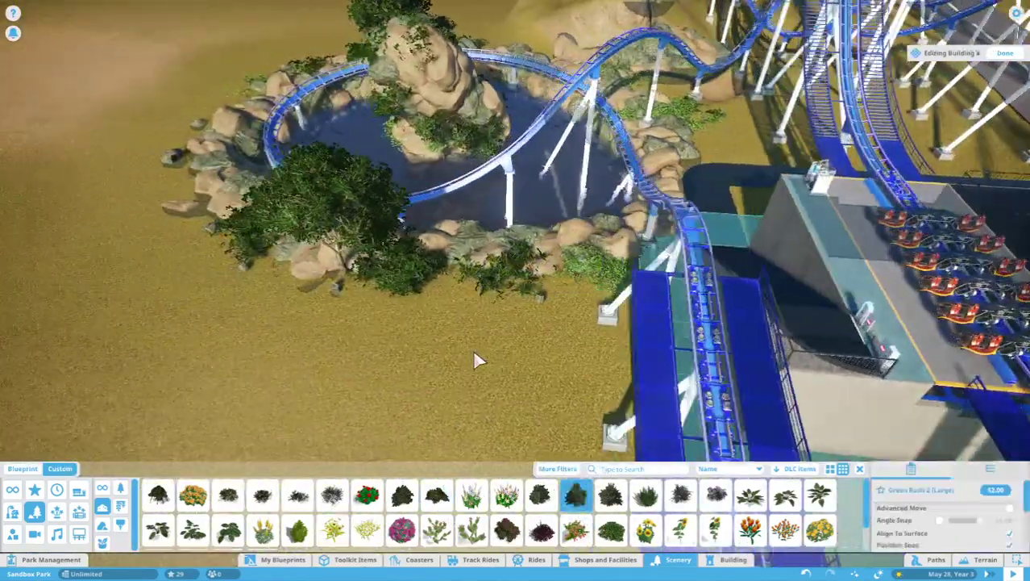
scroll(473, 355, "up", 8)
left_click(401, 173)
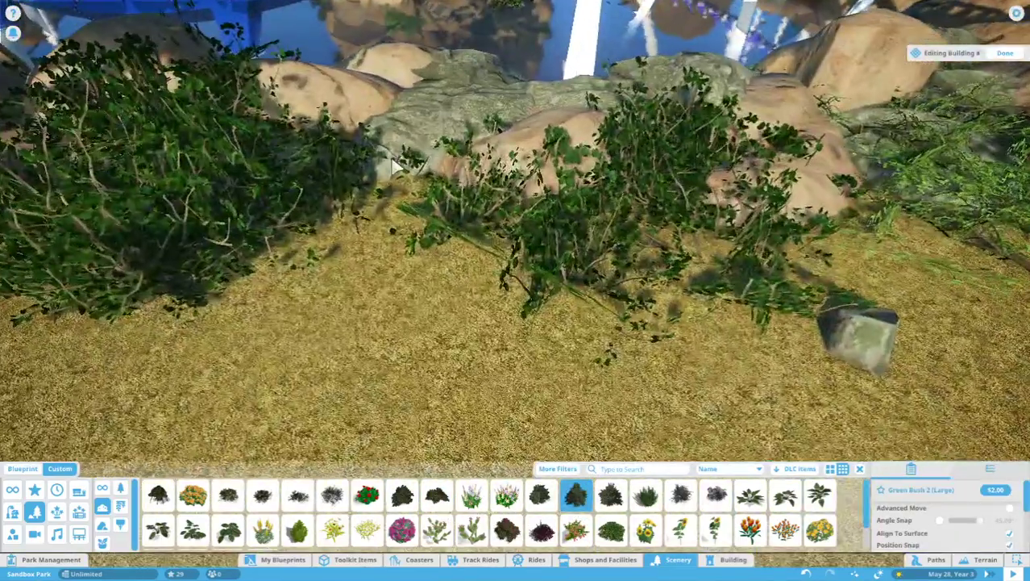
scroll(401, 173, "down", 5)
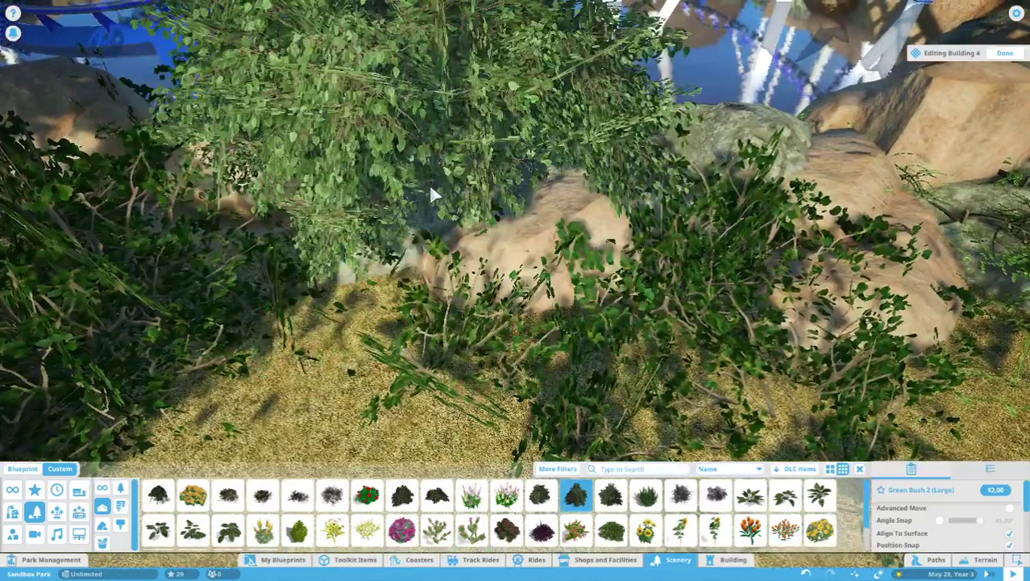
left_click_drag(428, 183, 448, 326)
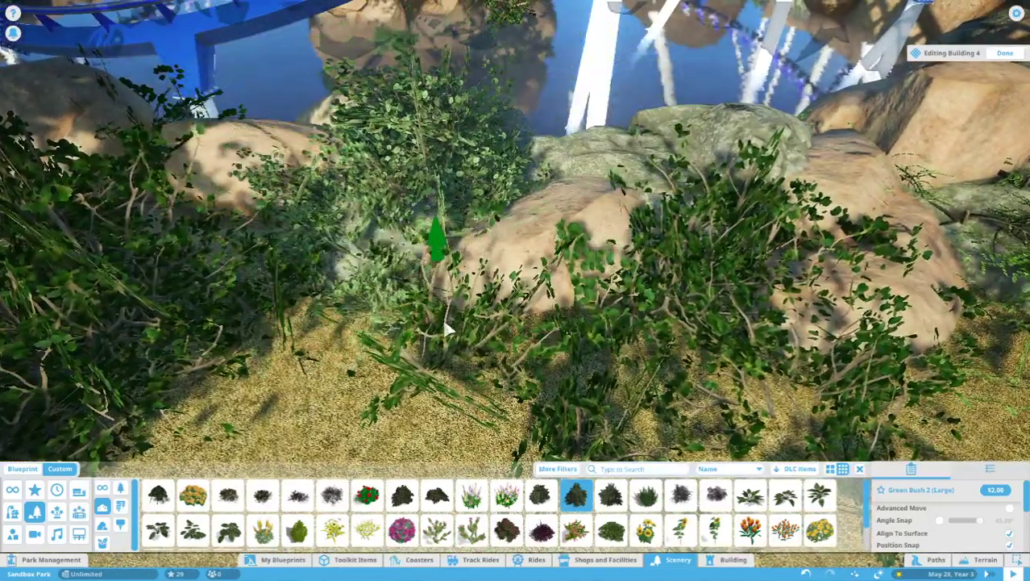
left_click_drag(577, 295, 601, 242)
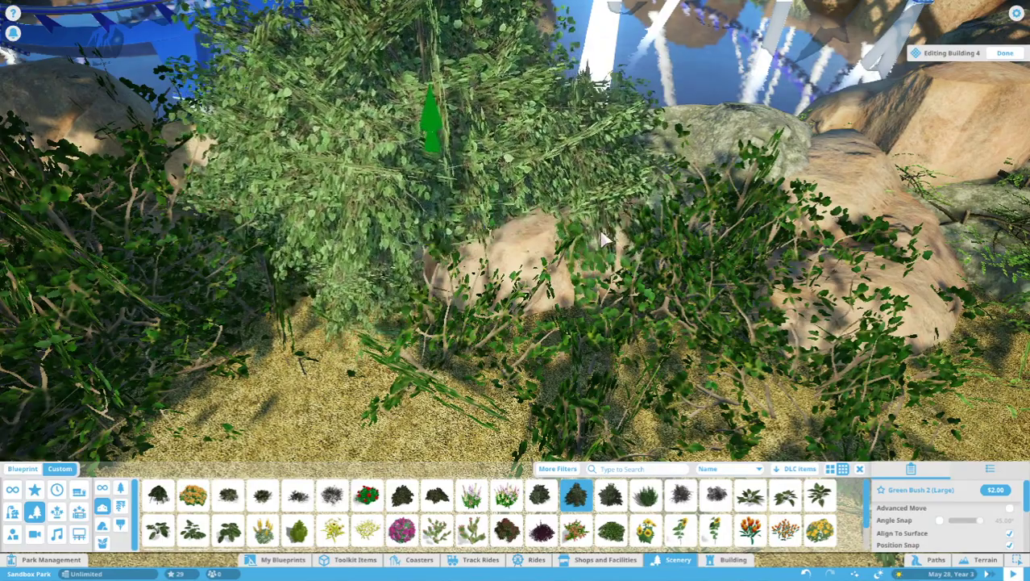
scroll(598, 241, "down", 3)
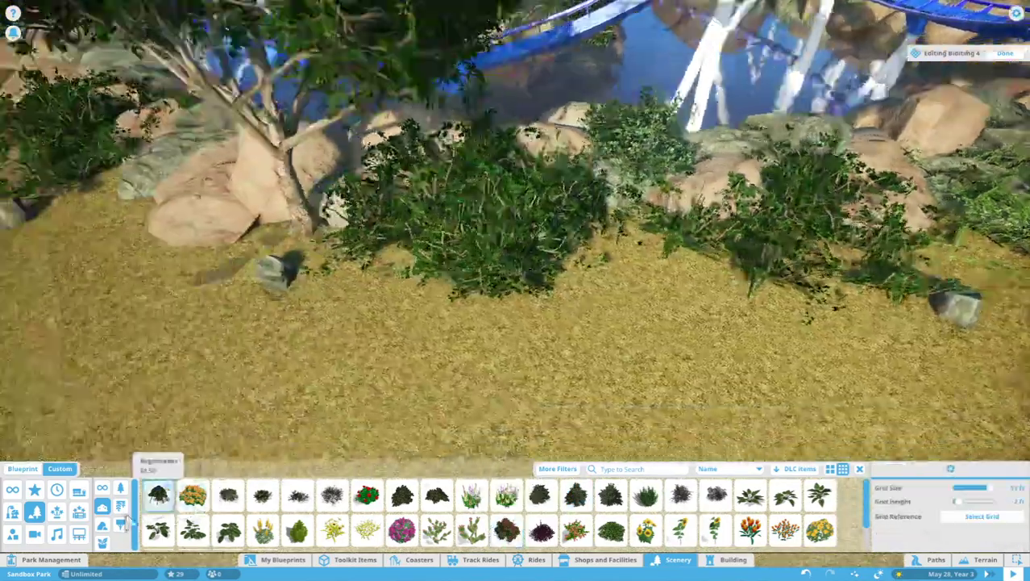
Stop placing bushes, open the Trees category and pan toward the rocky pond edge.
left_click(121, 506)
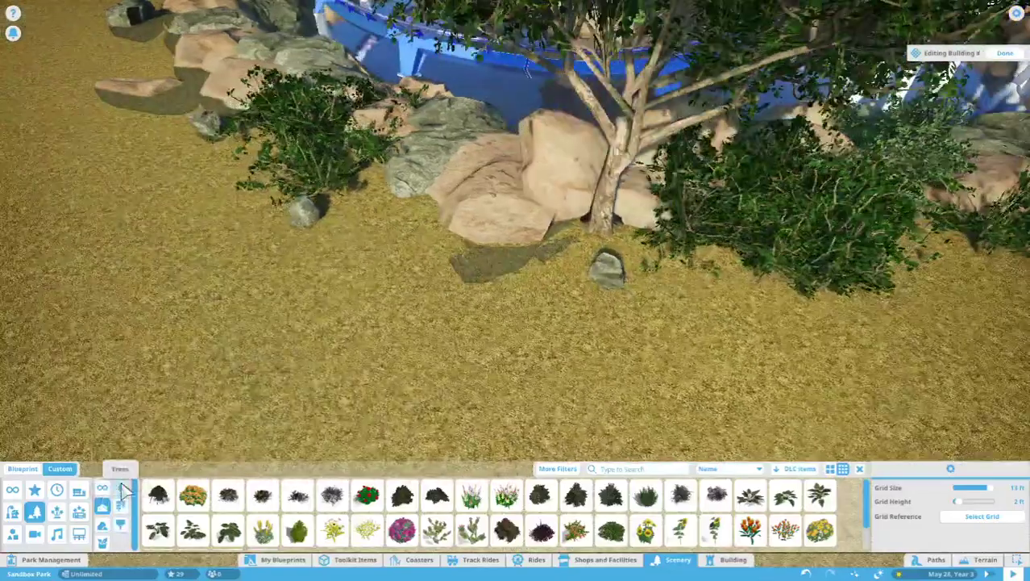
left_click(121, 489)
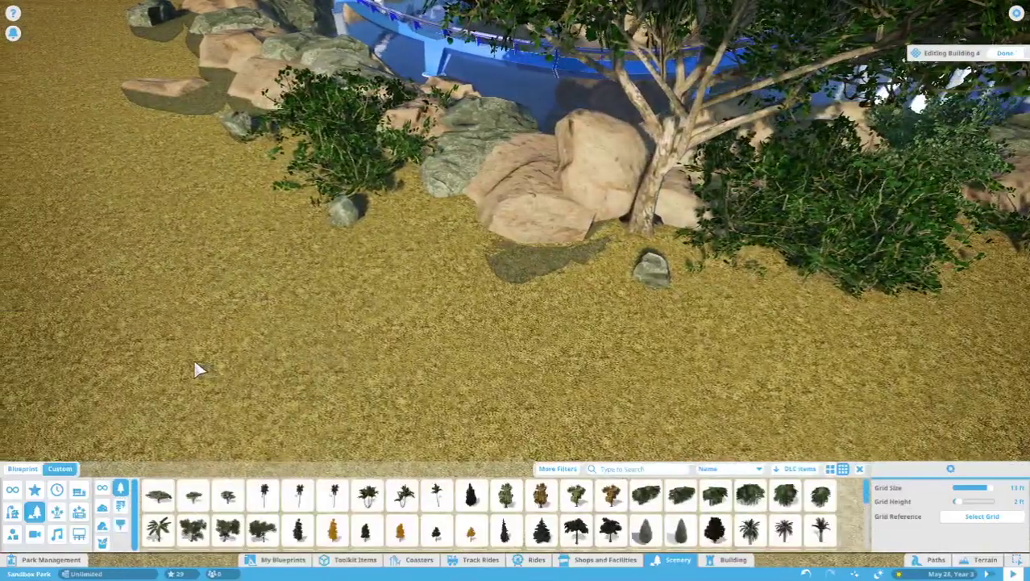
key("w")
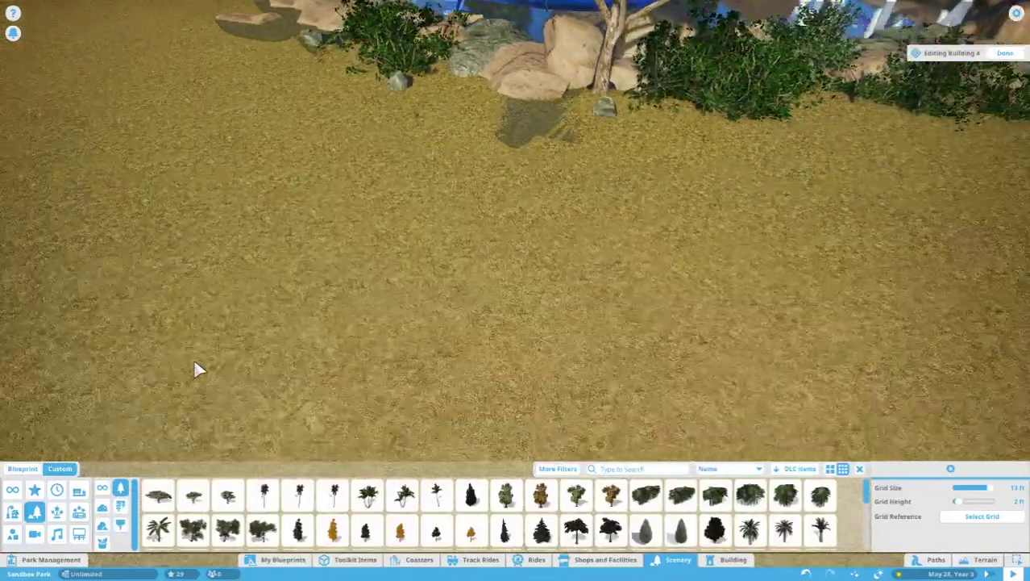
key("a")
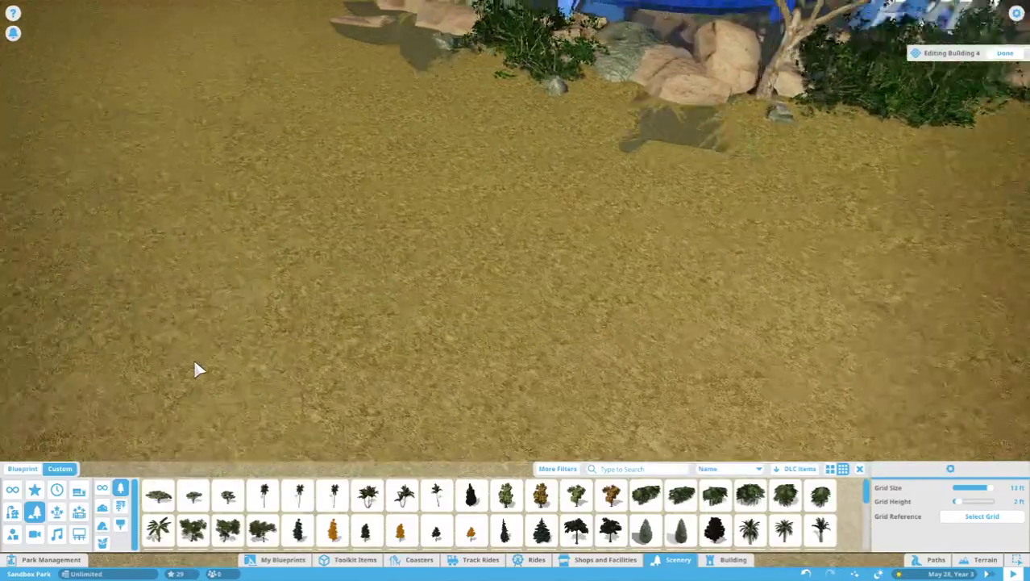
key("a")
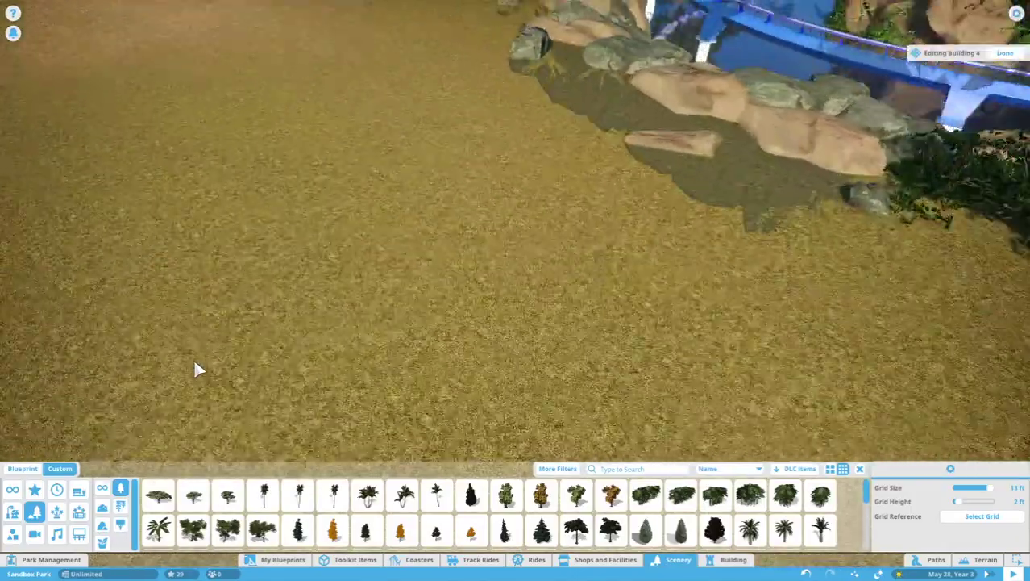
scroll(663, 278, "down", 5)
scroll(682, 516, "down", 3)
scroll(681, 524, "down", 3)
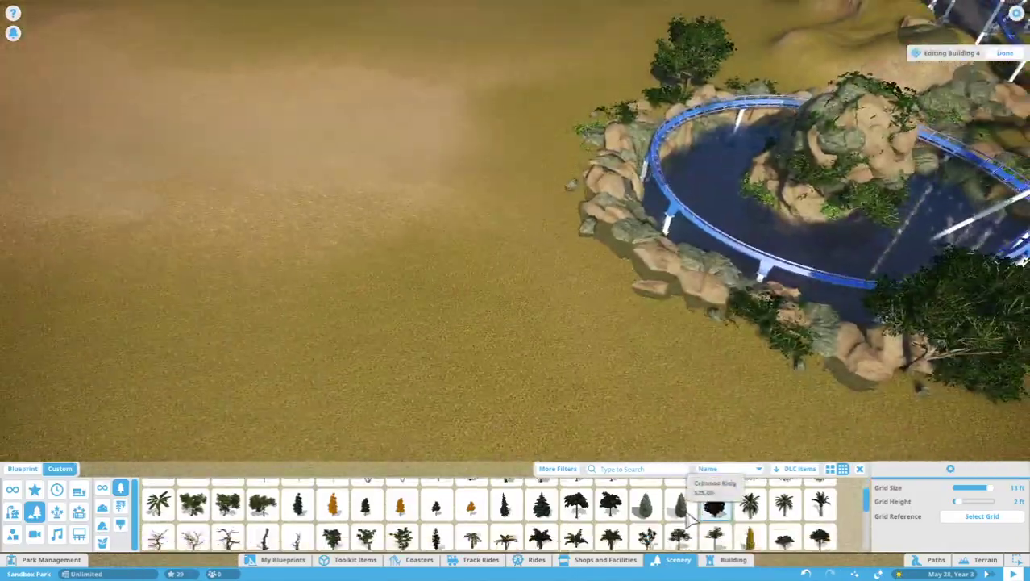
scroll(564, 508, "down", 3)
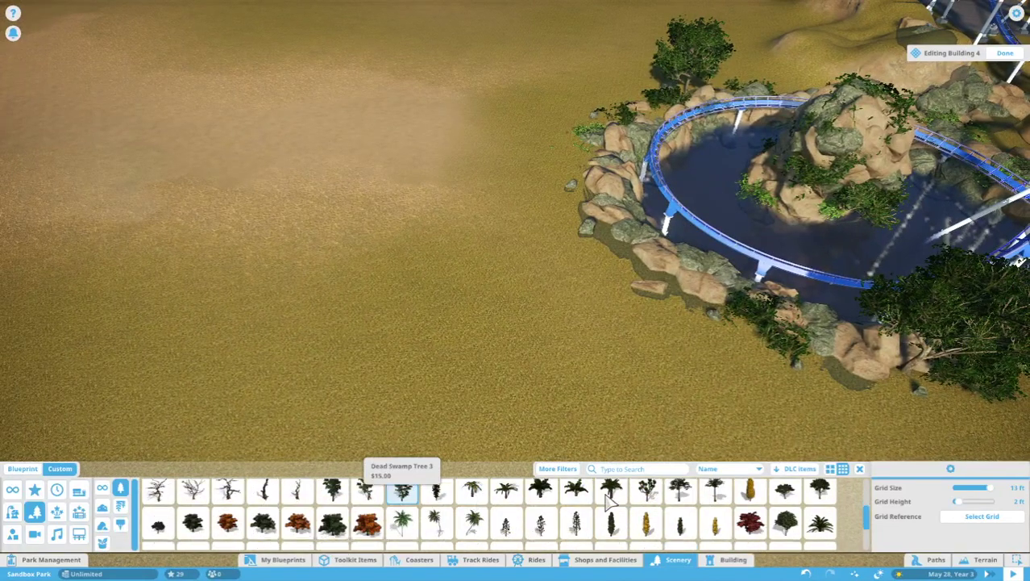
scroll(726, 516, "down", 2)
scroll(717, 516, "down", 2)
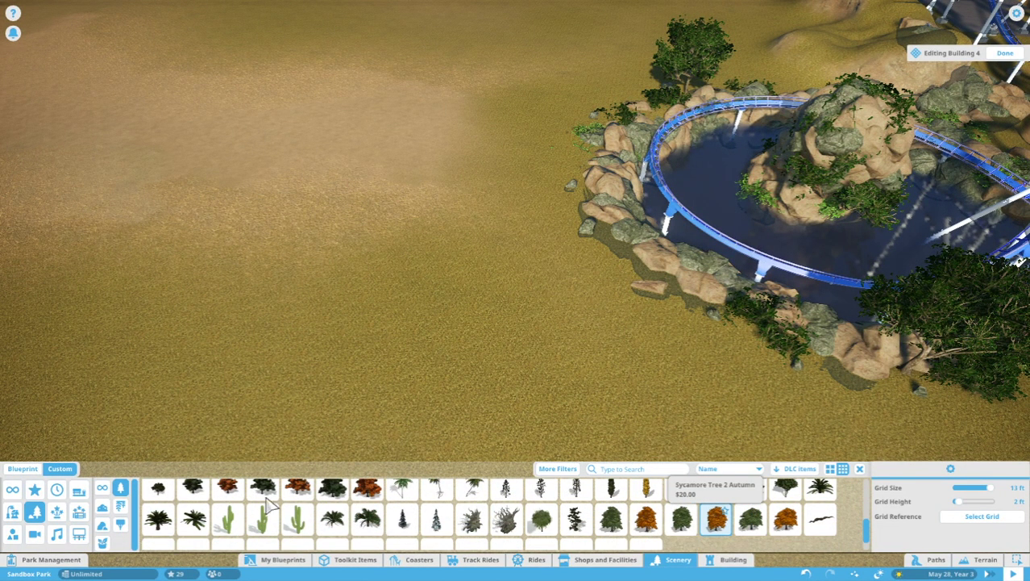
scroll(323, 500, "up", 2)
scroll(419, 504, "up", 2)
scroll(525, 504, "up", 2)
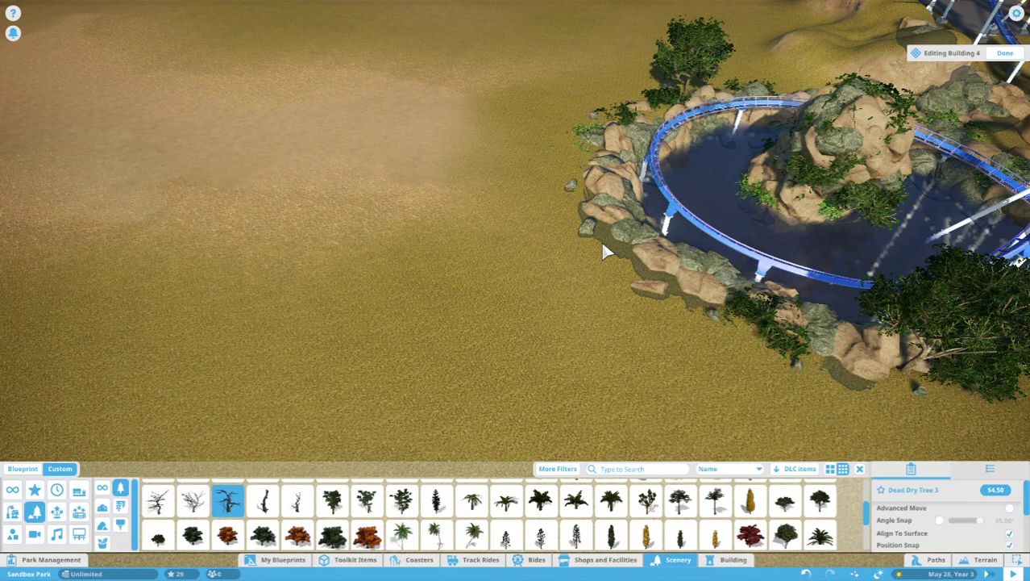
scroll(571, 245, "up", 5)
scroll(525, 225, "up", 3)
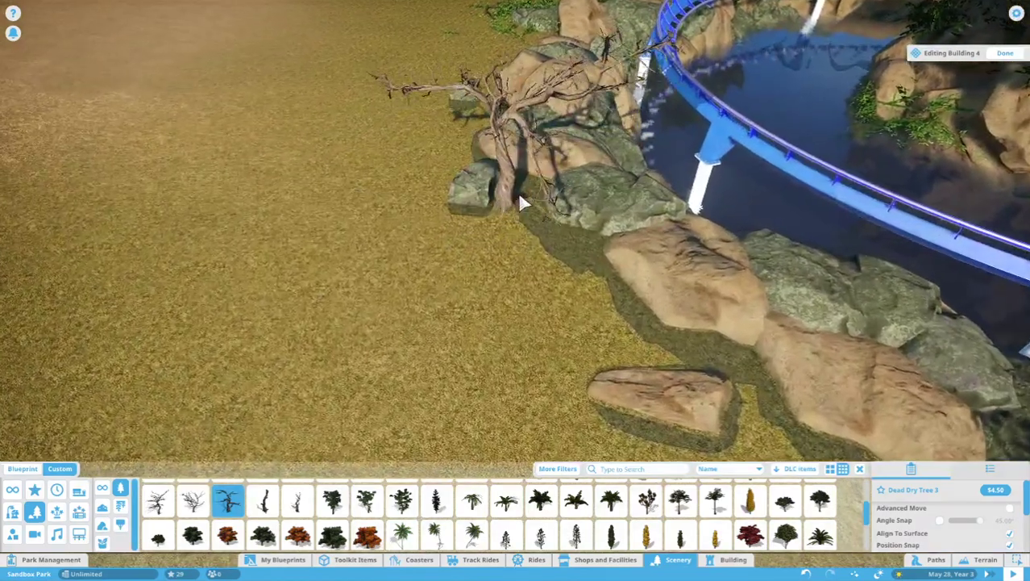
Plant Dead Dry Tree 3 on the pond-edge rocks, then cancel further placement.
left_click(517, 191)
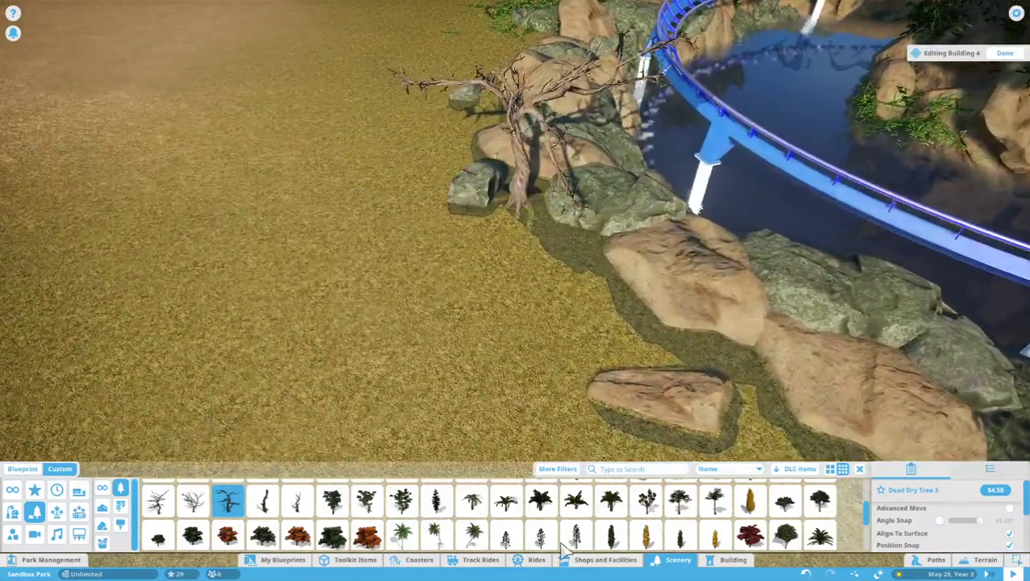
scroll(564, 517, "down", 2)
scroll(565, 516, "down", 2)
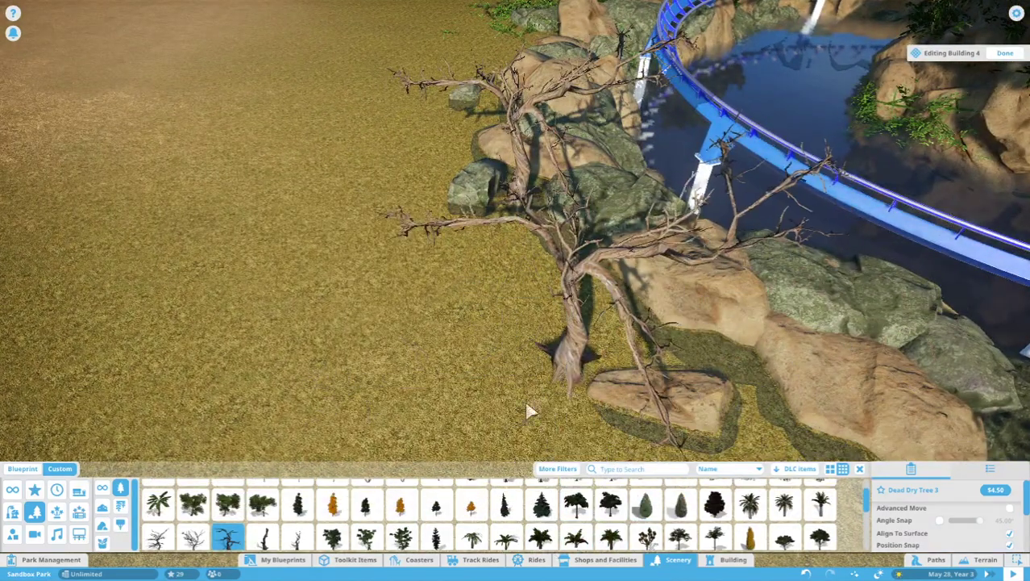
key("Escape")
scroll(564, 516, "up", 1)
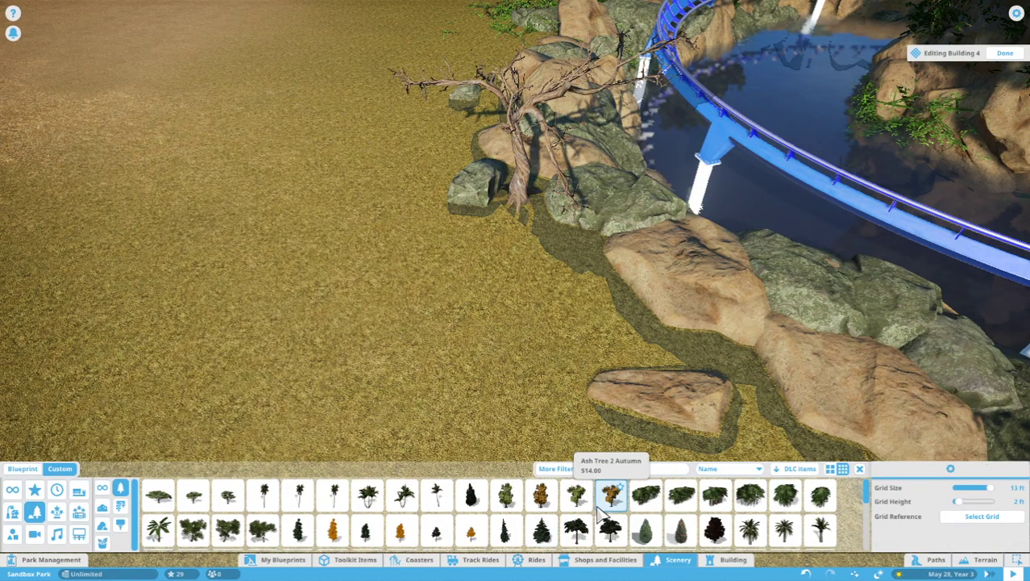
scroll(600, 510, "down", 1)
scroll(300, 489, "up", 1)
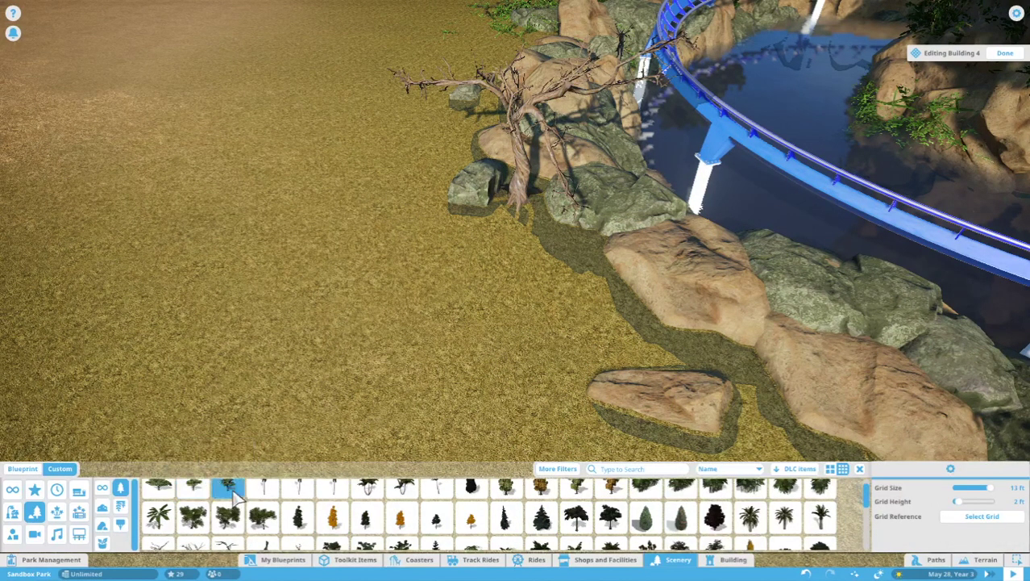
Plant Acacia Tree 3, turned a quarter turn, beside the pond rocks.
left_click(228, 487)
key("e")
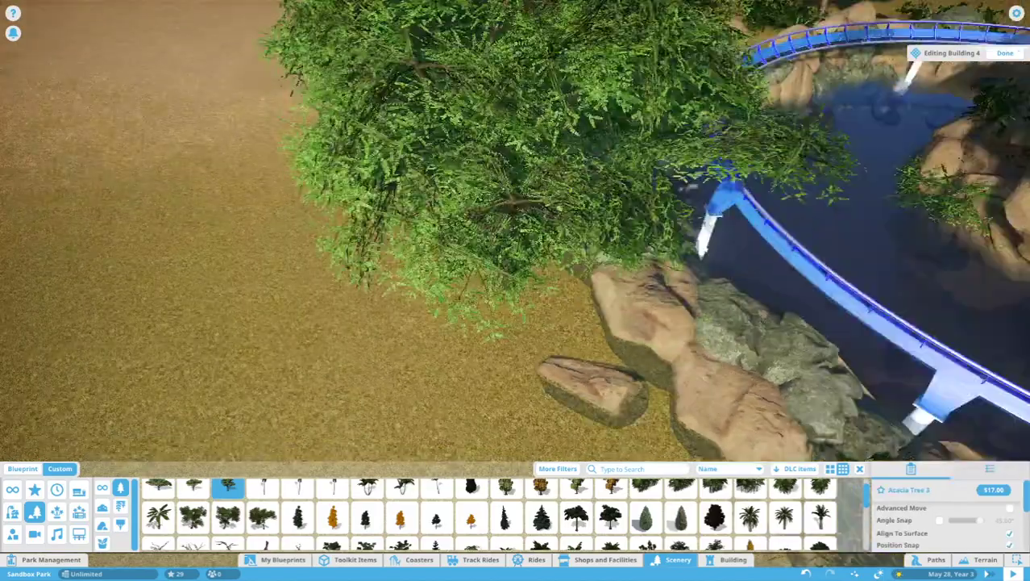
key("e")
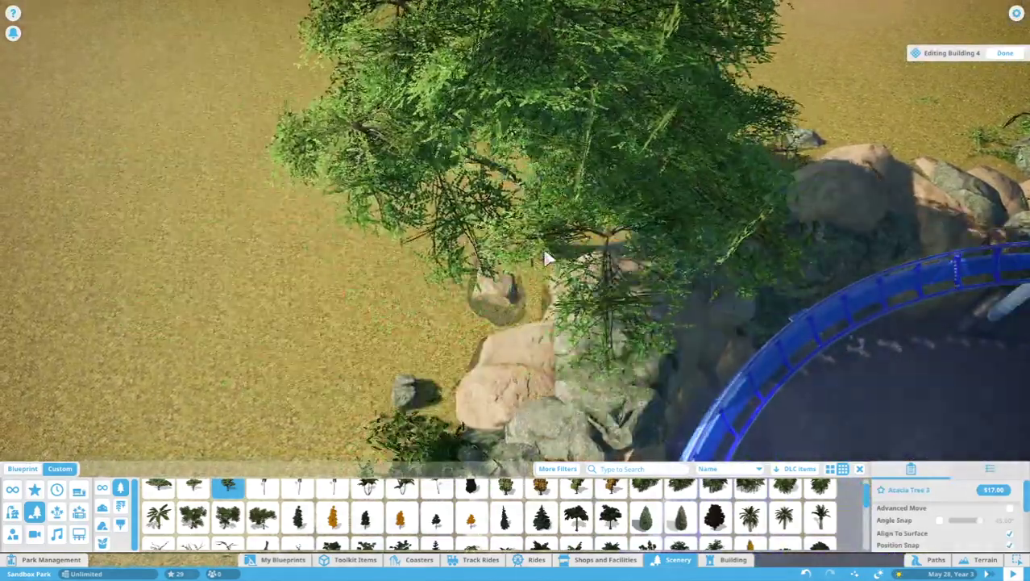
key("z")
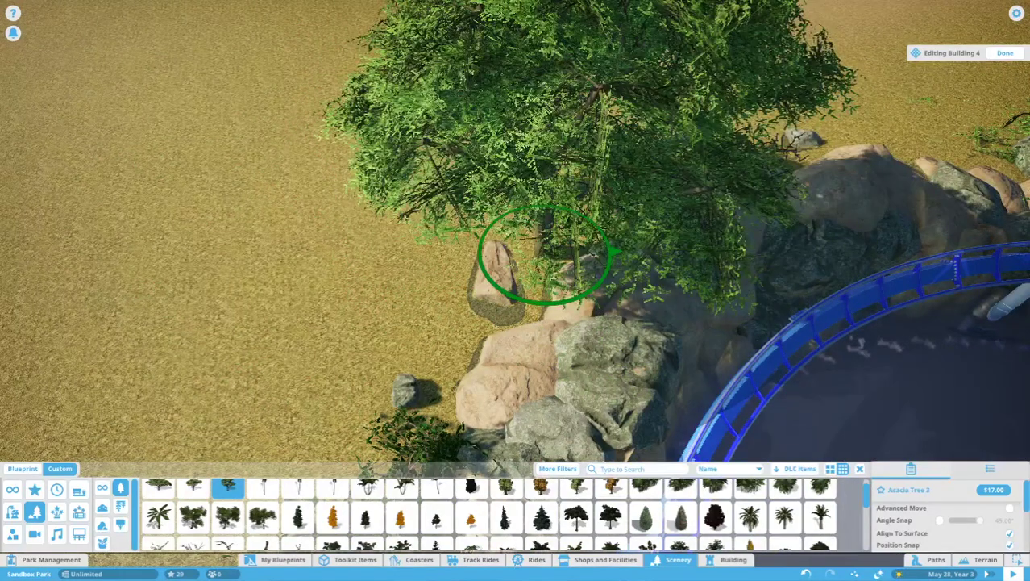
left_click(549, 257)
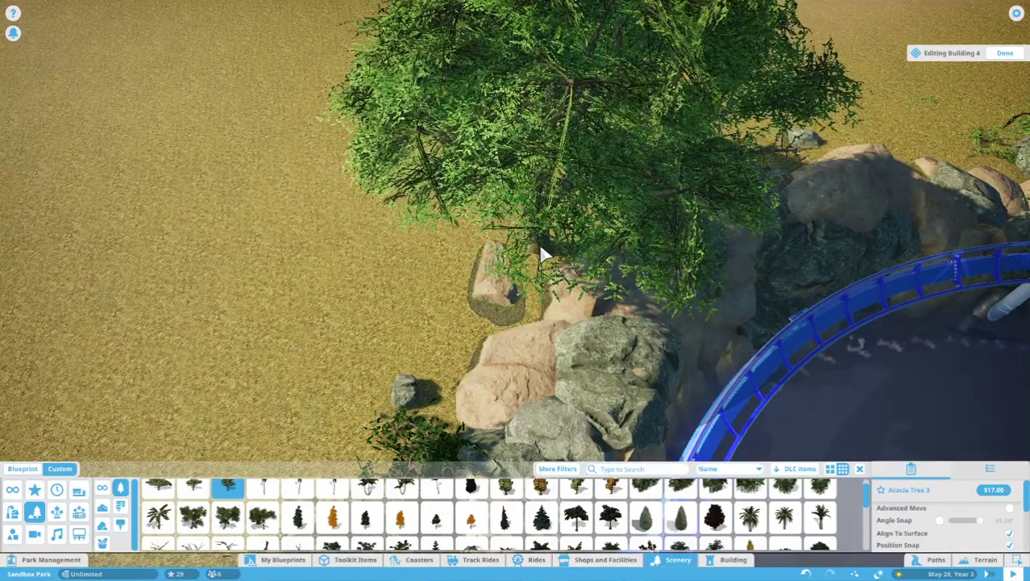
scroll(519, 272, "down", 8)
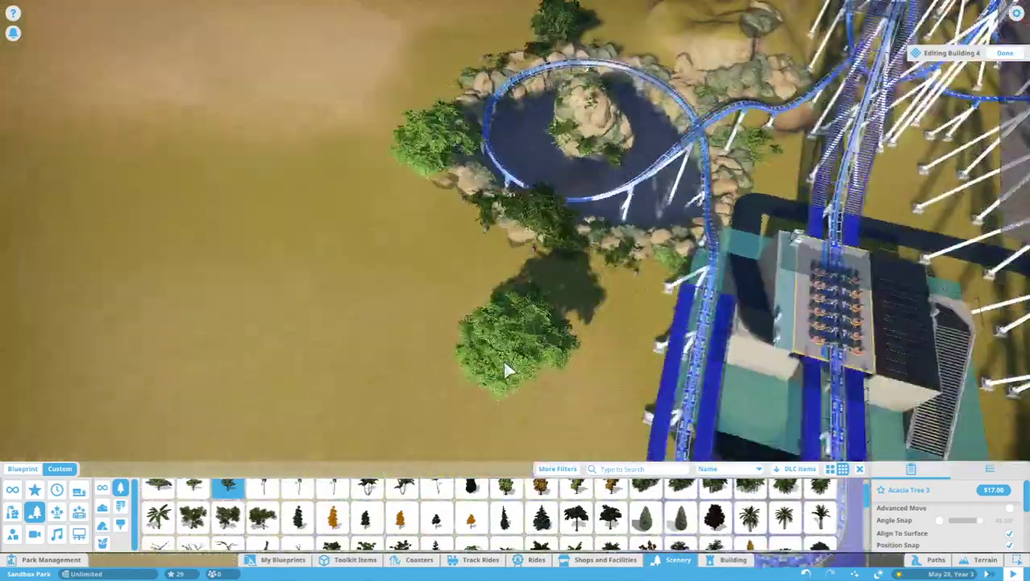
scroll(503, 358, "up", 6)
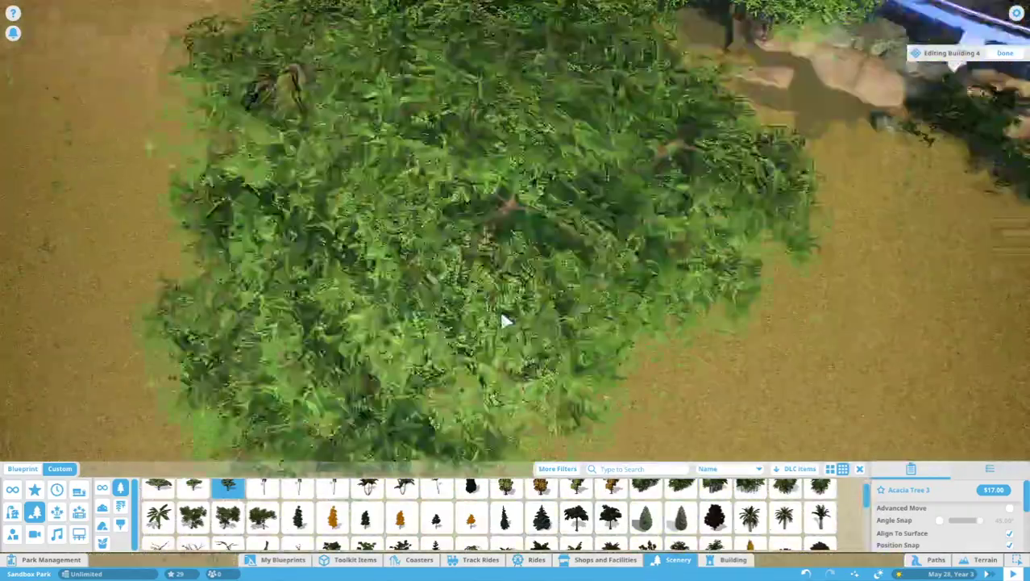
scroll(499, 317, "up", 5)
scroll(435, 296, "down", 4)
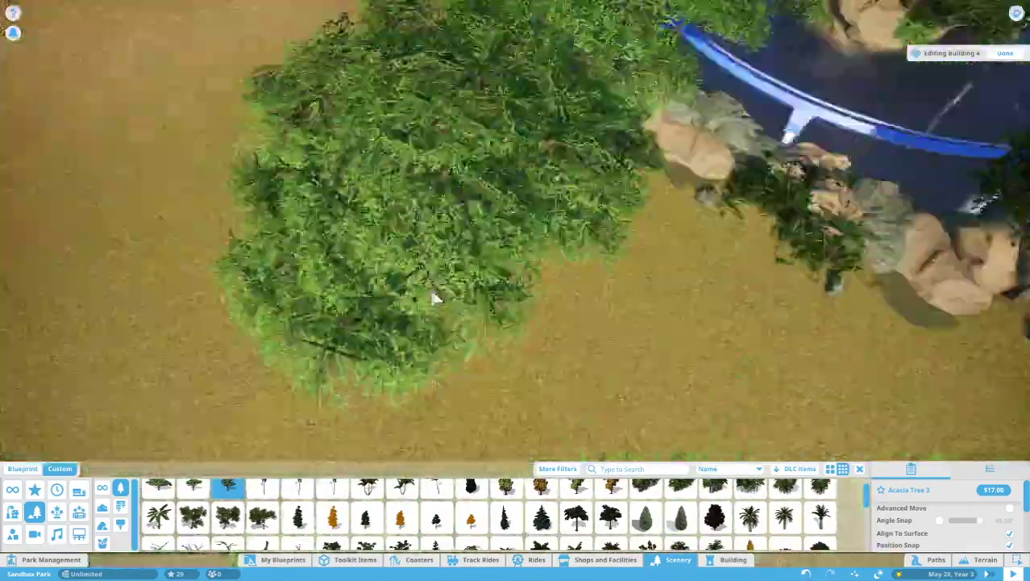
scroll(435, 297, "down", 6)
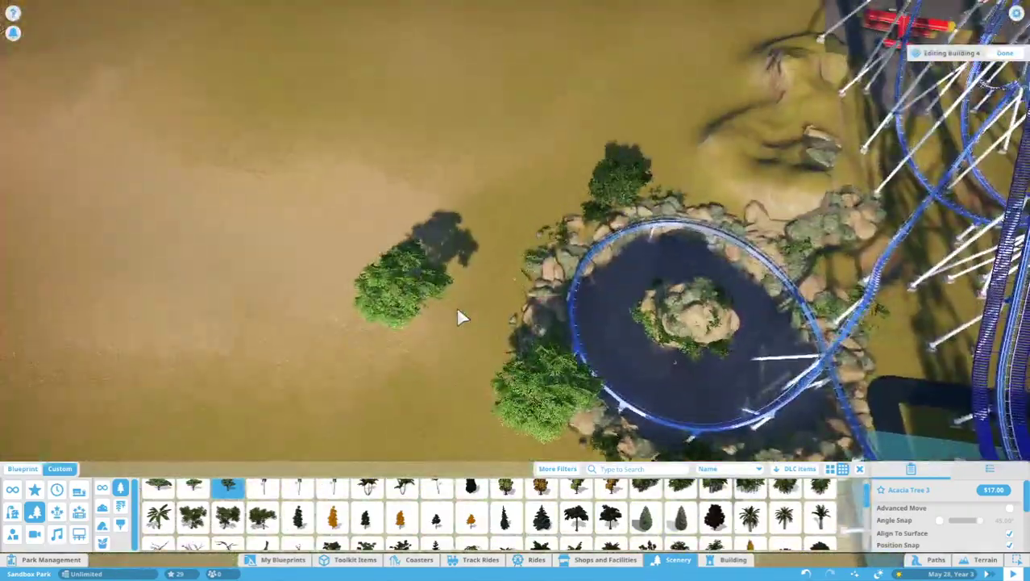
scroll(458, 304, "up", 4)
scroll(519, 298, "up", 2)
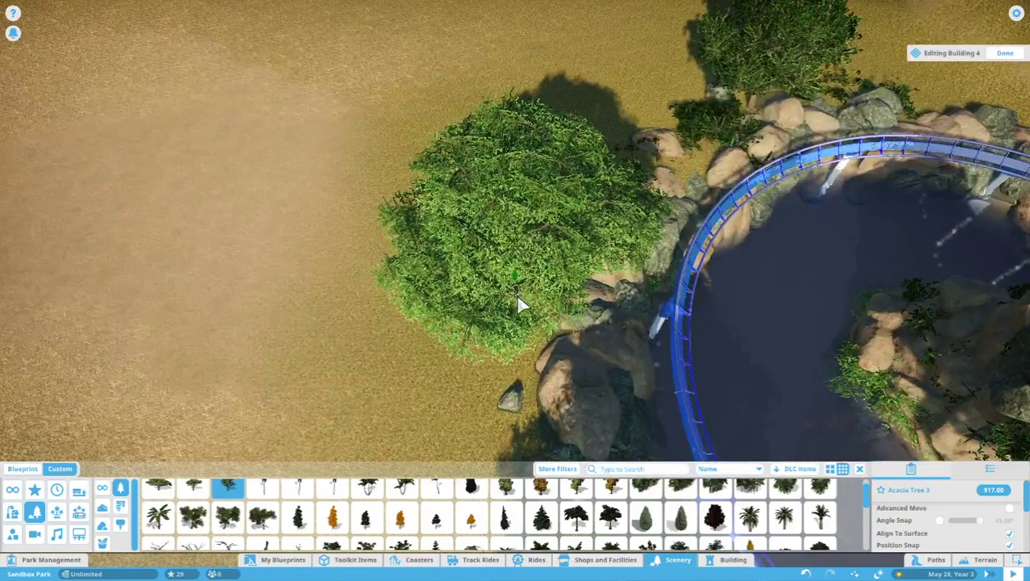
Shrink, lower and rotate the acacia tree beside the rocks, then confirm it.
left_click_drag(520, 305, 524, 347)
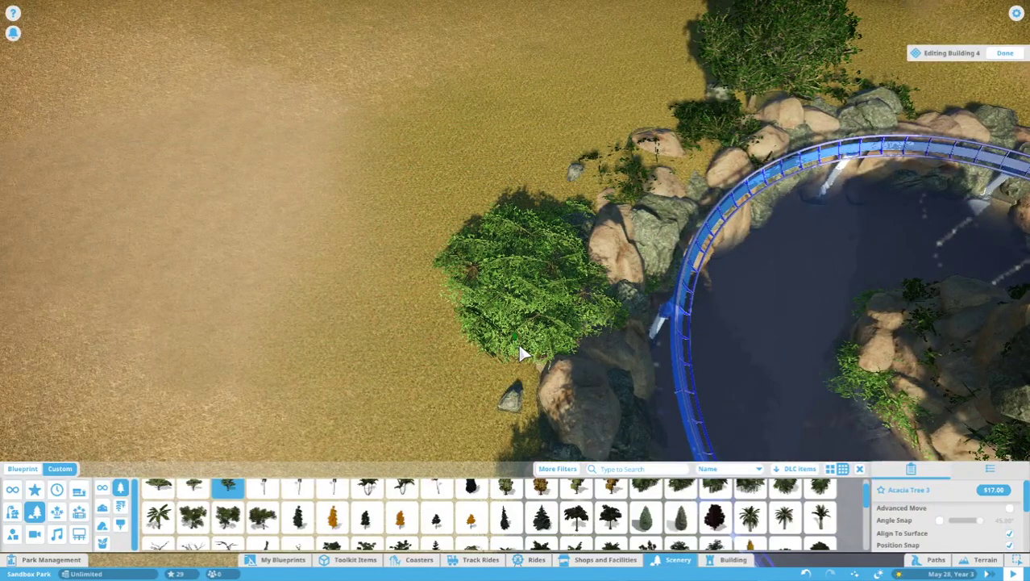
left_click(517, 341)
scroll(518, 345, "up", 4)
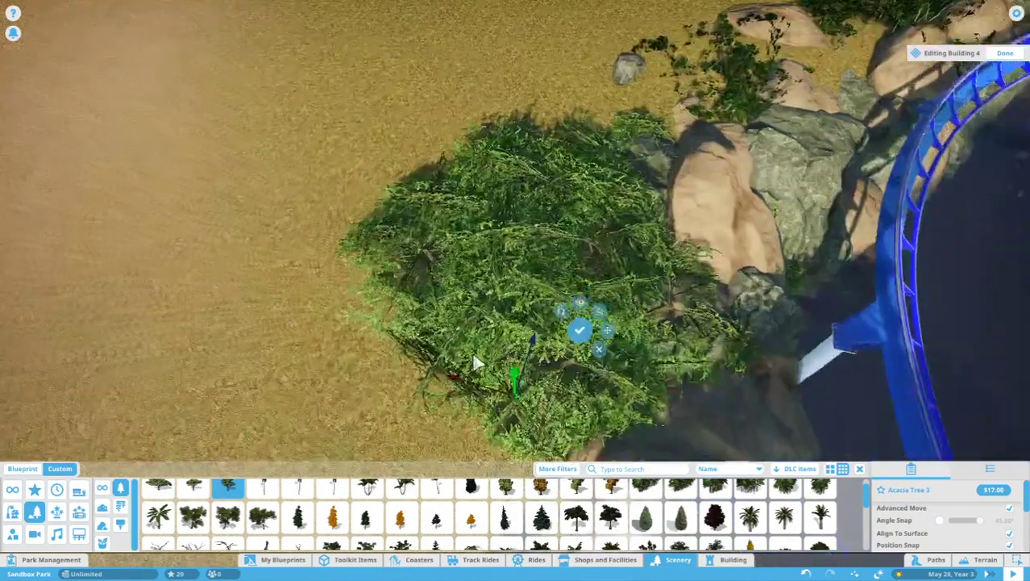
left_click_drag(482, 394, 500, 347)
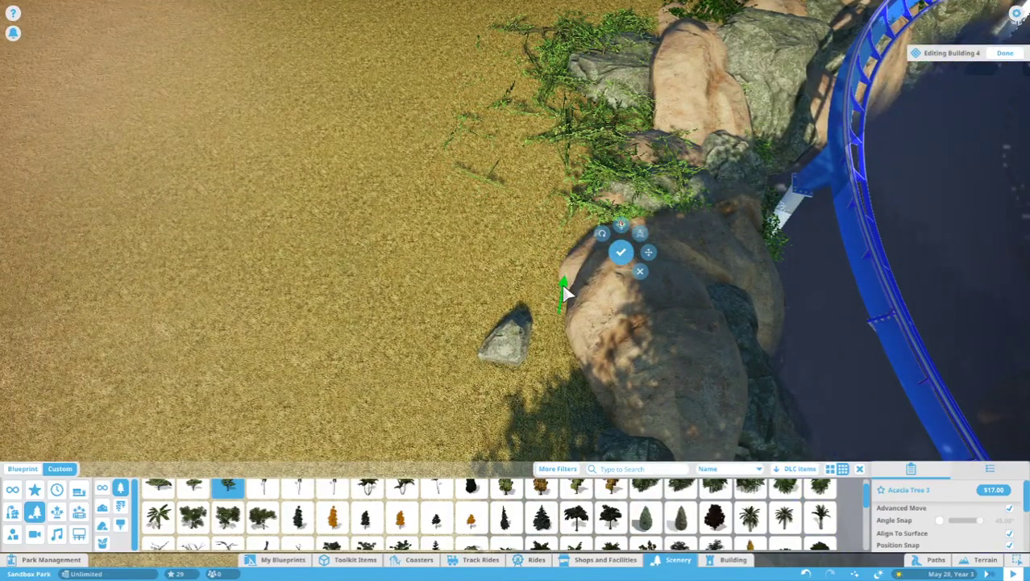
key("q")
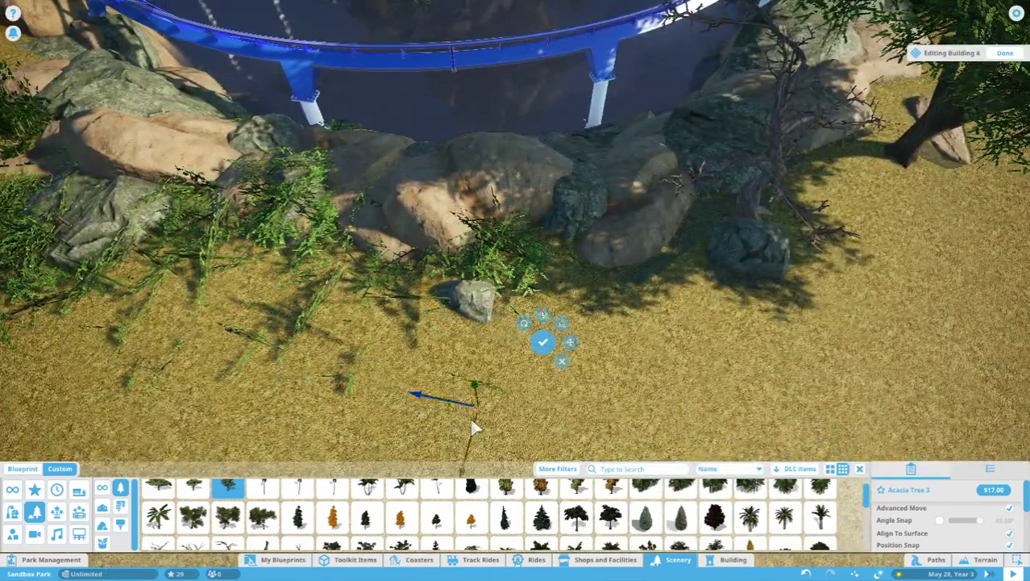
left_click_drag(477, 433, 466, 351)
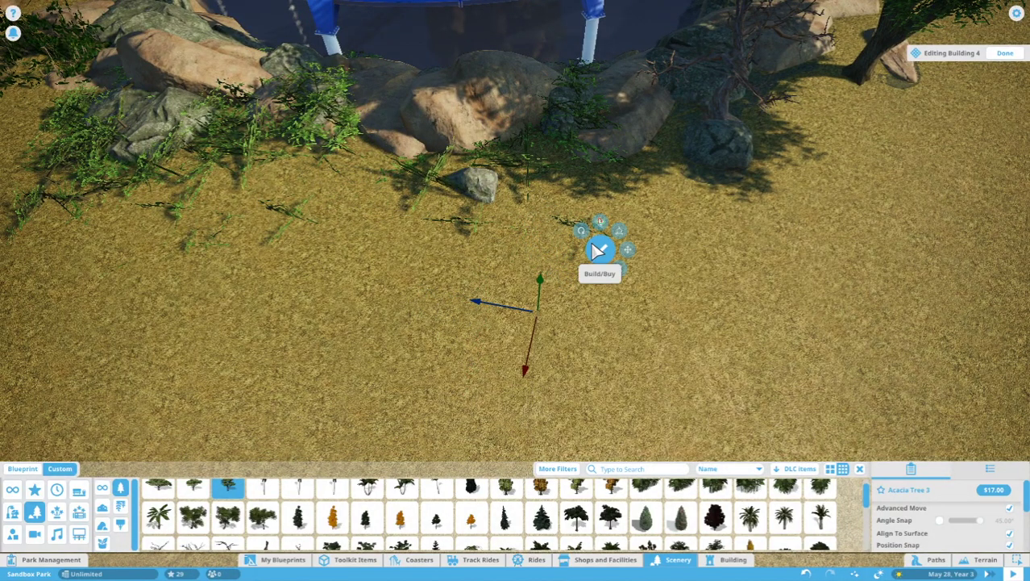
left_click(600, 250)
scroll(573, 300, "down", 5)
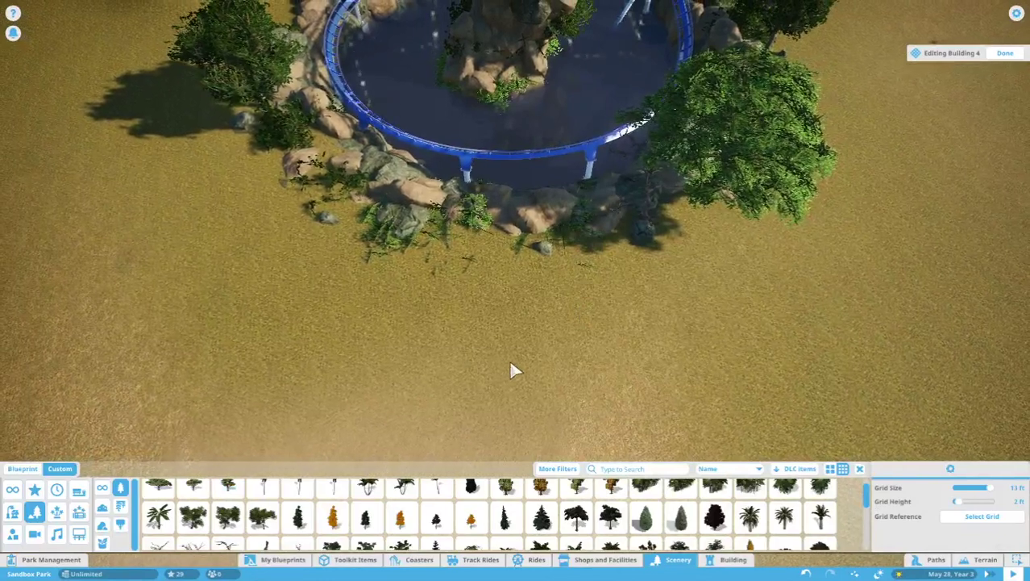
Place a rotated duplicate of Marula Tree 3 on the sandy mound beside the pond loop.
key("q")
scroll(503, 512, "down", 2)
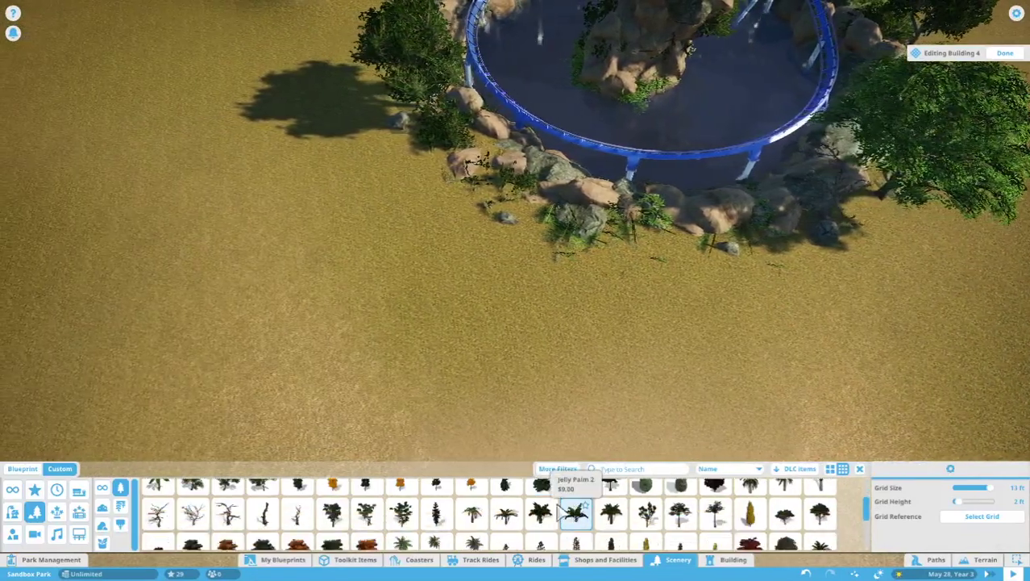
scroll(458, 510, "down", 2)
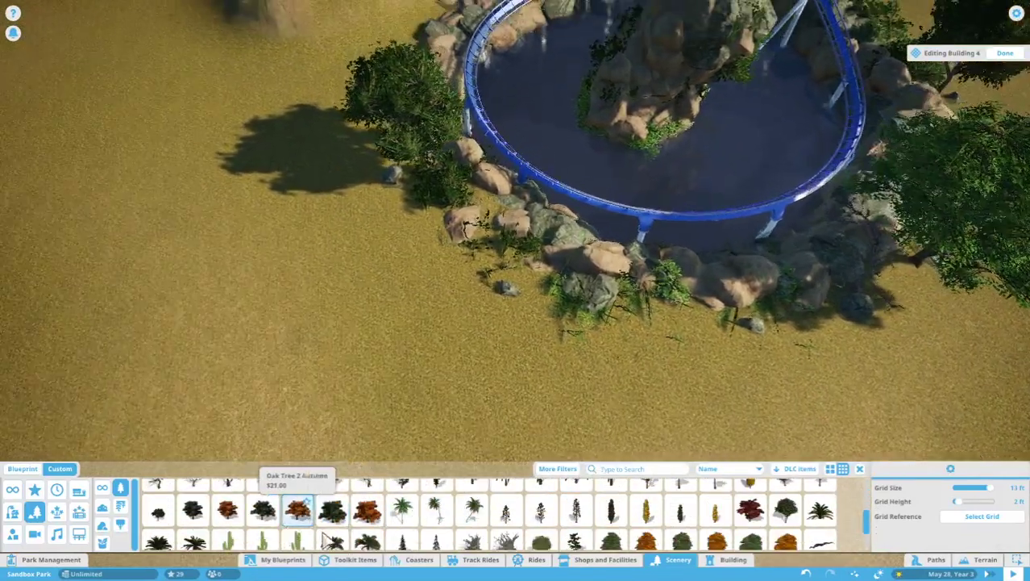
scroll(484, 516, "down", 1)
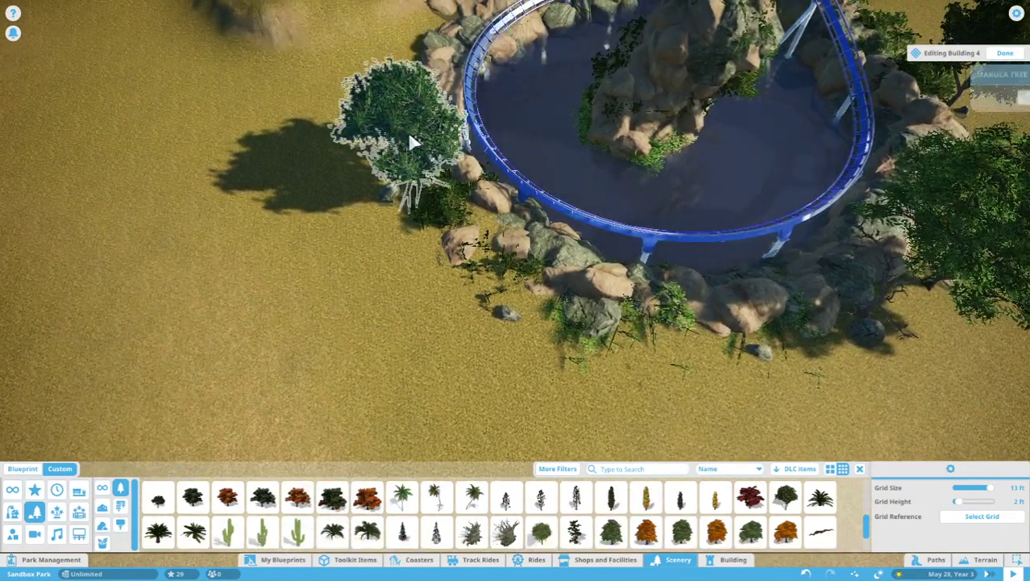
scroll(1000, 89, "down", 2)
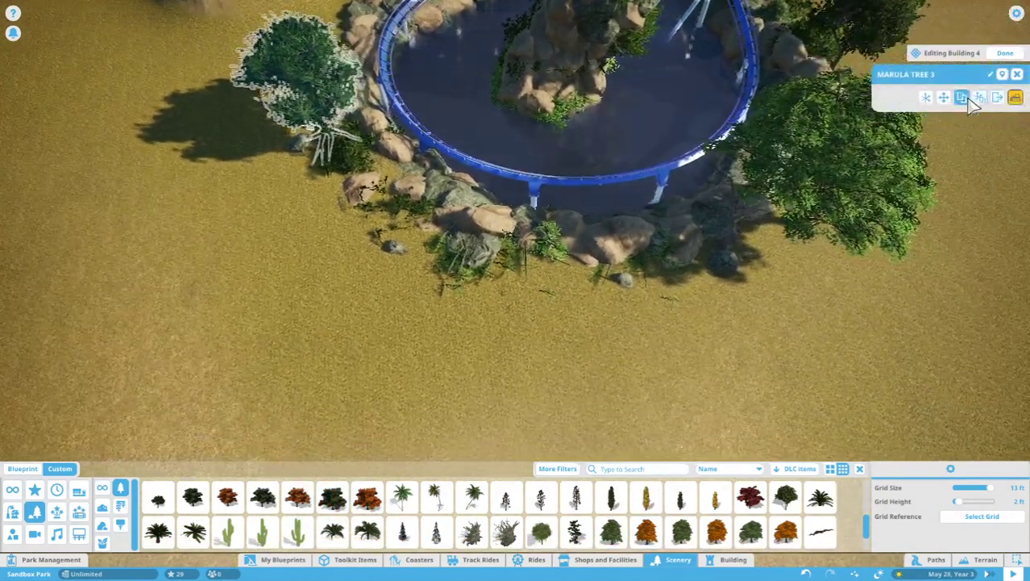
left_click(586, 300)
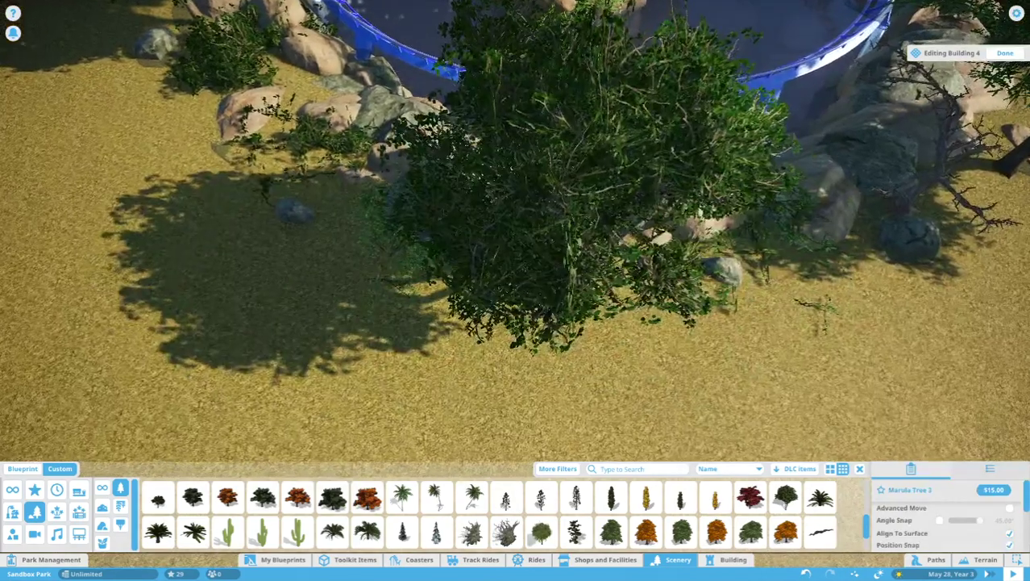
scroll(580, 282, "up", 4)
middle_click(678, 301)
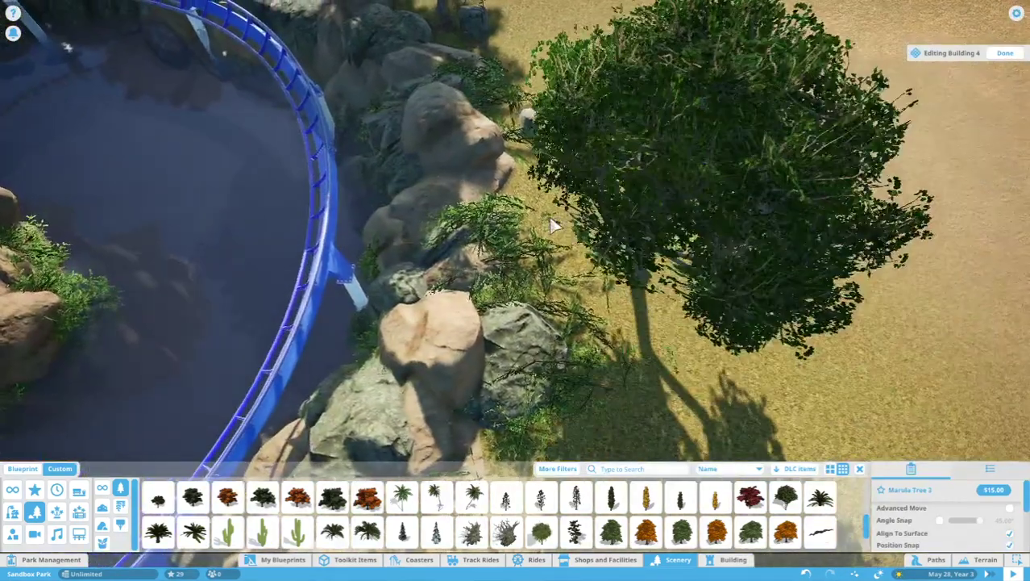
key("z")
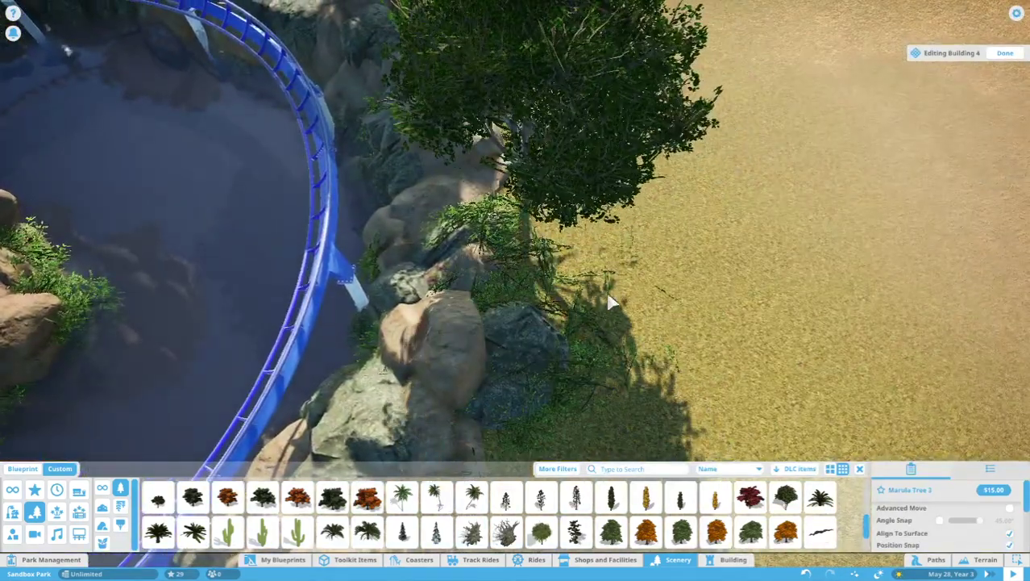
scroll(600, 322, "down", 5)
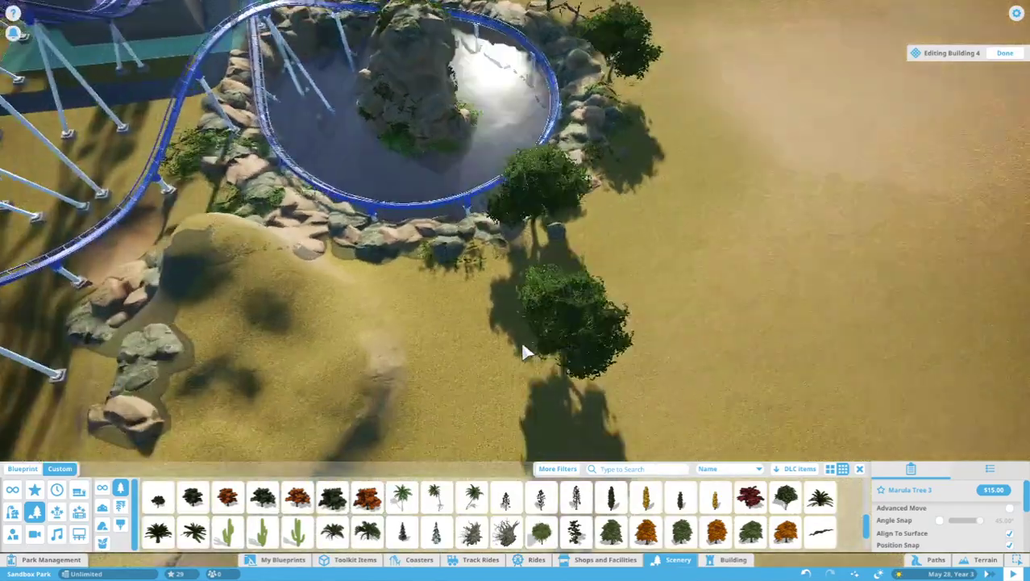
scroll(521, 339, "up", 4)
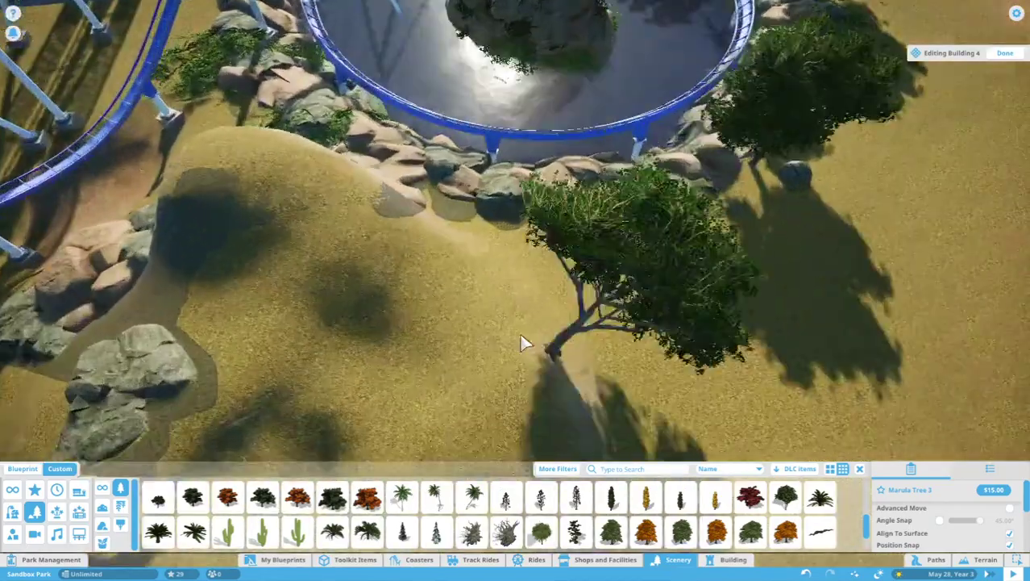
scroll(513, 329, "down", 5)
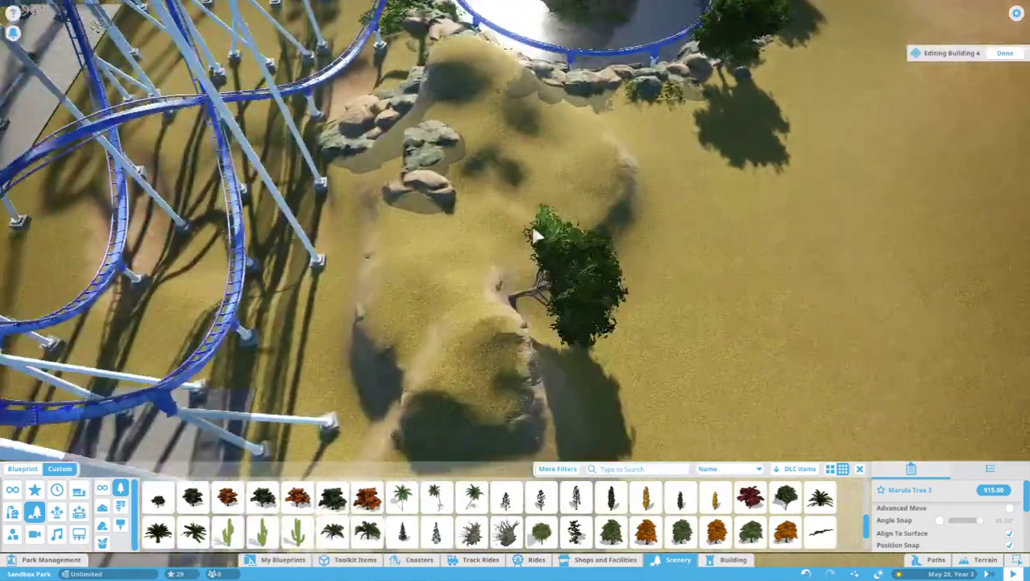
scroll(542, 152, "up", 5)
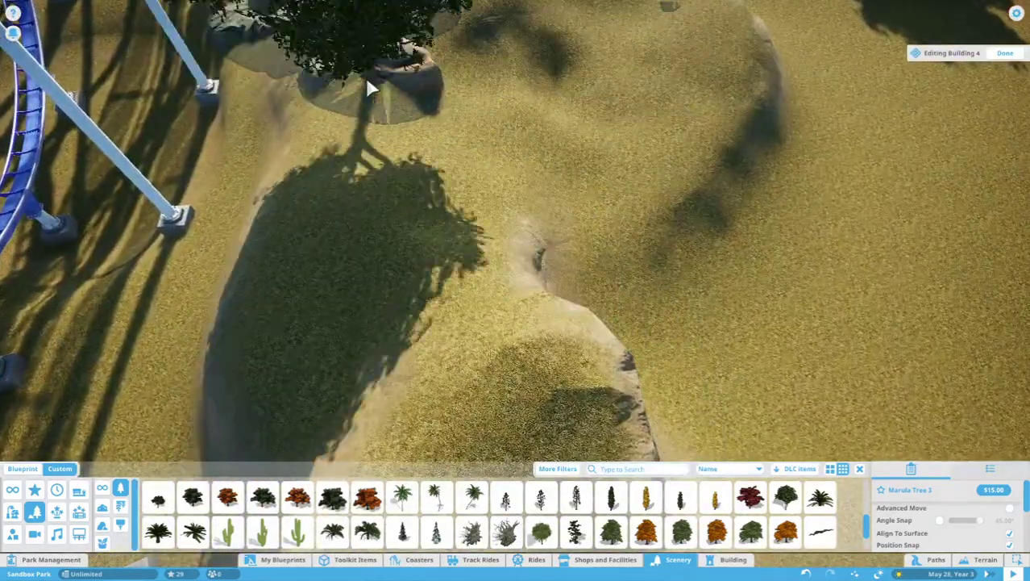
left_click(365, 77)
scroll(367, 93, "down", 5)
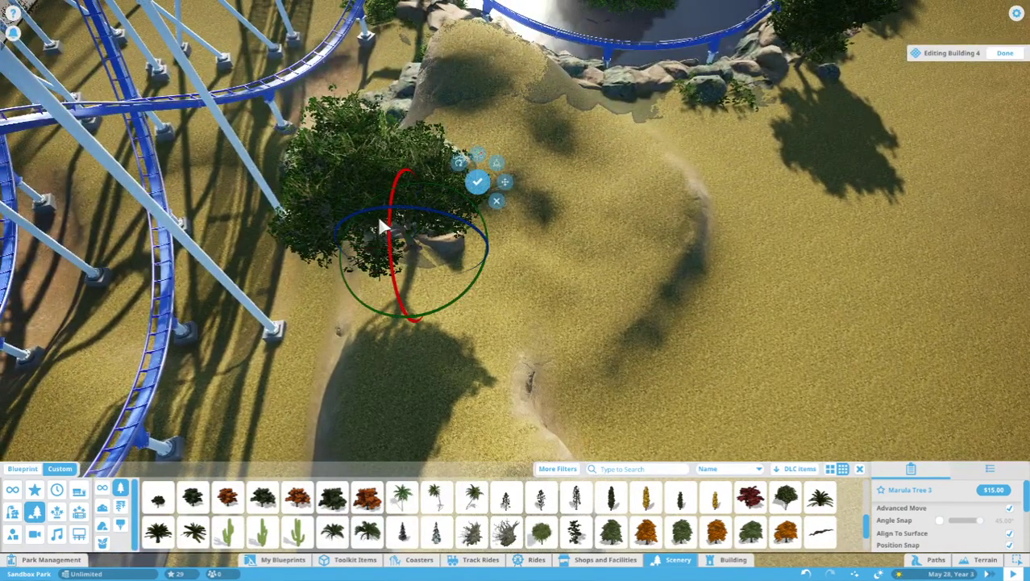
left_click_drag(382, 199, 389, 199)
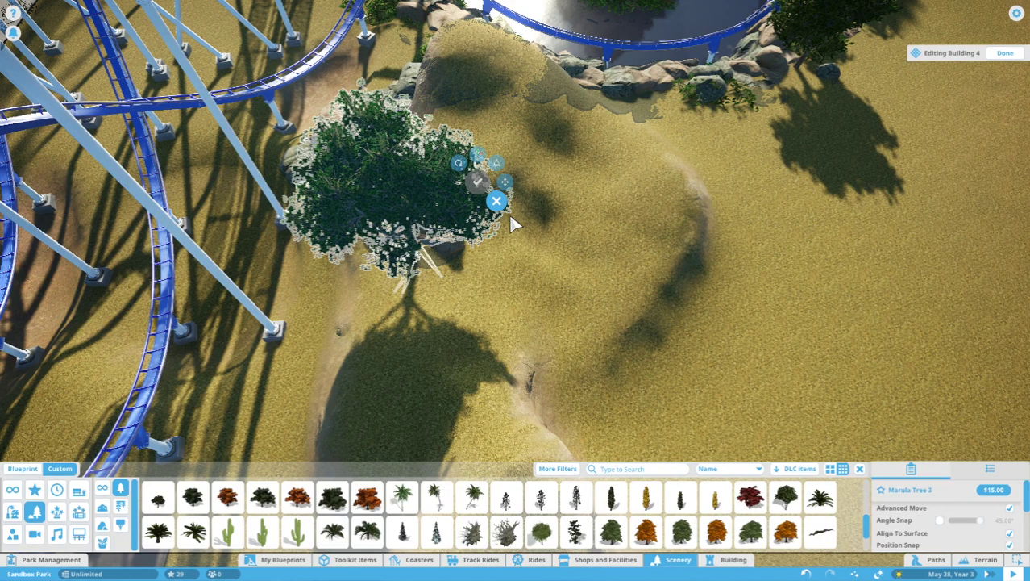
left_click(496, 199)
scroll(662, 315, "down", 8)
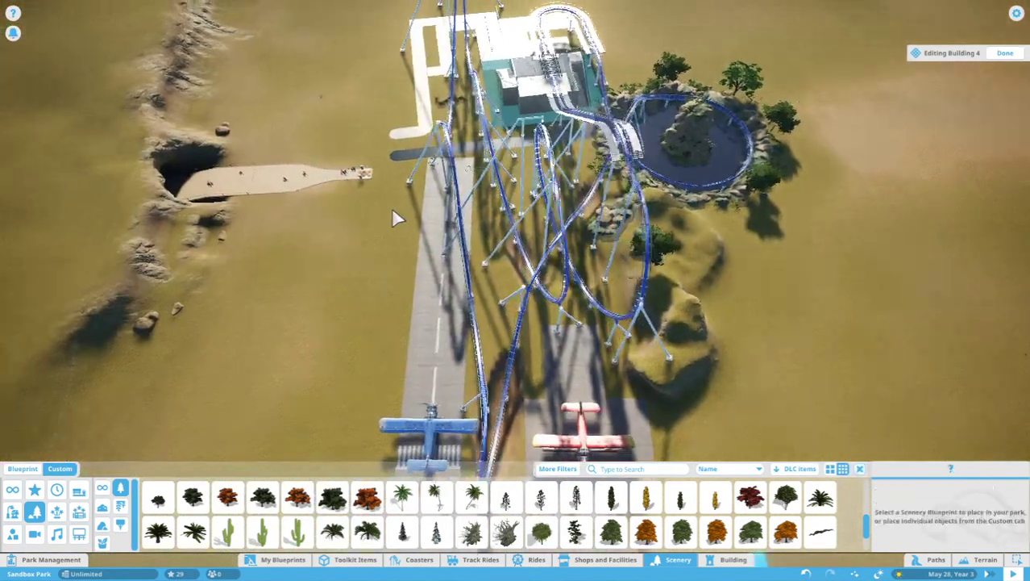
Exit the Scenery editor and orbit the camera to overlook the coaster and airstrip.
key("Escape")
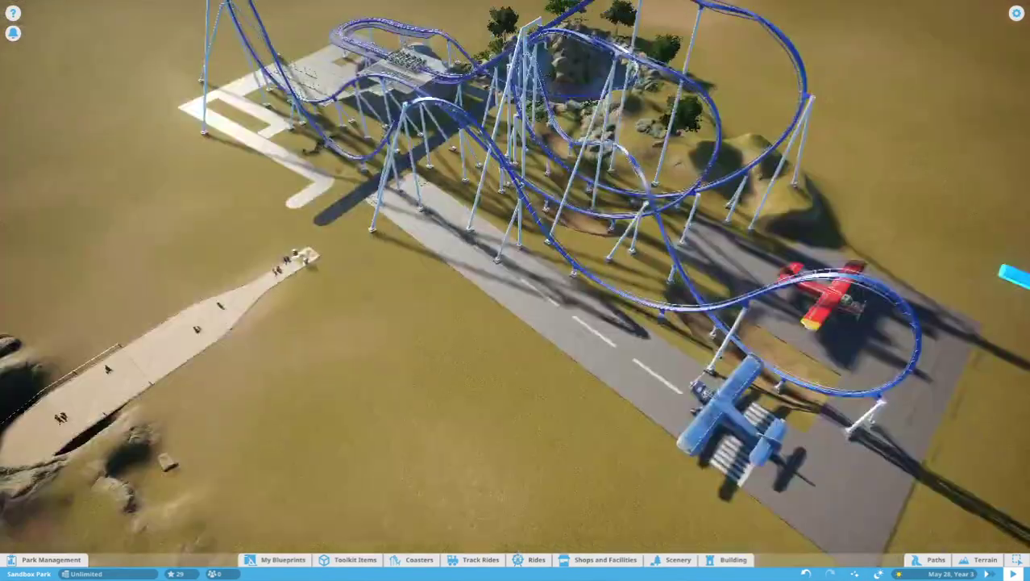
left_click_drag(516, 290, 424, 203)
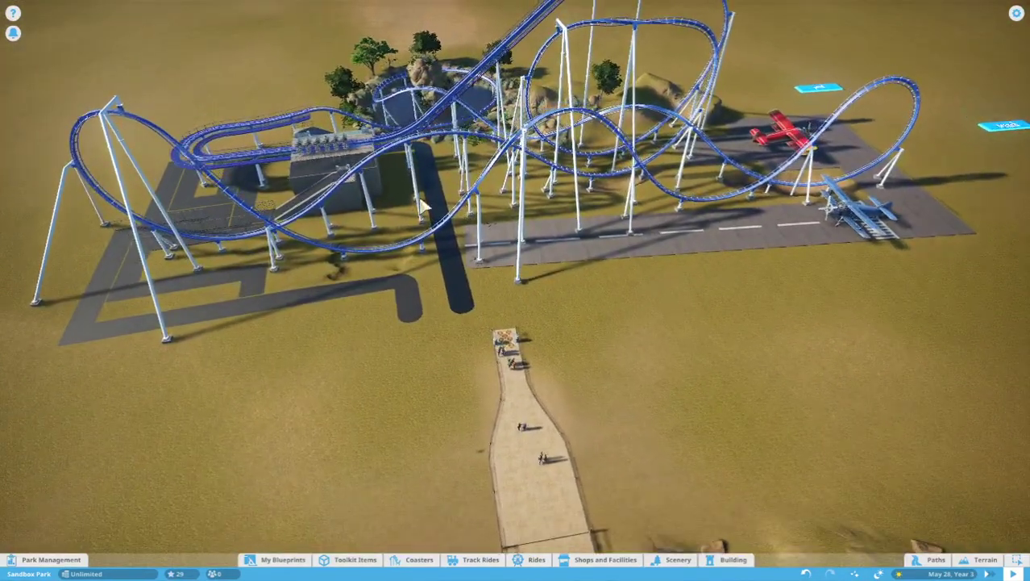
scroll(425, 206, "up", 5)
mouse_move(424, 206)
left_mouse_down()
mouse_move(266, 343)
mouse_move(375, 397)
mouse_move(580, 417)
left_mouse_up()
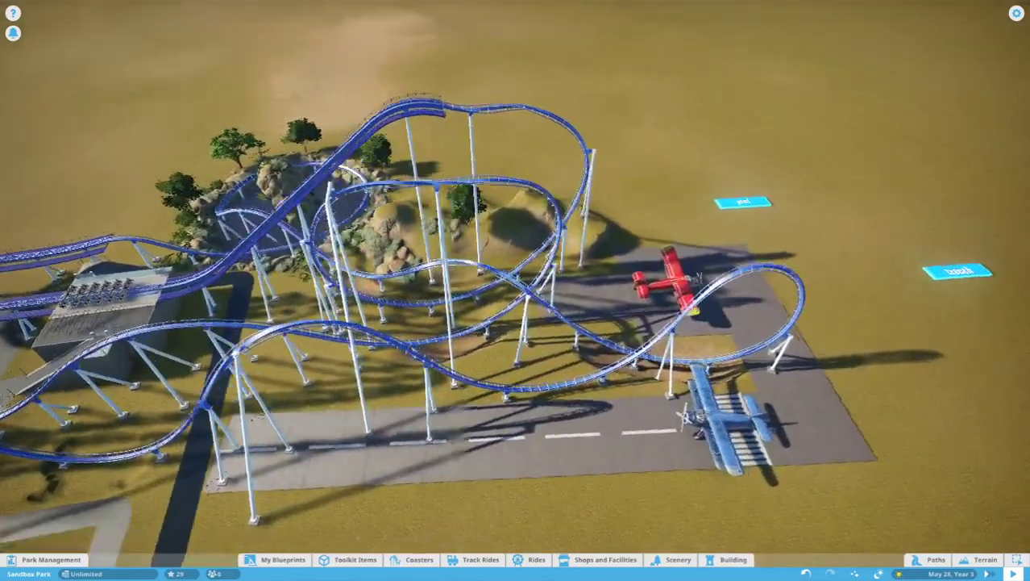
scroll(516, 290, "down", 4)
mouse_move(516, 290)
left_mouse_down()
mouse_move(631, 288)
mouse_move(597, 319)
left_mouse_up()
scroll(621, 298, "up", 4)
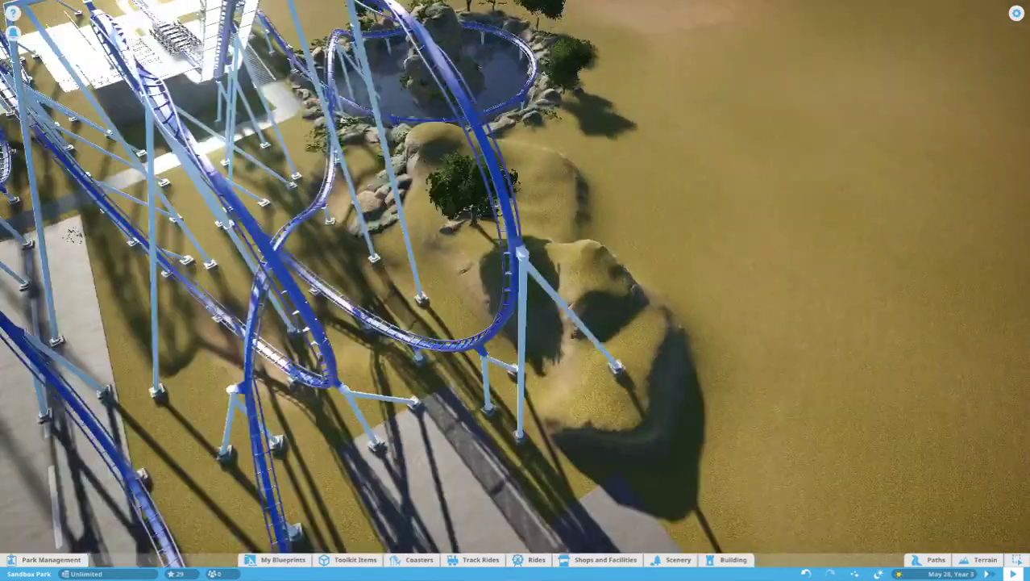
scroll(597, 319, "down", 3)
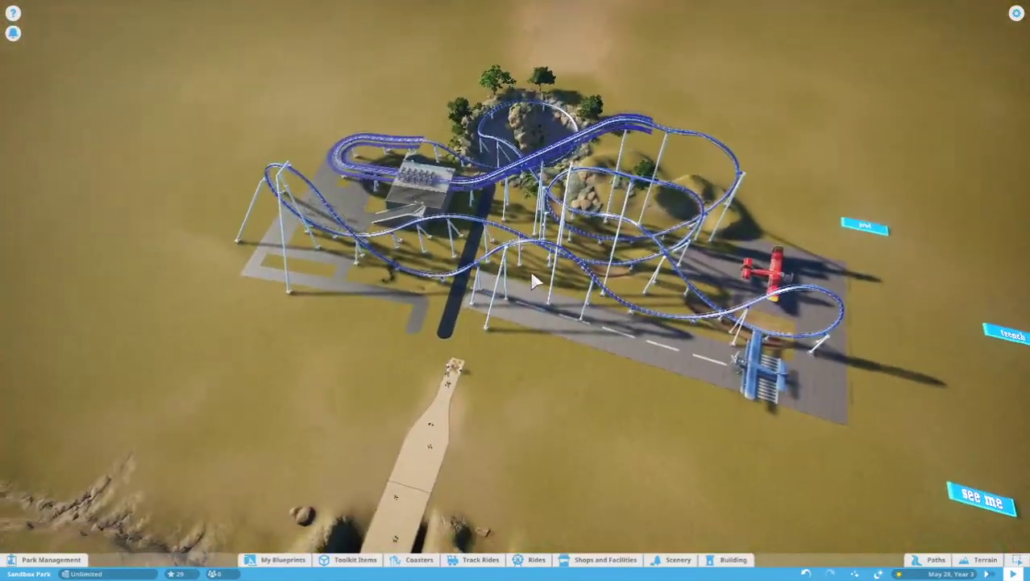
scroll(542, 339, "up", 3)
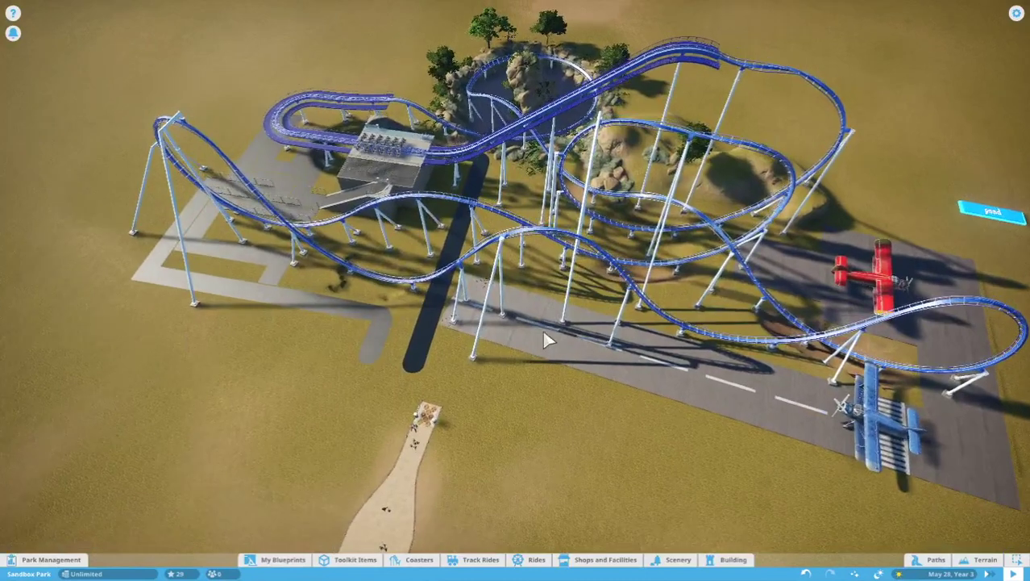
scroll(541, 339, "up", 3)
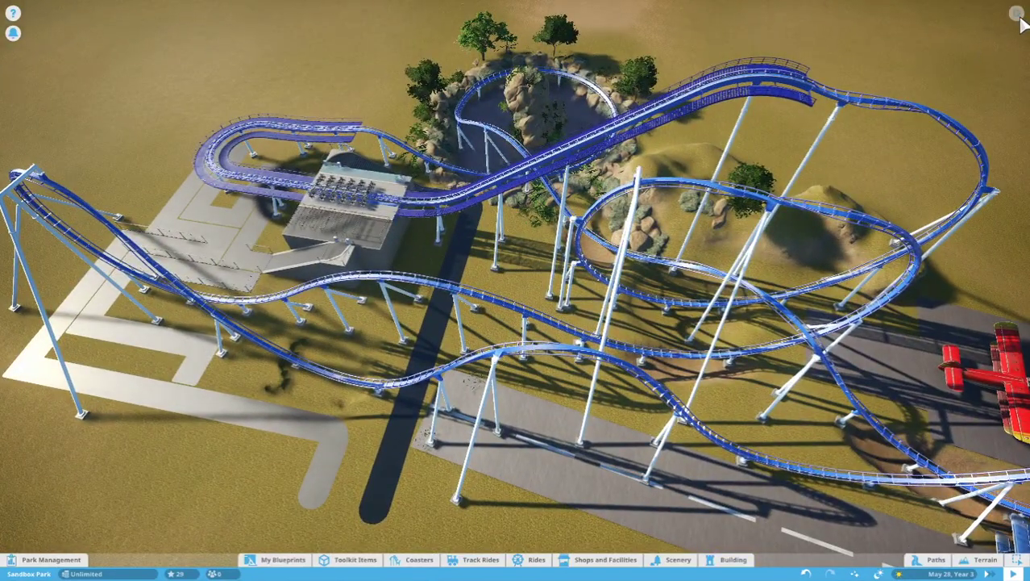
Bring up the Save Park As dialog through the Options menu's Save Park entry.
left_click(1018, 16)
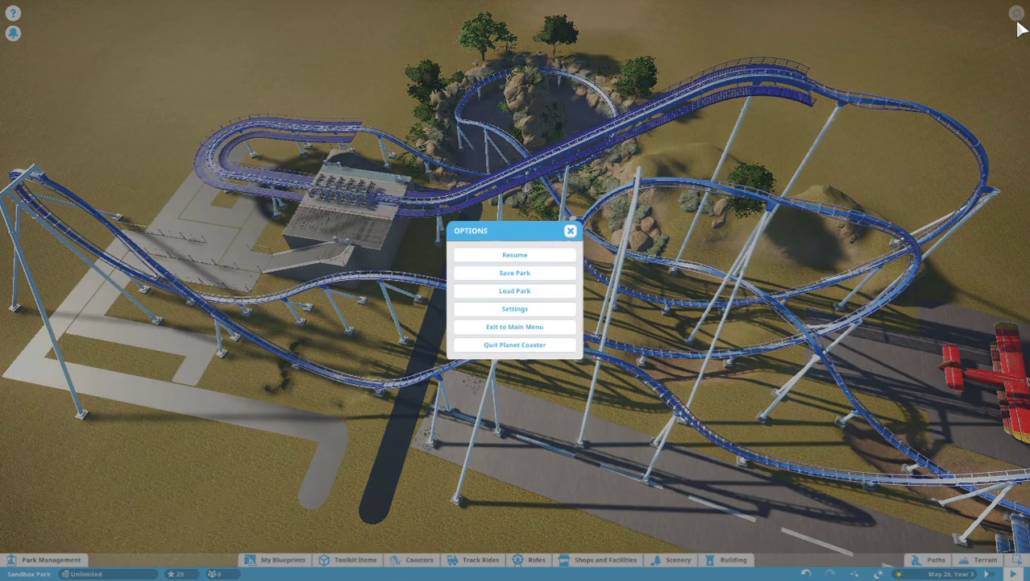
left_click(527, 275)
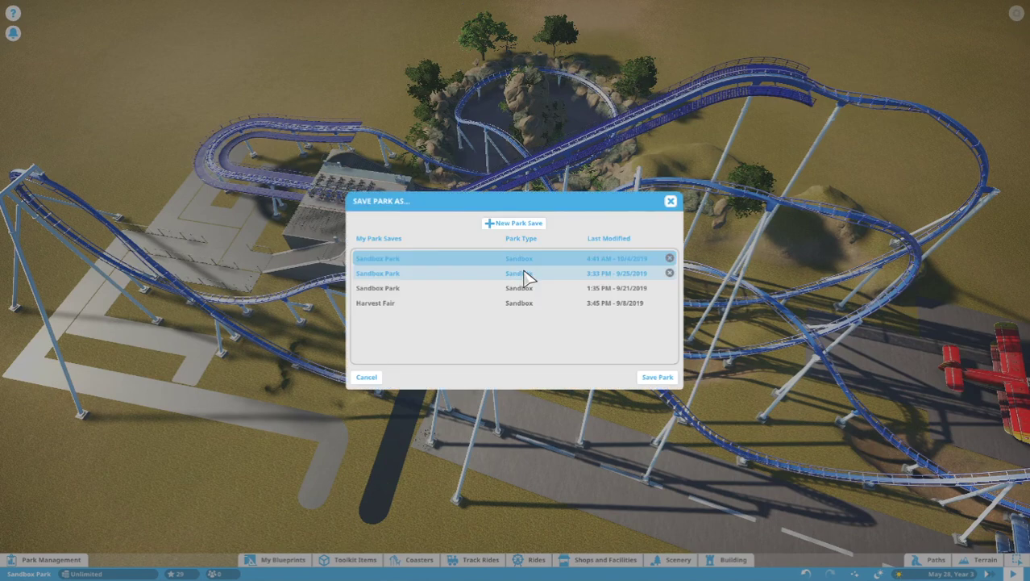